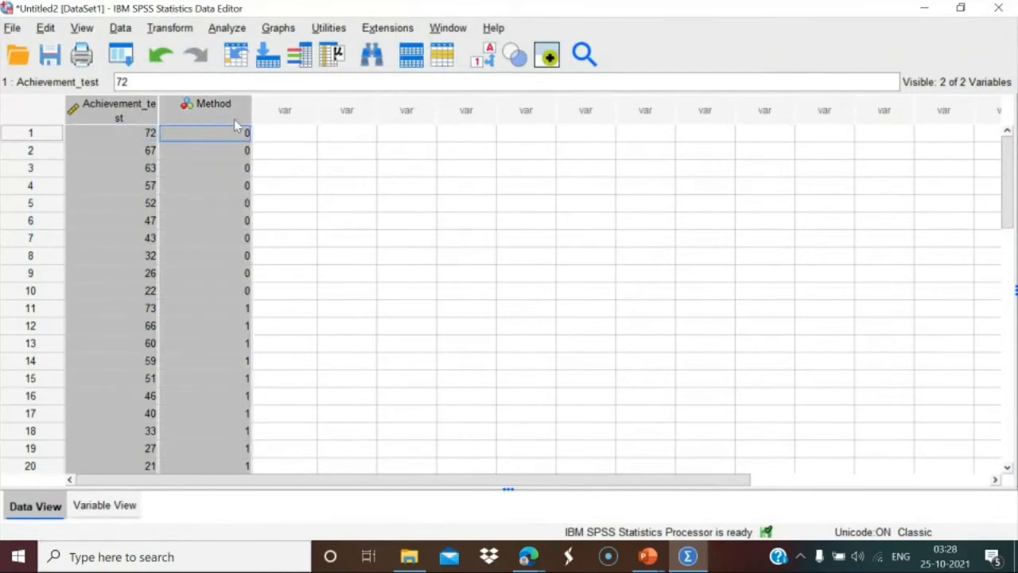
Step: Clear the Achievement_test and Method columns and import the Excel file New Microsoft Excel Worksheet.xlsx
{"action": "right_click", "coordinate": [233, 118]}
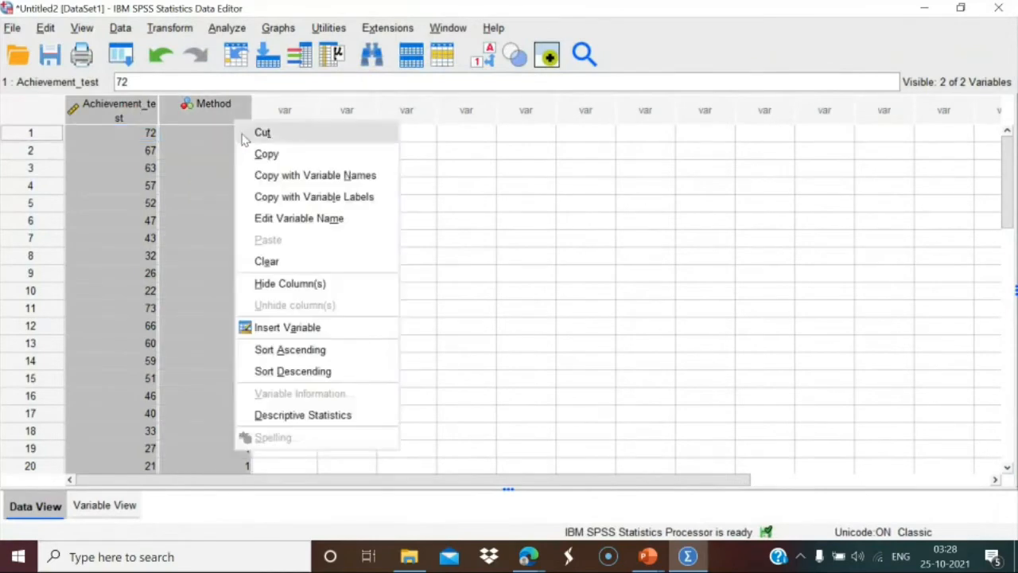
{"action": "left_click", "coordinate": [262, 262]}
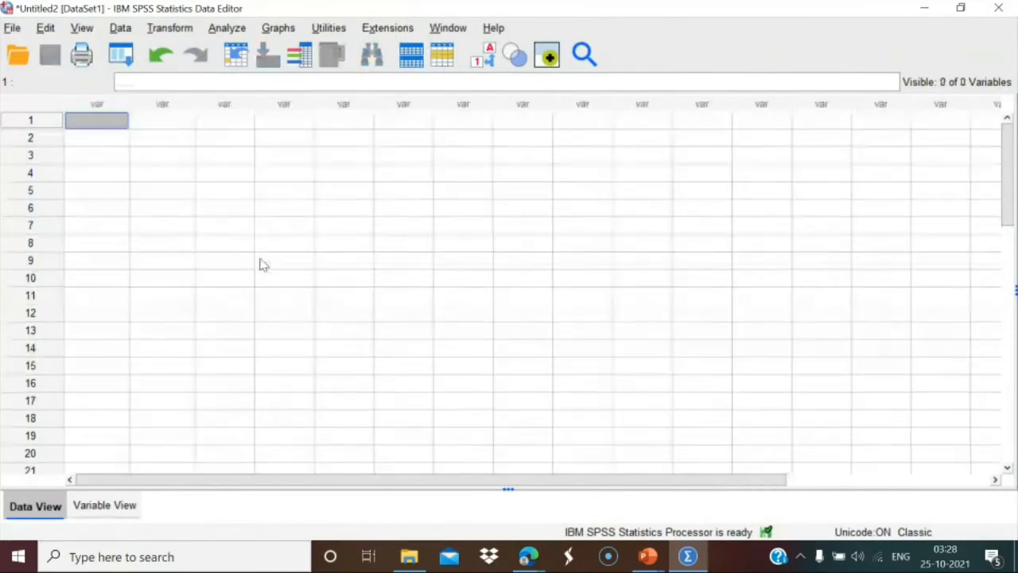
{"action": "left_click", "coordinate": [7, 27]}
{"action": "mouse_move", "coordinate": [57, 52]}
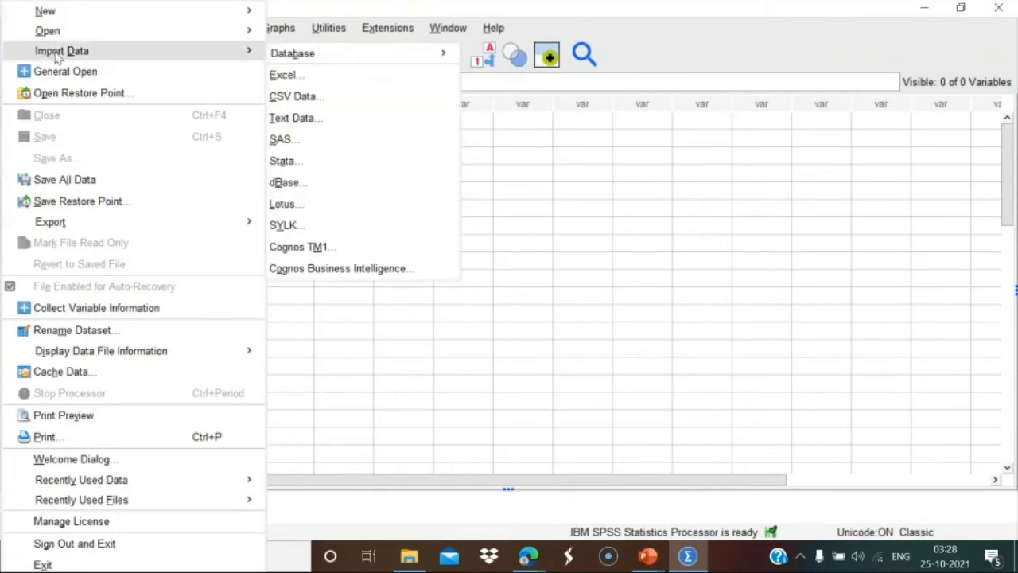
{"action": "left_click", "coordinate": [283, 74]}
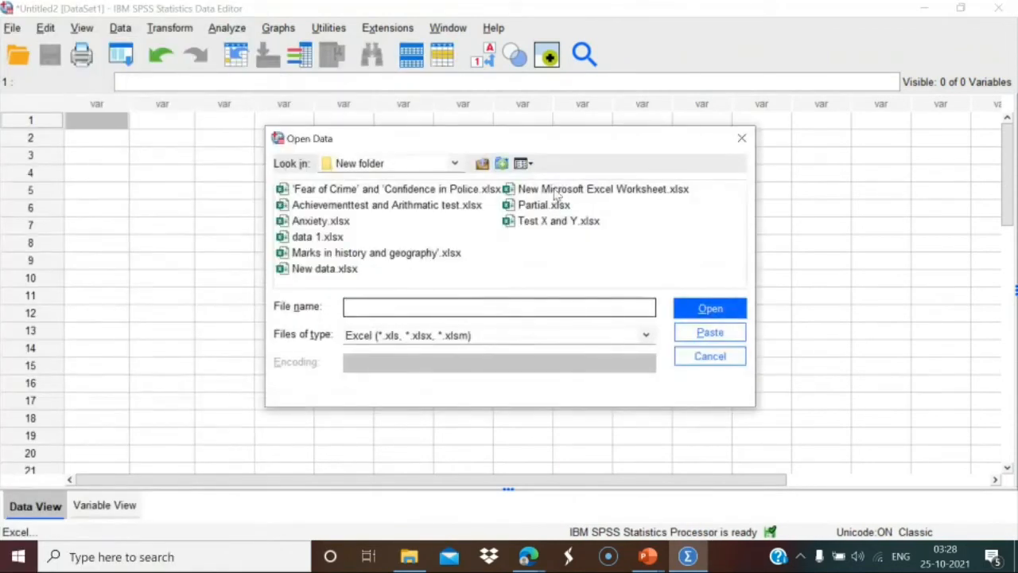
{"action": "left_click", "coordinate": [555, 191]}
{"action": "left_click", "coordinate": [688, 312]}
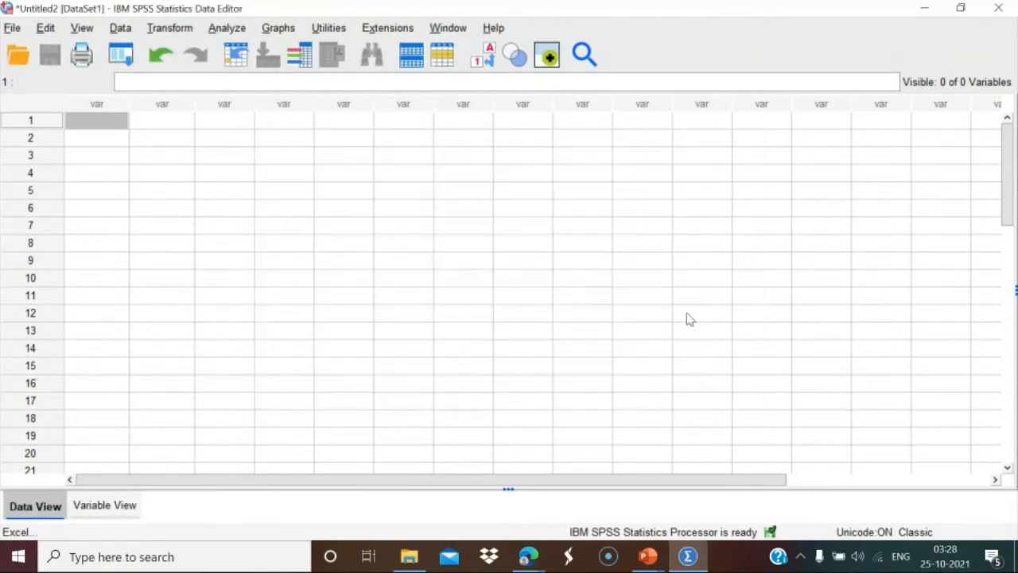
{"action": "left_click", "coordinate": [415, 469]}
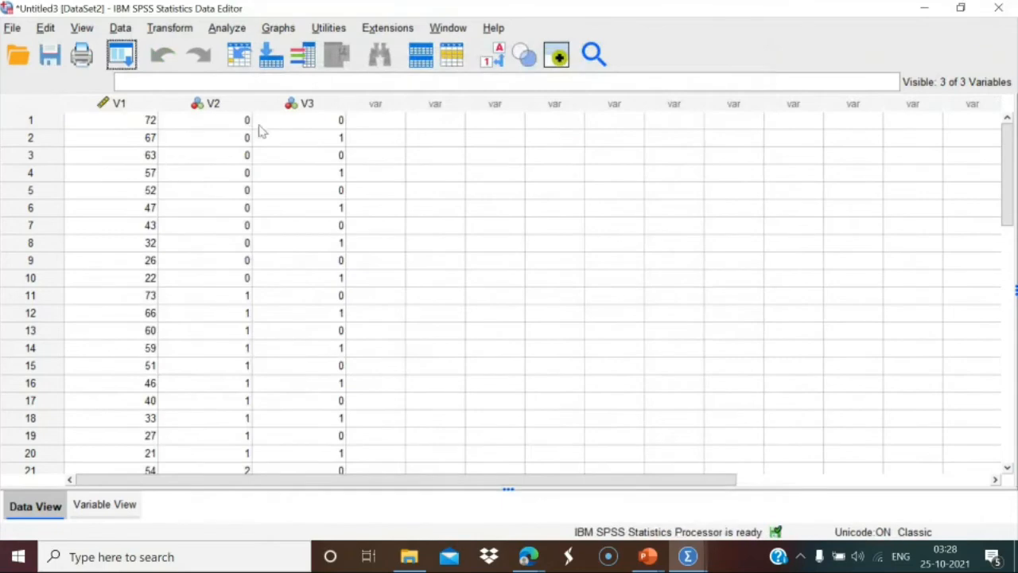
Step: Rename variable V1 to A and variable V2 to Method
{"action": "left_click", "coordinate": [109, 506]}
{"action": "left_click", "coordinate": [99, 96]}
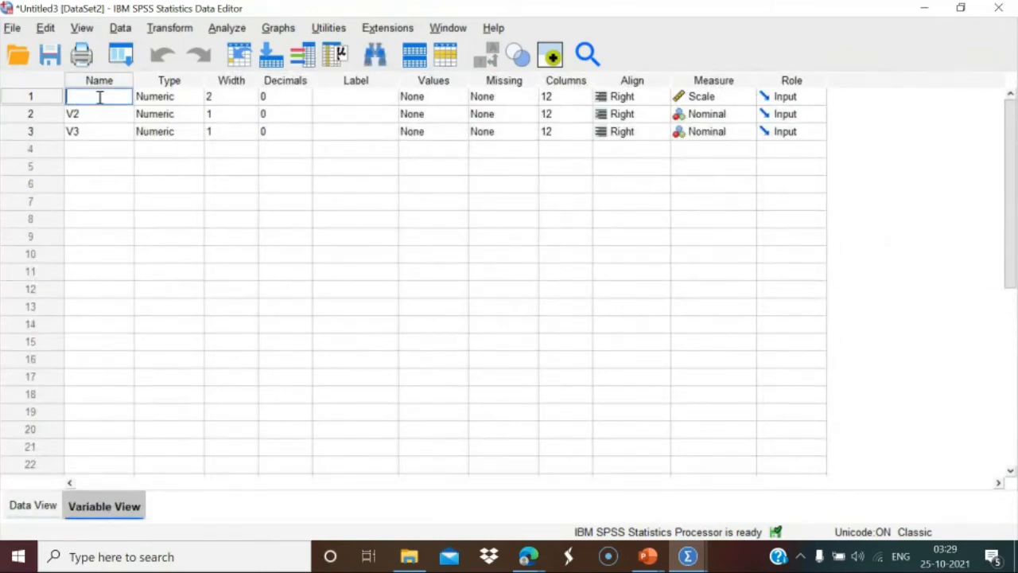
{"action": "left_click", "coordinate": [101, 116]}
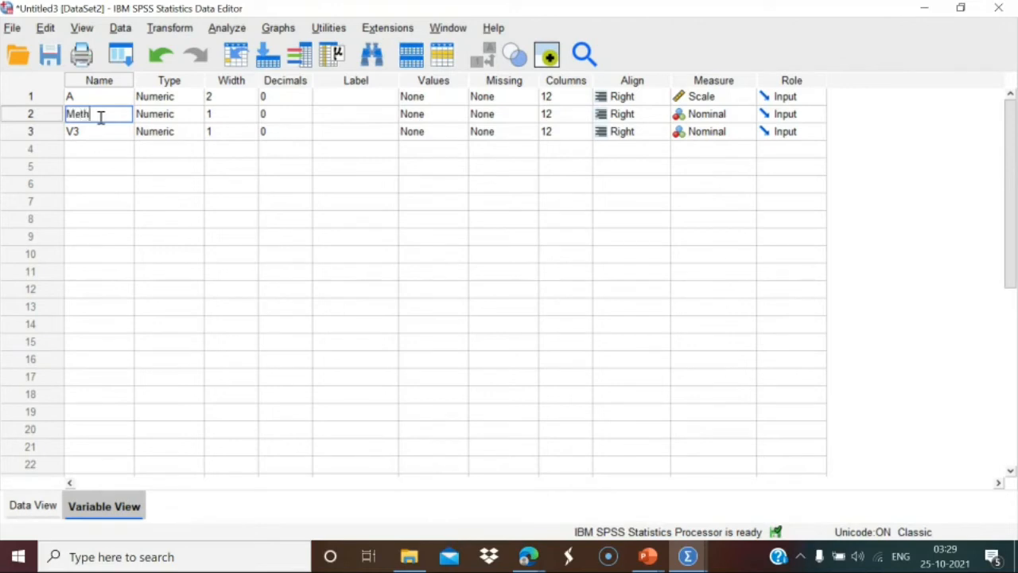
{"action": "type", "text": "d"}
Step: Define the value labels of the Method variable as 0 = L, 1 = D and 2 = S
{"action": "left_click", "coordinate": [438, 120]}
{"action": "left_click", "coordinate": [458, 114]}
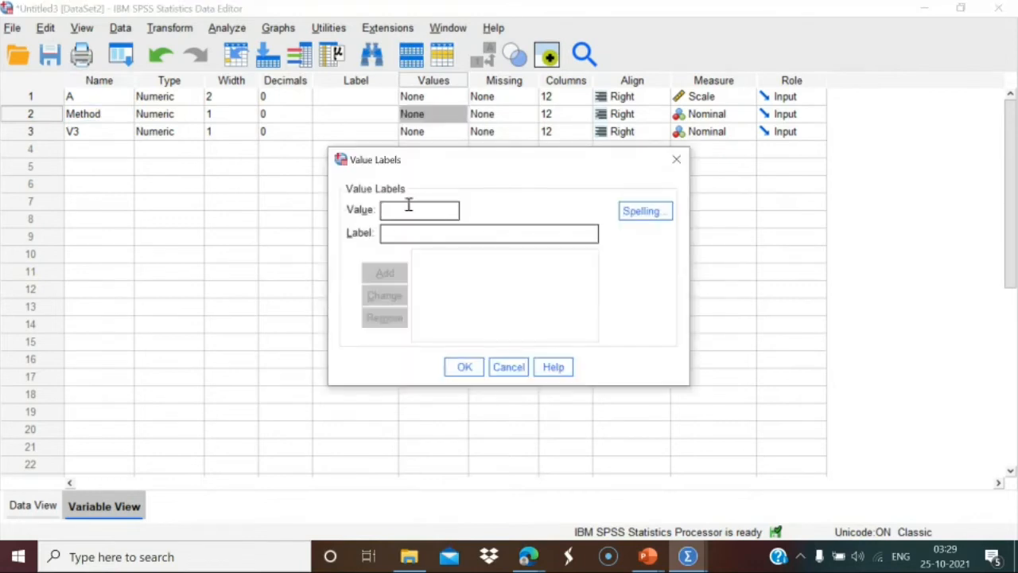
{"action": "type", "text": "0"}
{"action": "left_click", "coordinate": [407, 235]}
{"action": "type", "text": "L"}
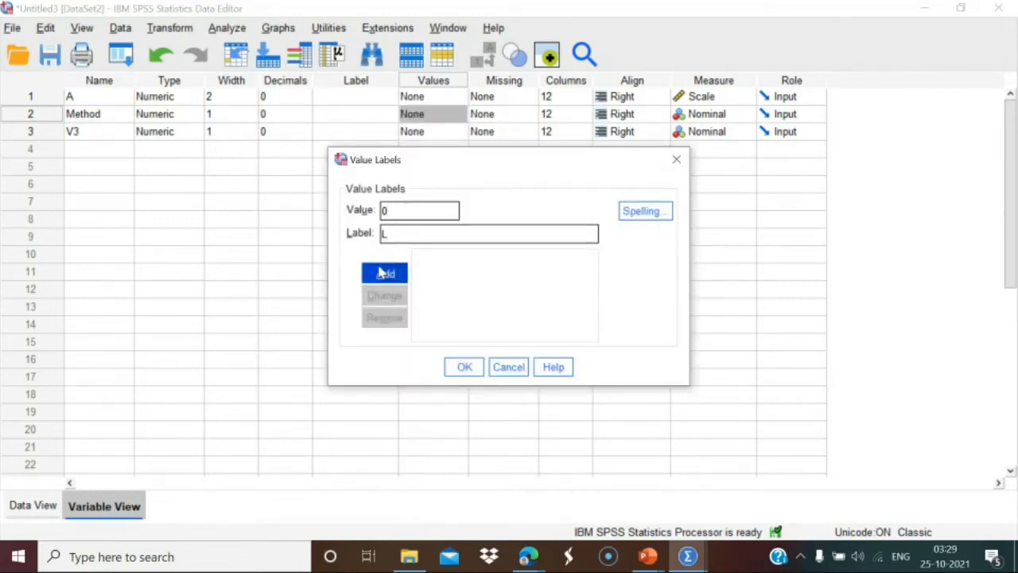
{"action": "left_click", "coordinate": [385, 272]}
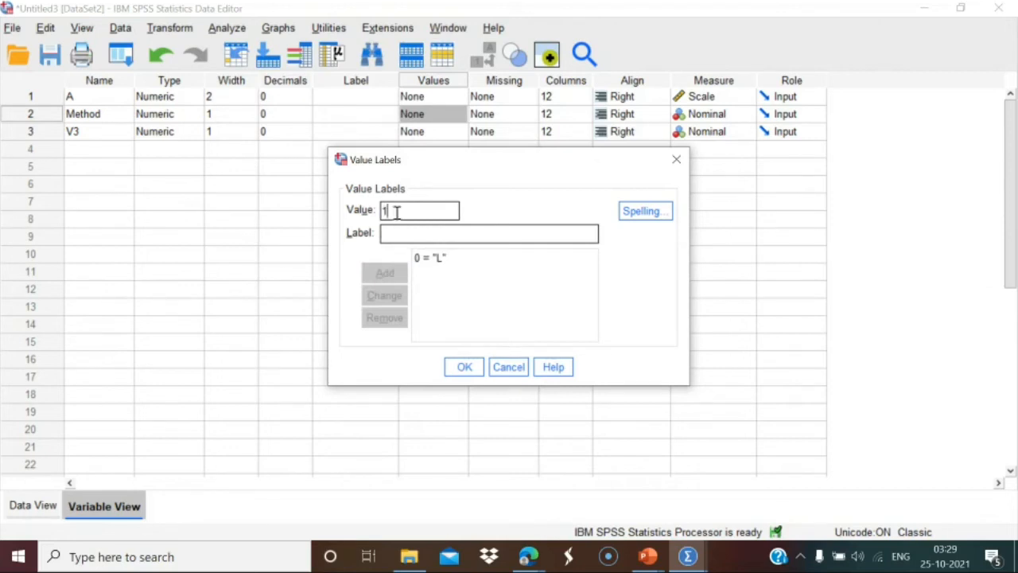
{"action": "left_click", "coordinate": [397, 232]}
{"action": "type", "text": "D"}
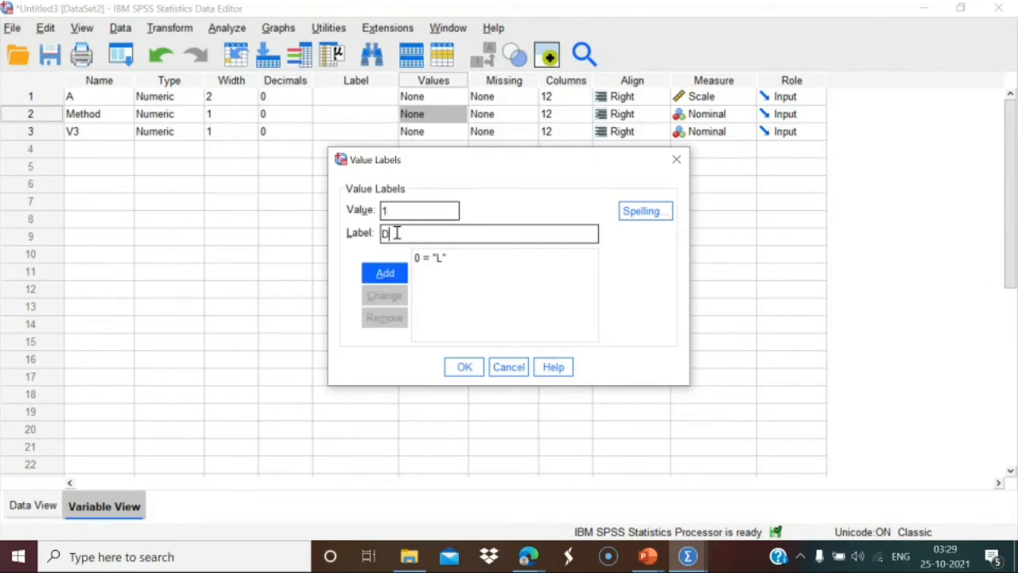
{"action": "left_click", "coordinate": [385, 272]}
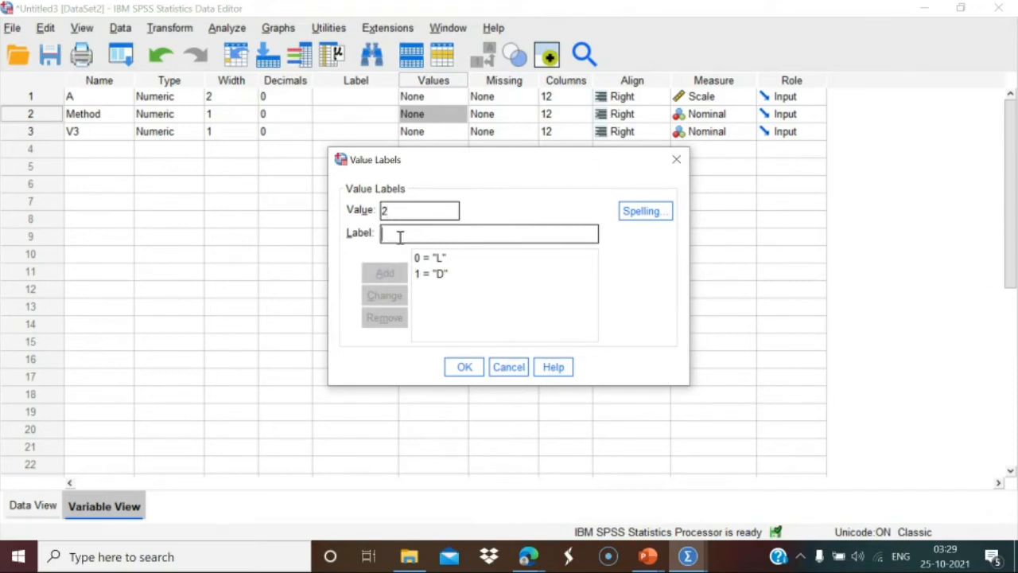
{"action": "type", "text": "S"}
{"action": "left_click", "coordinate": [385, 273]}
{"action": "left_click", "coordinate": [463, 367]}
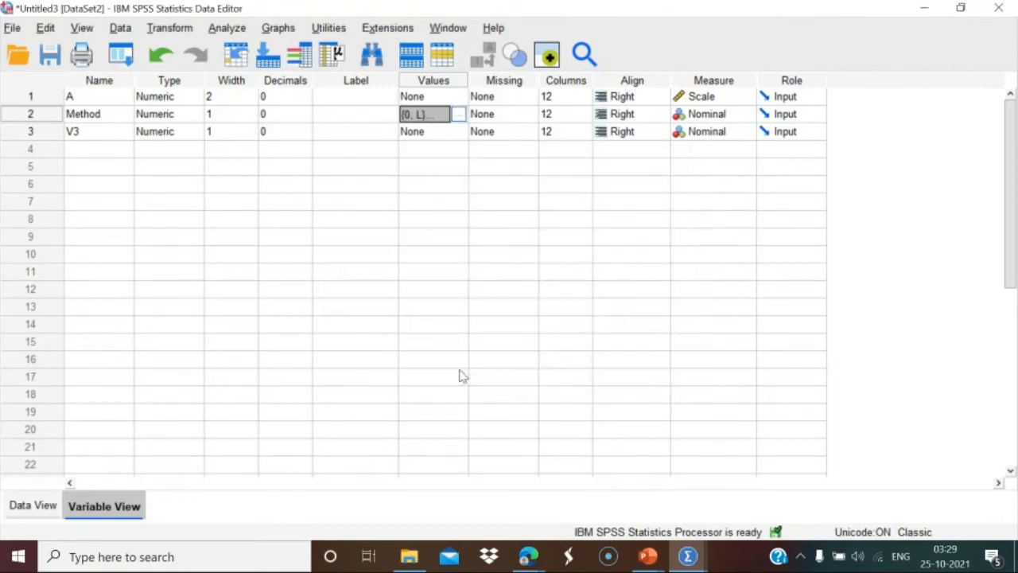
Step: Rename variable V3 to Gender and define its value labels as 0 = Female and 1 = Male
{"action": "left_click", "coordinate": [75, 135]}
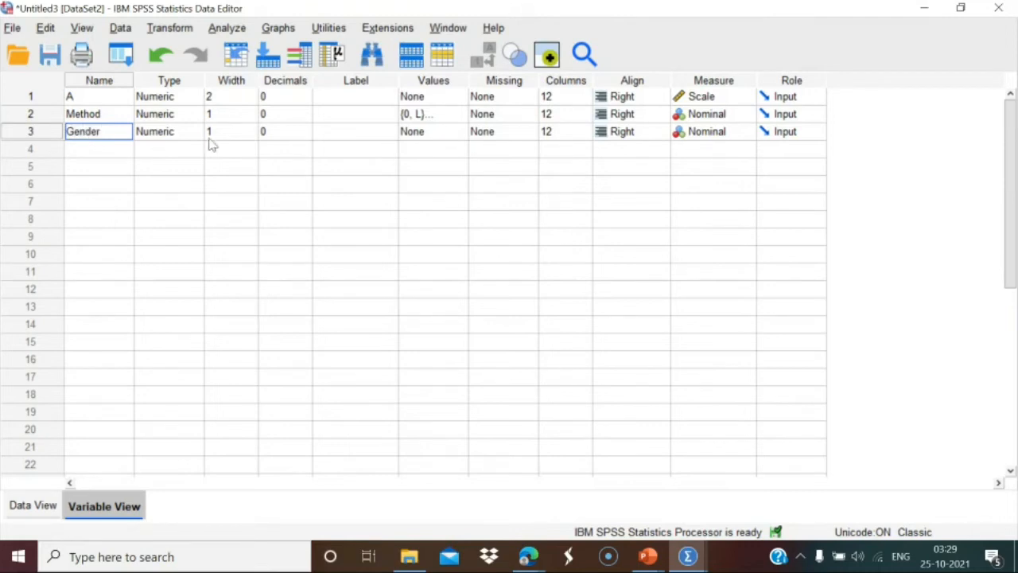
{"action": "left_click", "coordinate": [409, 132]}
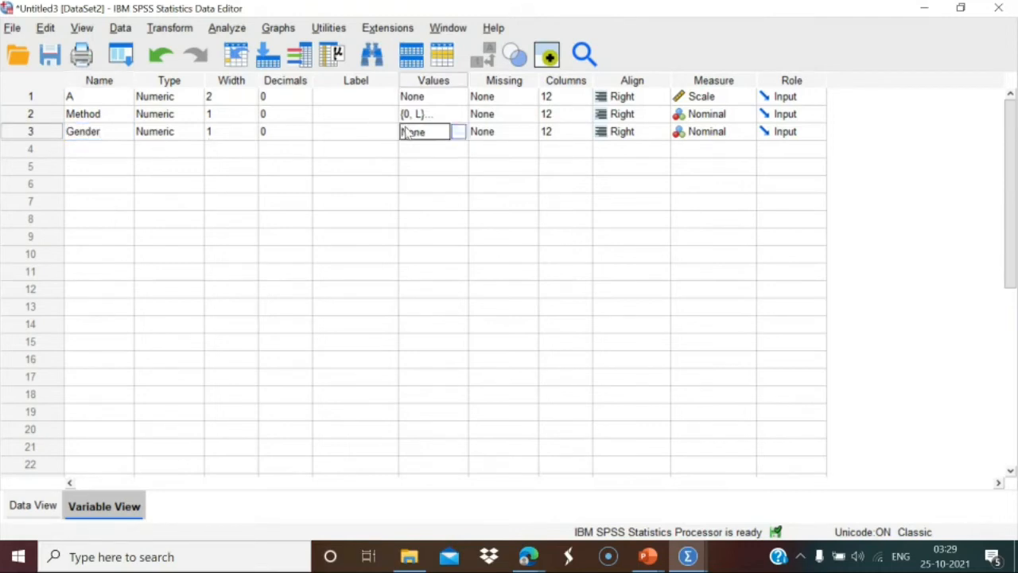
{"action": "left_click", "coordinate": [458, 133]}
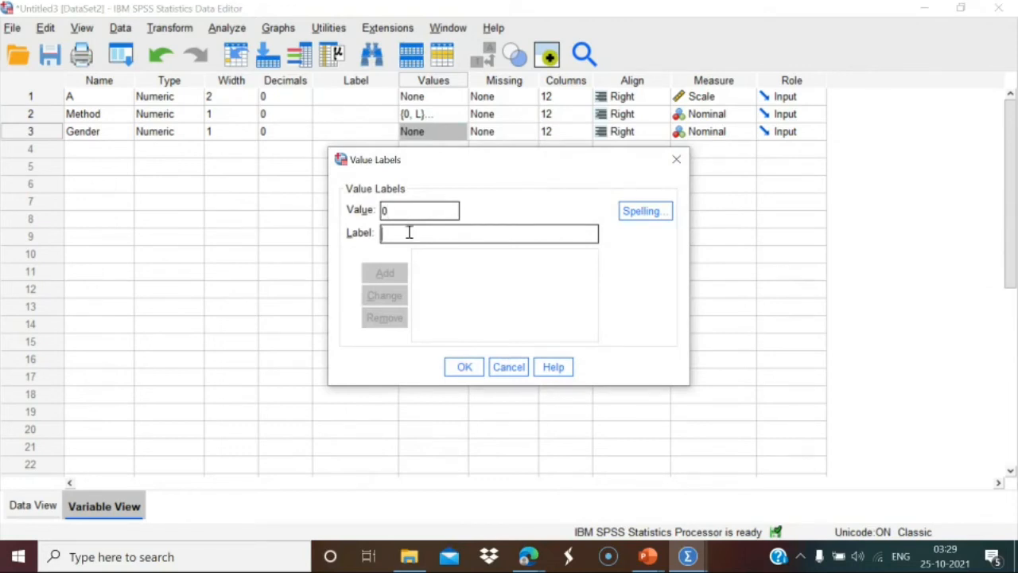
{"action": "type", "text": "Female"}
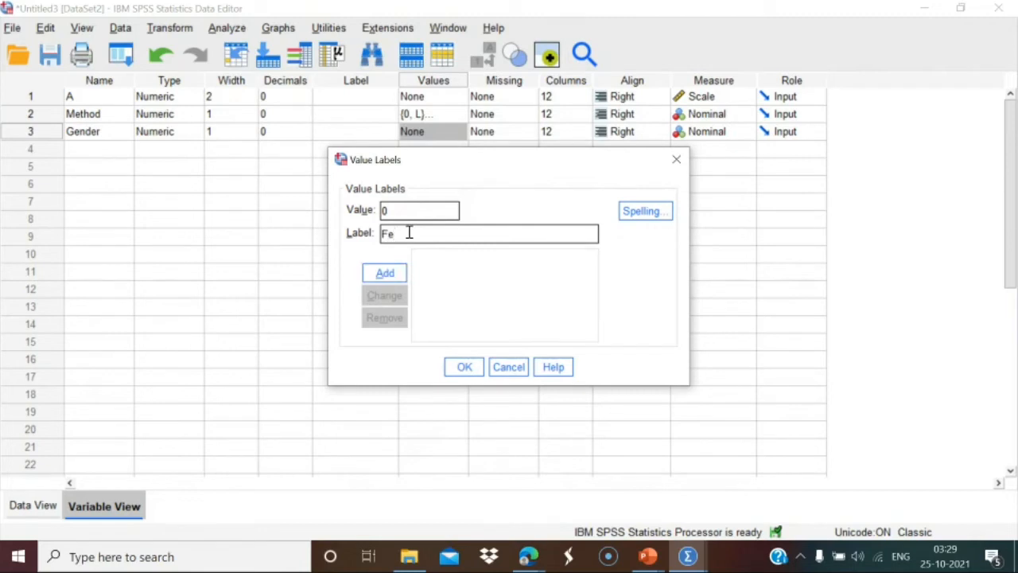
{"action": "left_click", "coordinate": [389, 273]}
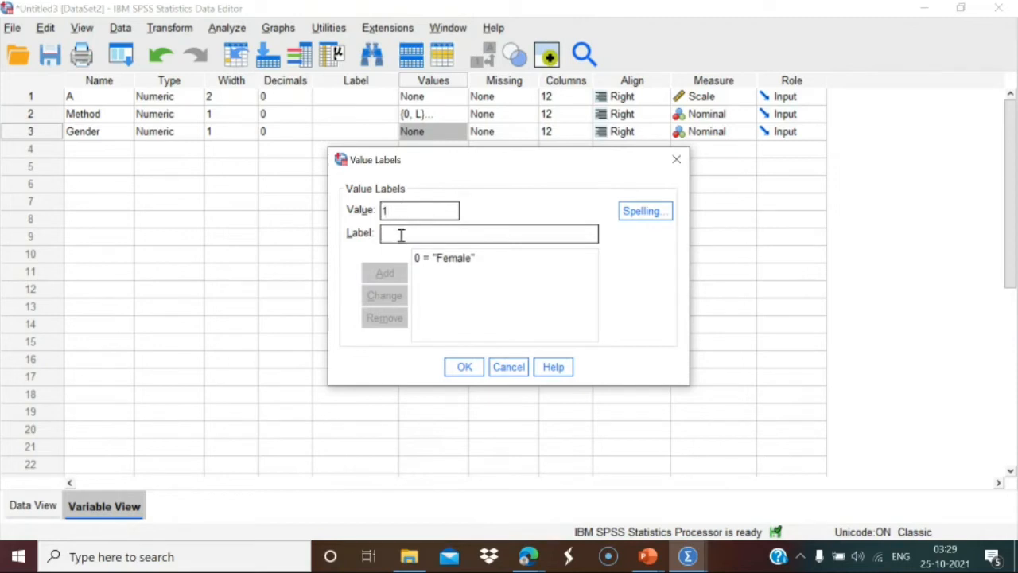
{"action": "type", "text": "Male"}
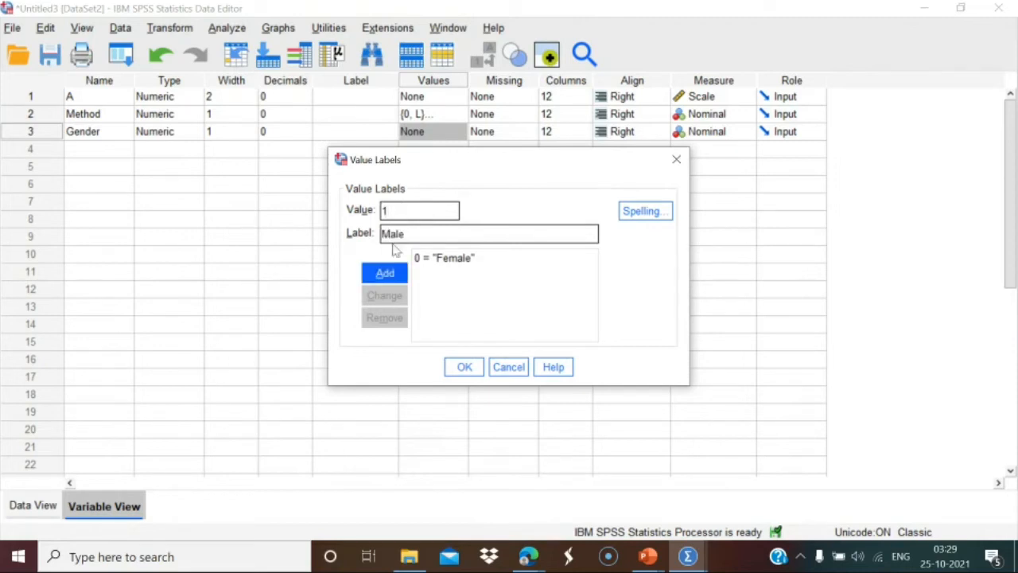
{"action": "left_click", "coordinate": [382, 274]}
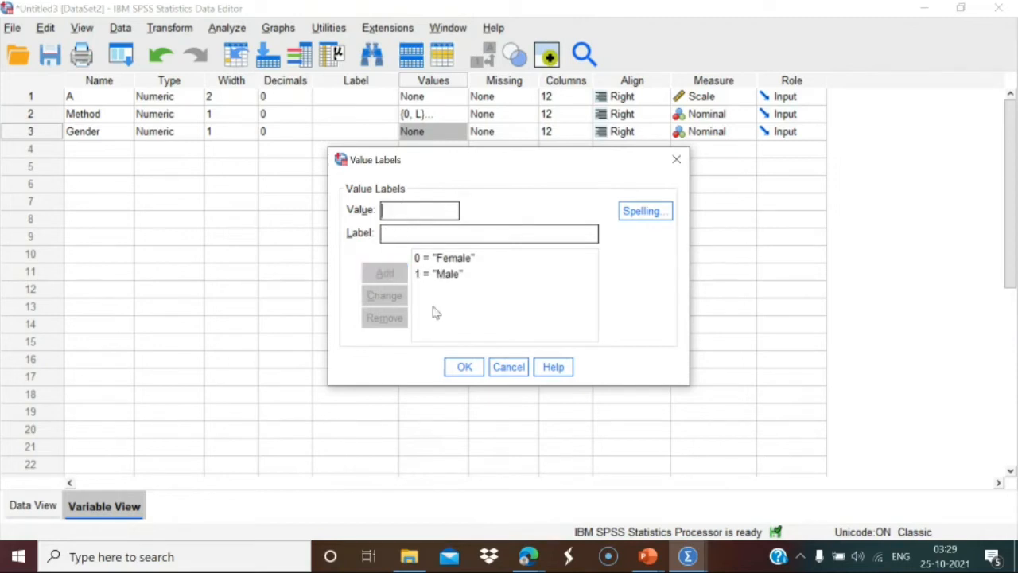
{"action": "left_click", "coordinate": [462, 369]}
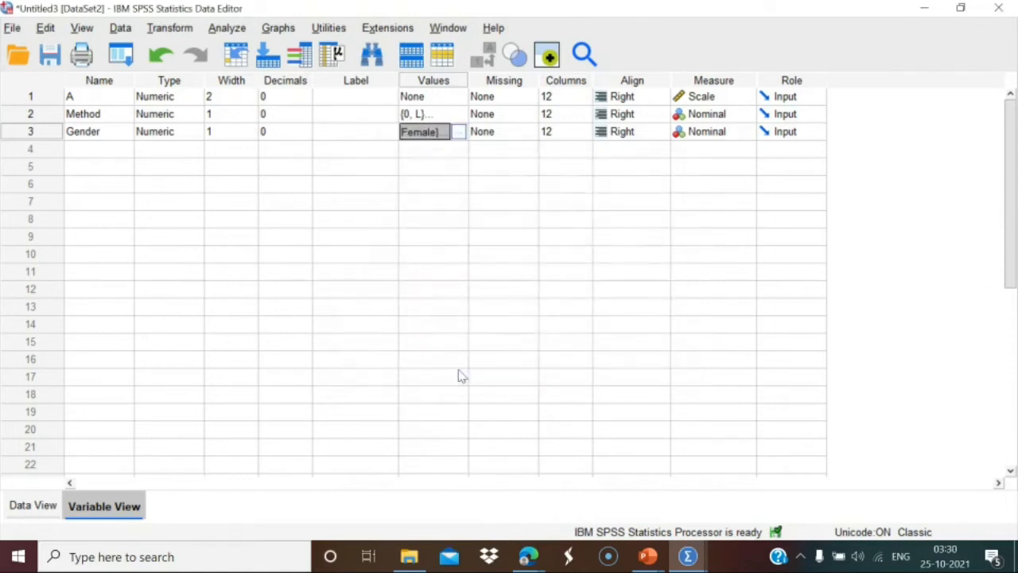
Step: Check the Method and Gender columns in the data grid with value labels displayed, and return to numeric codes
{"action": "left_click", "coordinate": [38, 502]}
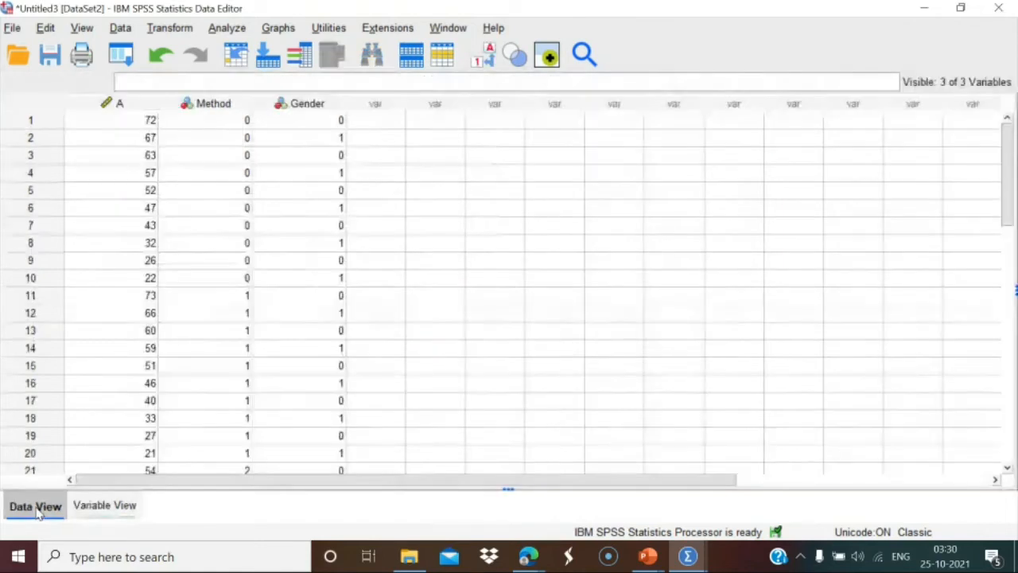
{"action": "left_click", "coordinate": [483, 57]}
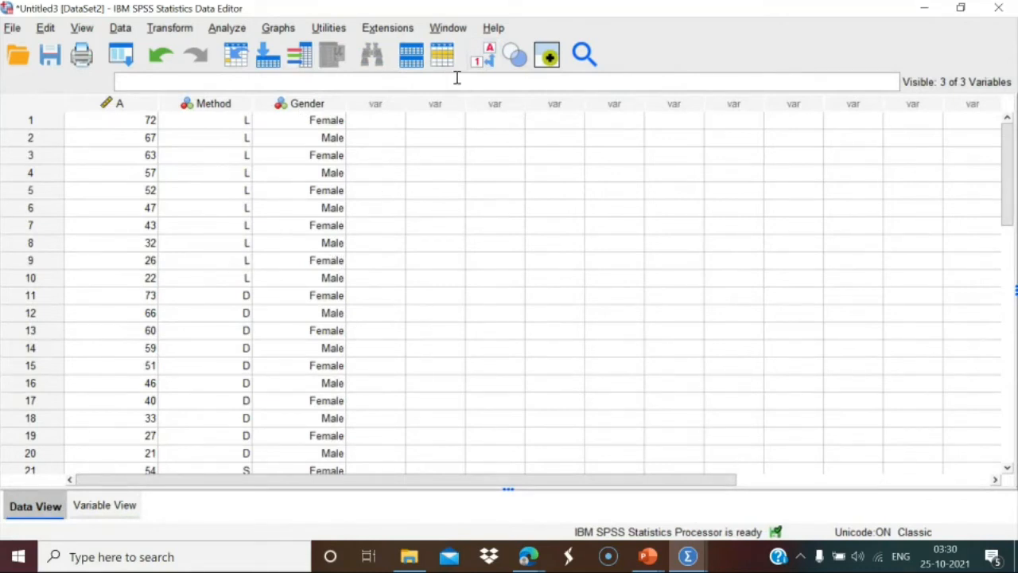
{"action": "left_click", "coordinate": [491, 55]}
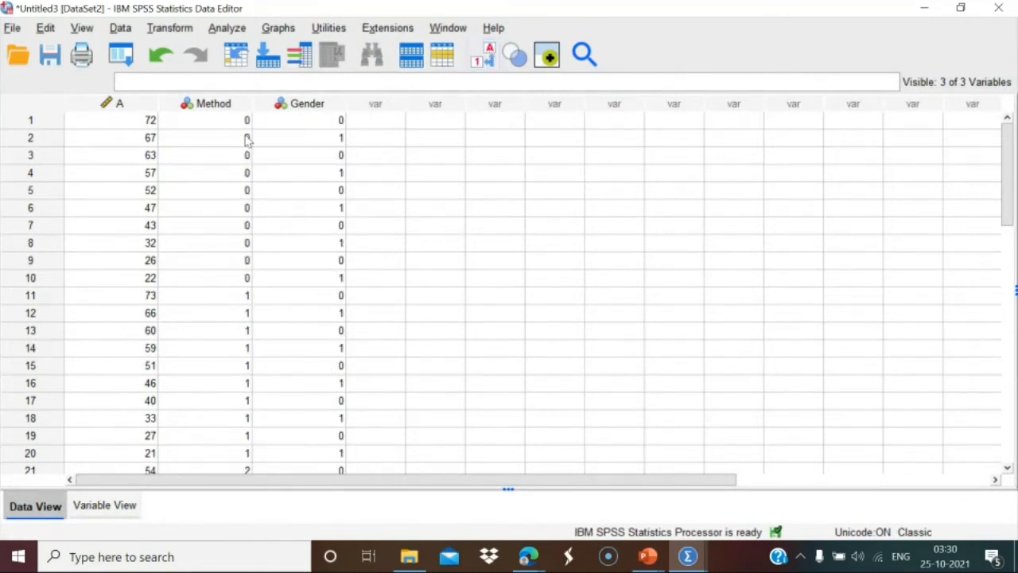
Step: Set up a univariate general linear model with A as the dependent variable and Method and Gender as fixed factors
{"action": "left_click", "coordinate": [226, 27]}
{"action": "mouse_move", "coordinate": [256, 163]}
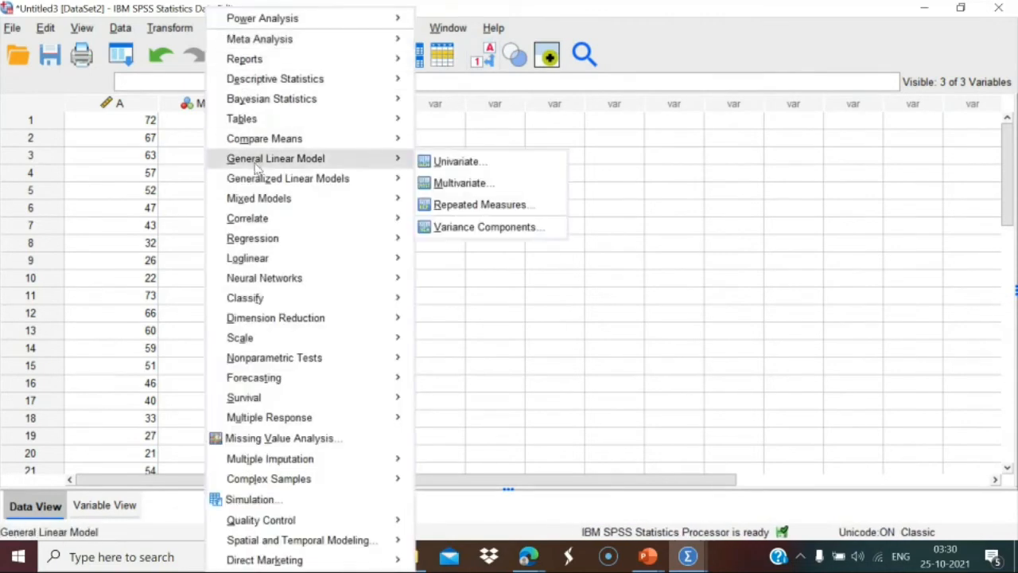
{"action": "left_click", "coordinate": [439, 163]}
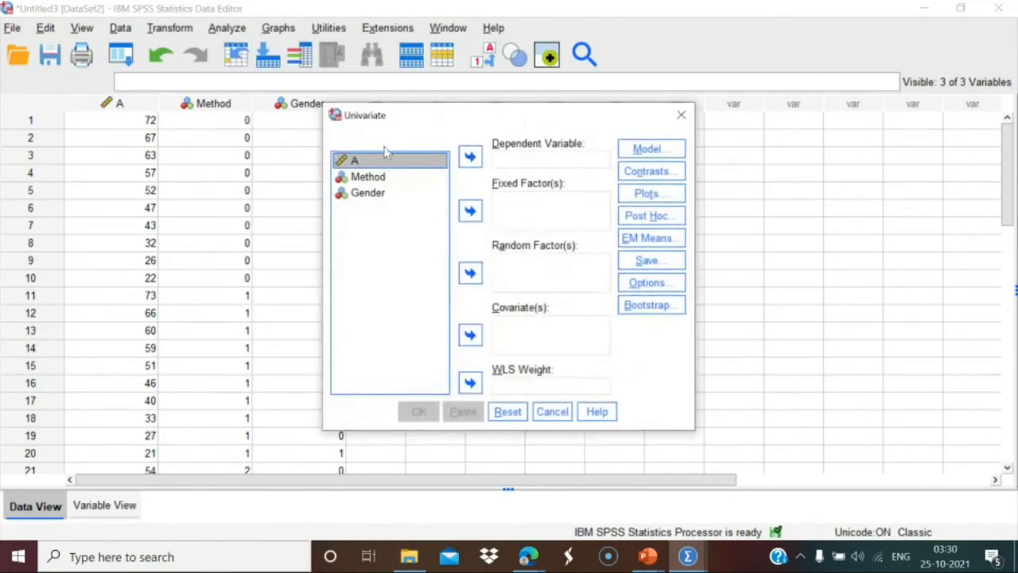
{"action": "left_click", "coordinate": [470, 157]}
{"action": "left_click", "coordinate": [380, 161]}
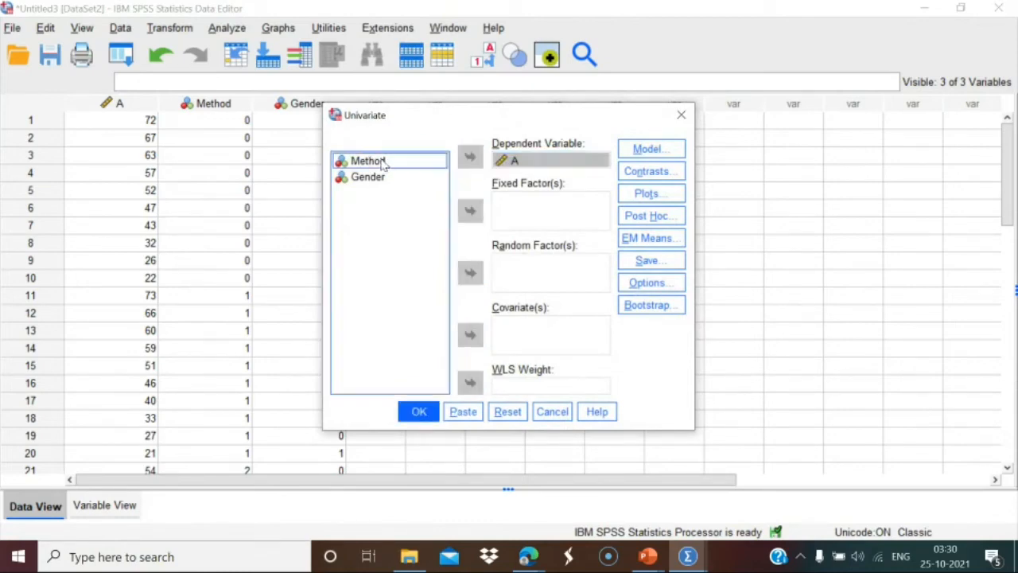
{"action": "key", "text": "shift+Down"}
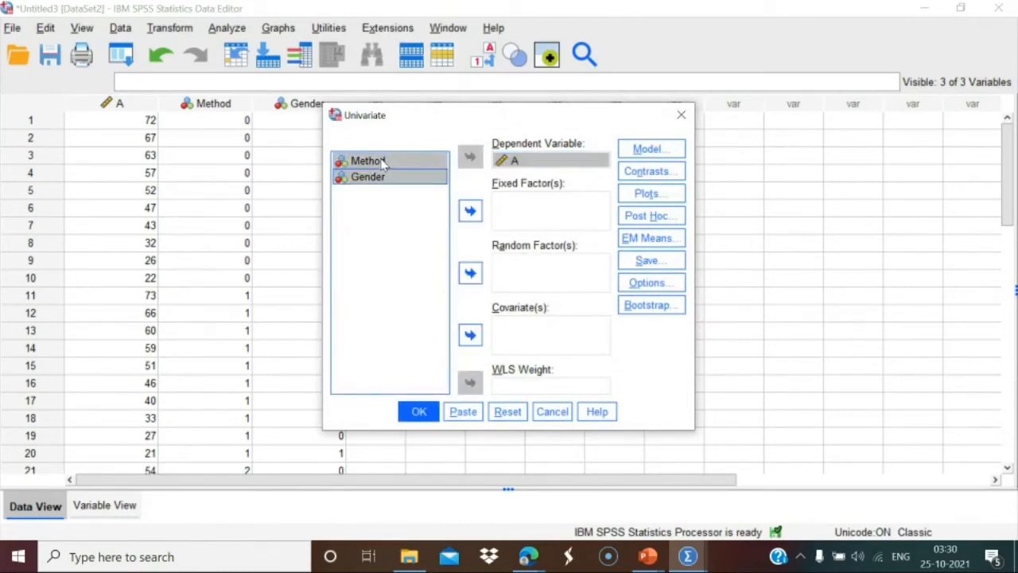
{"action": "left_click", "coordinate": [471, 211]}
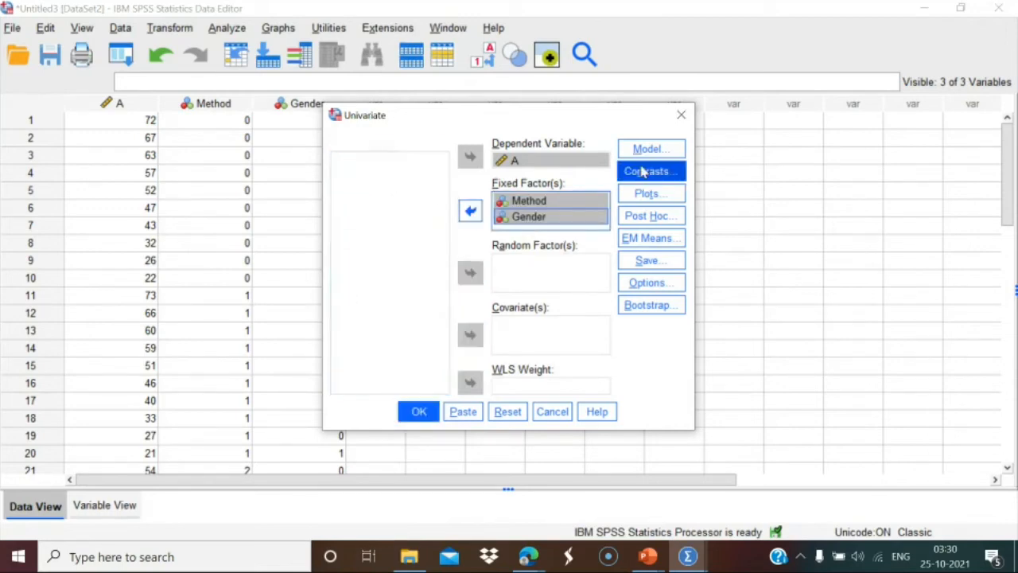
Step: Include descriptive statistics, homogeneity tests and estimates of effect size in the univariate analysis output
{"action": "left_click", "coordinate": [650, 193]}
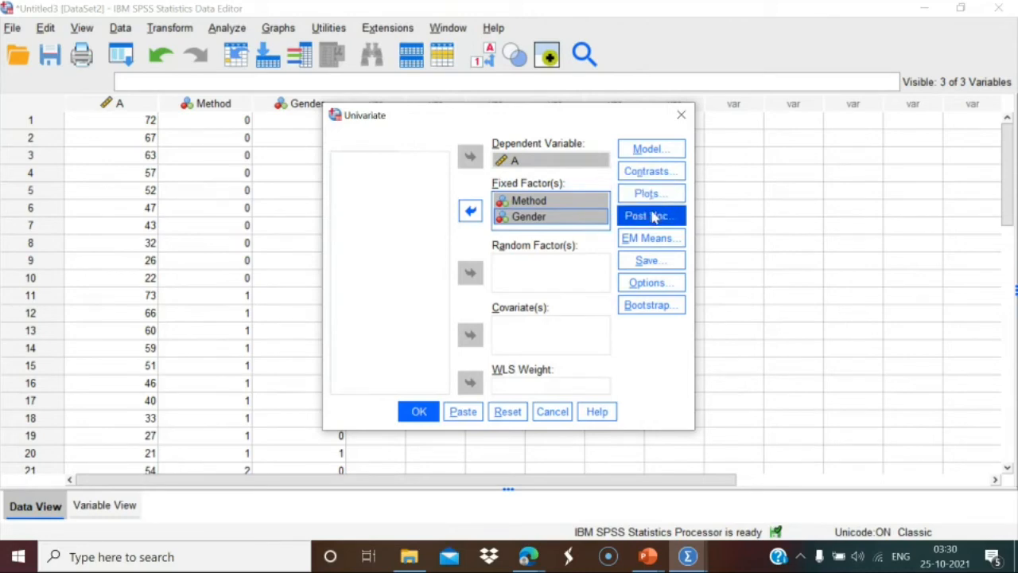
{"action": "left_click", "coordinate": [651, 283]}
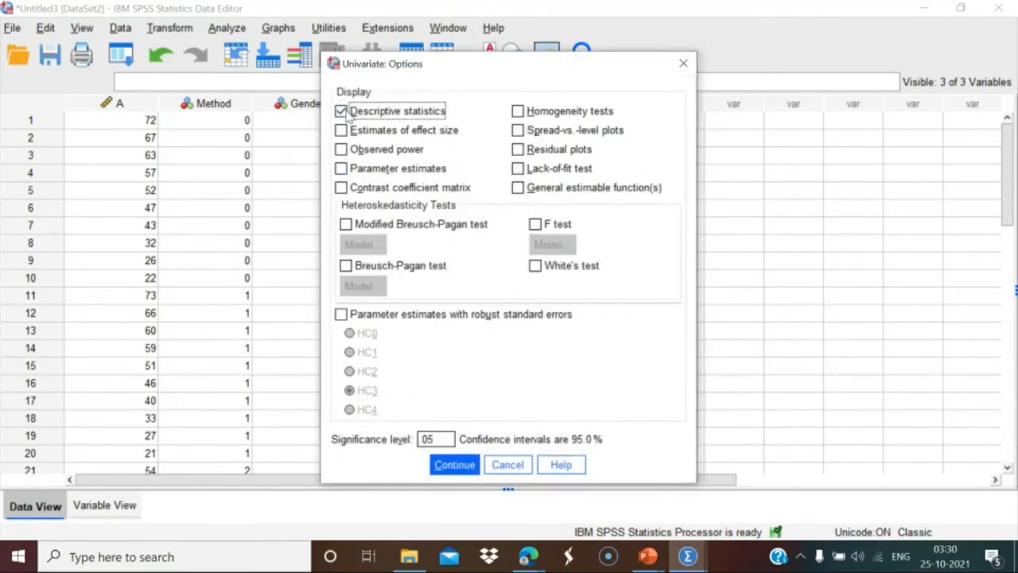
{"action": "left_click", "coordinate": [518, 112]}
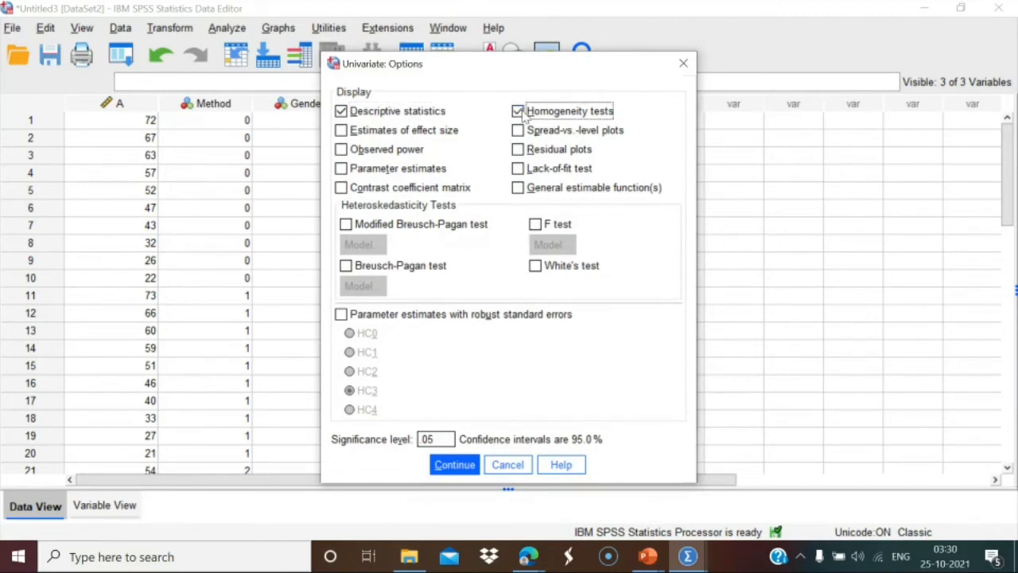
{"action": "left_click", "coordinate": [342, 132]}
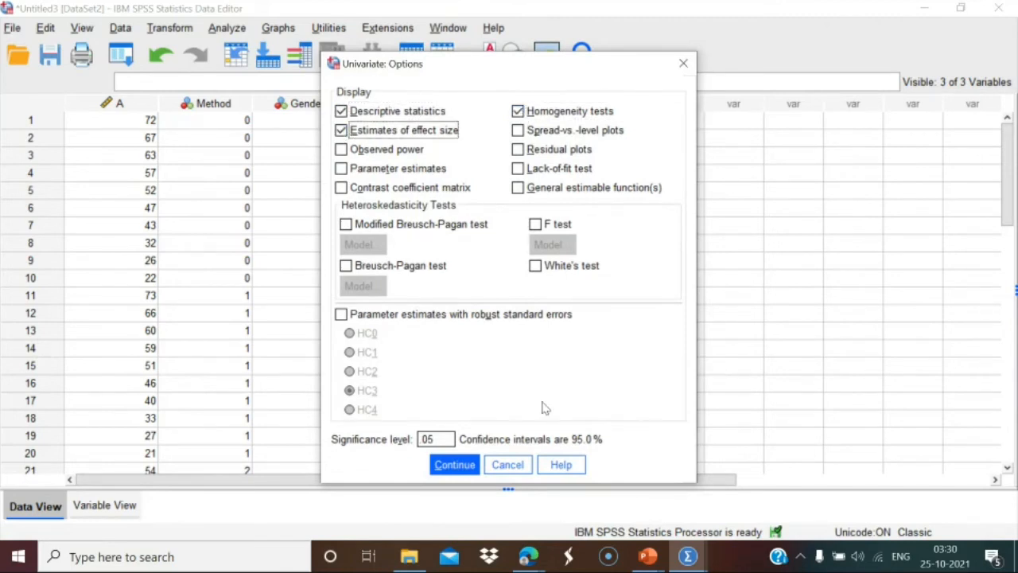
{"action": "left_click", "coordinate": [455, 465]}
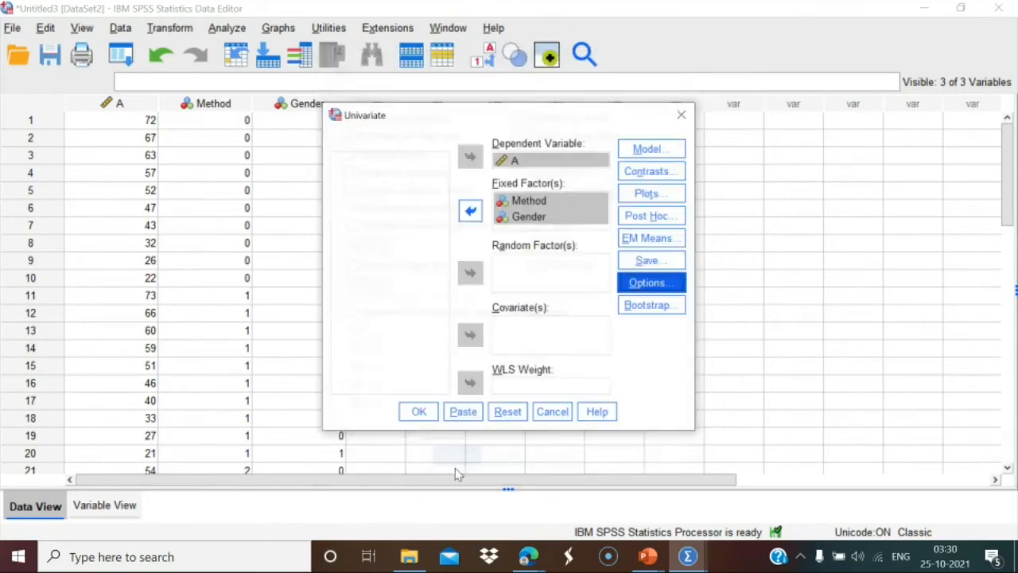
Step: Request Bonferroni post hoc comparisons for the Method factor in the univariate analysis
{"action": "left_click", "coordinate": [652, 215]}
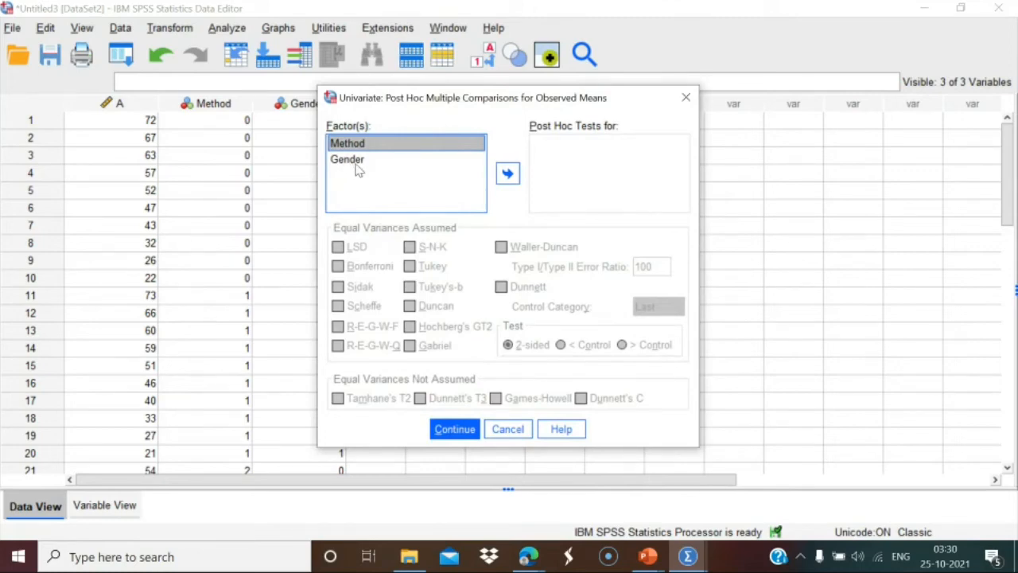
{"action": "left_click", "coordinate": [507, 174]}
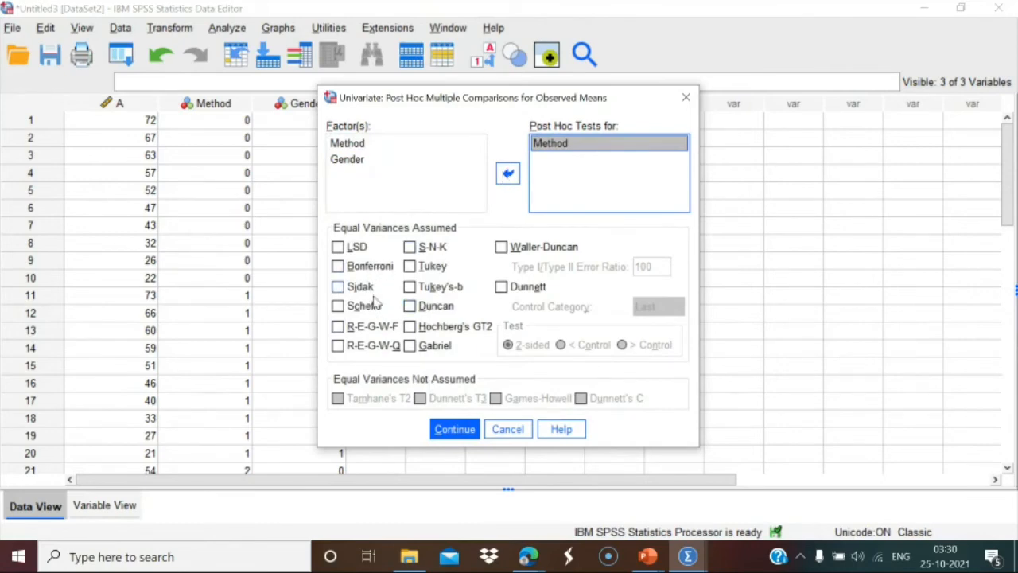
{"action": "left_click", "coordinate": [338, 267]}
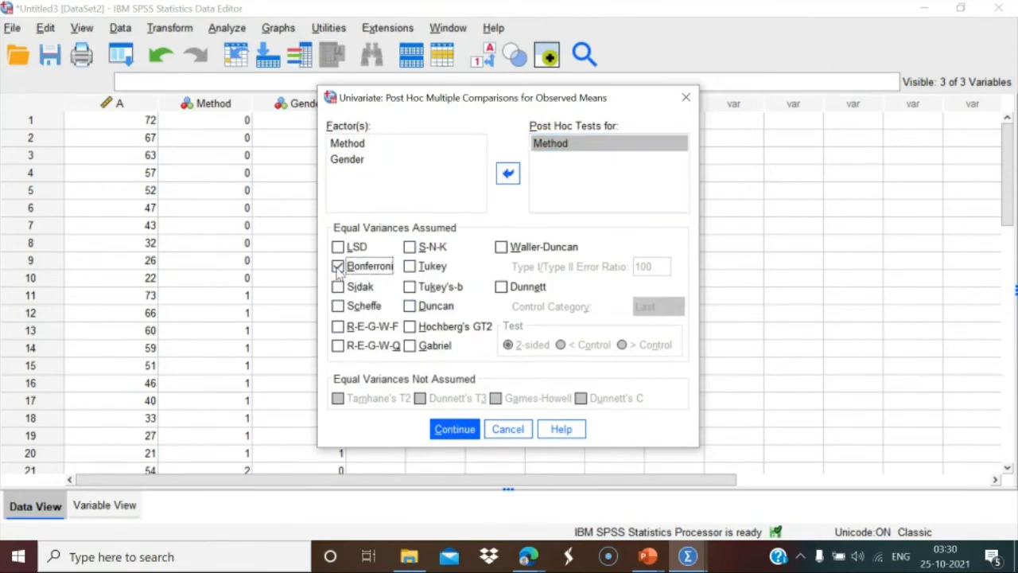
{"action": "left_click", "coordinate": [454, 429]}
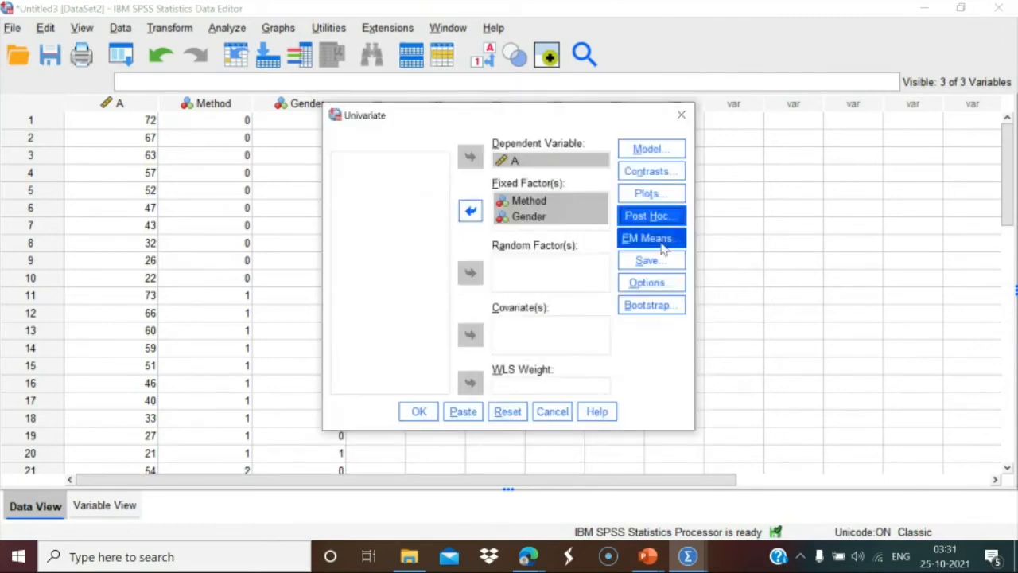
Step: Add a profile plot with Method on the horizontal axis and Gender as separate lines, and run the univariate analysis
{"action": "left_click", "coordinate": [648, 195]}
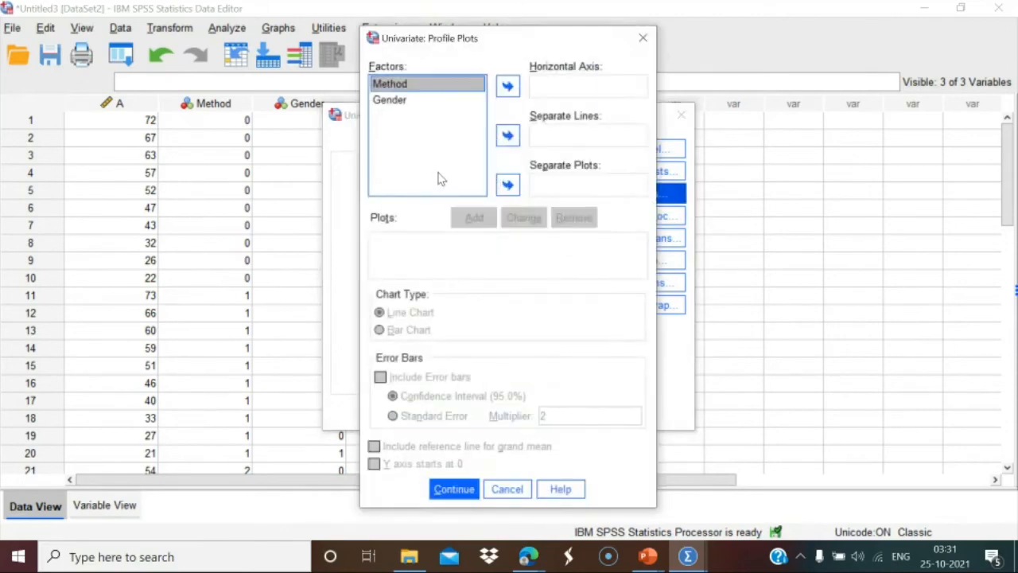
{"action": "left_click", "coordinate": [397, 100]}
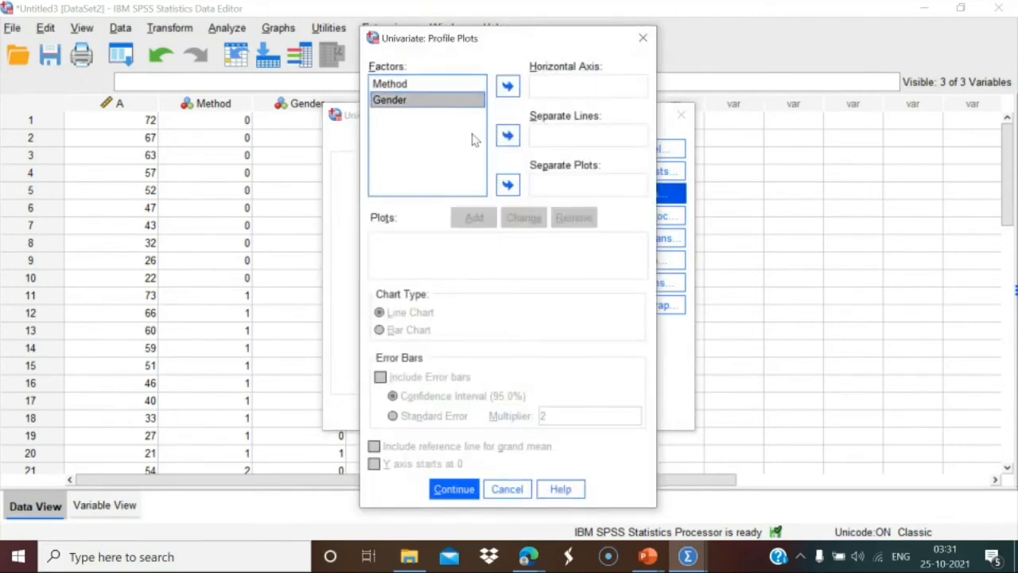
{"action": "left_click", "coordinate": [507, 135]}
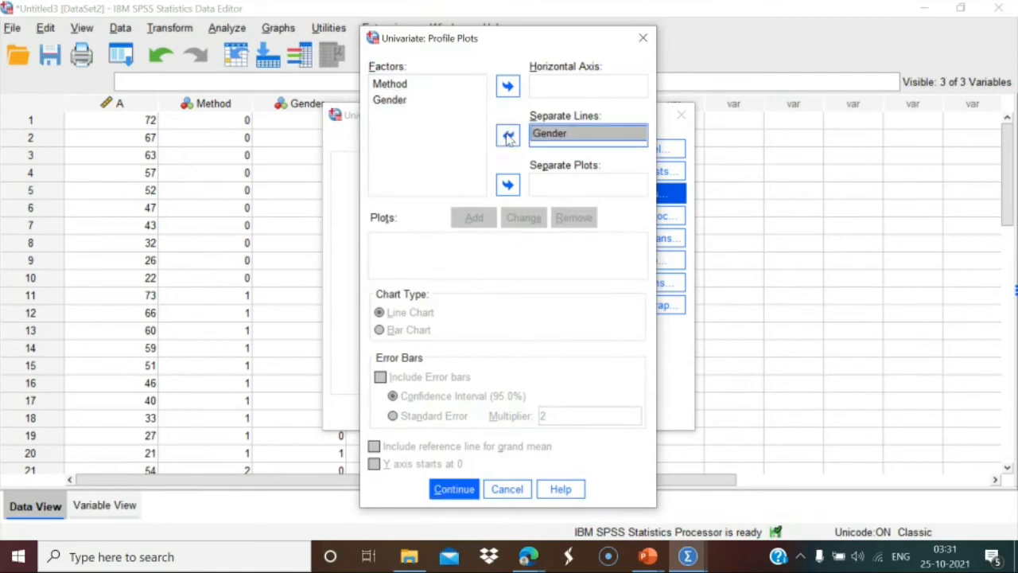
{"action": "left_click", "coordinate": [414, 85]}
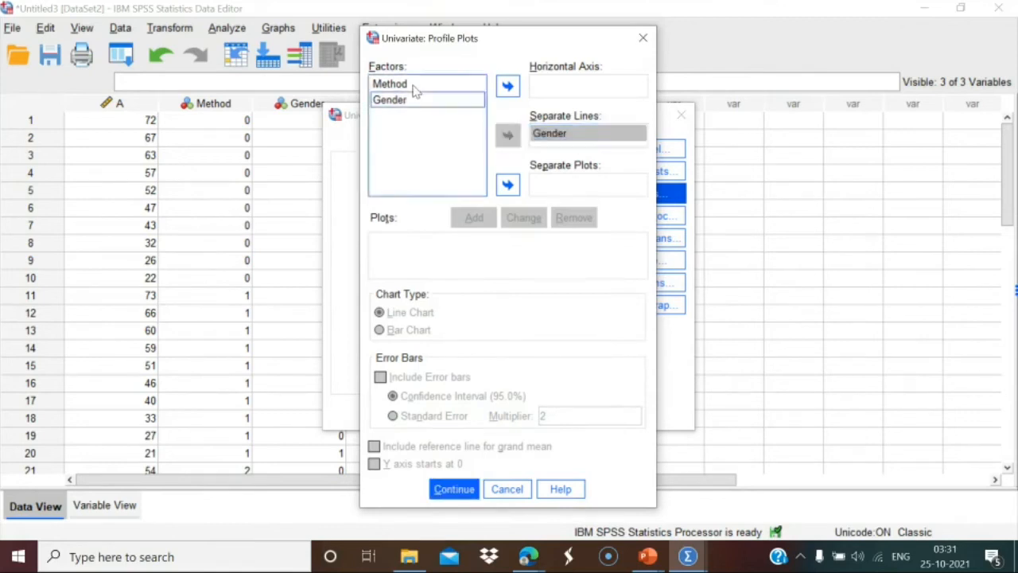
{"action": "left_click", "coordinate": [509, 87]}
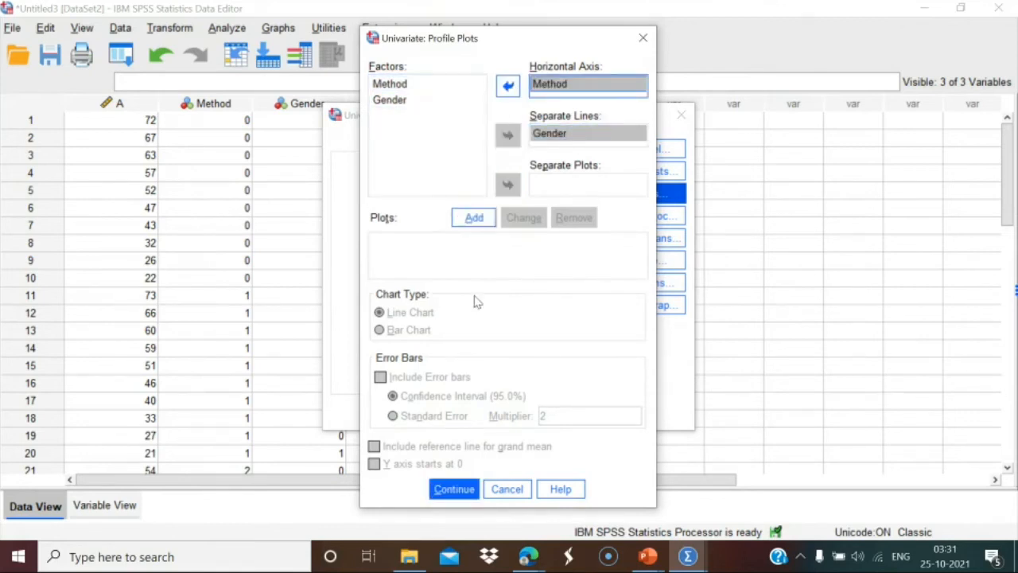
{"action": "left_click", "coordinate": [474, 223]}
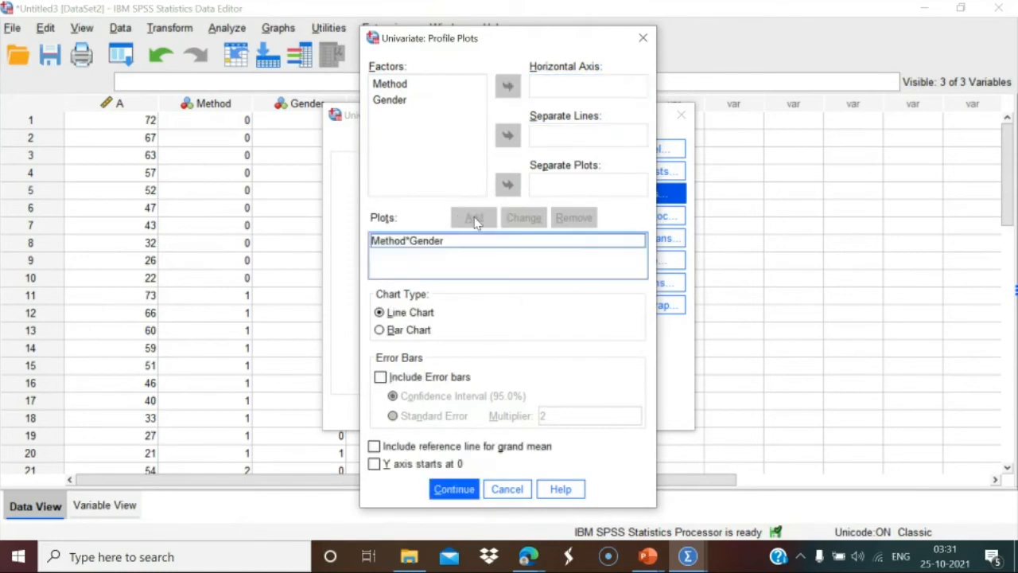
{"action": "left_click", "coordinate": [448, 488]}
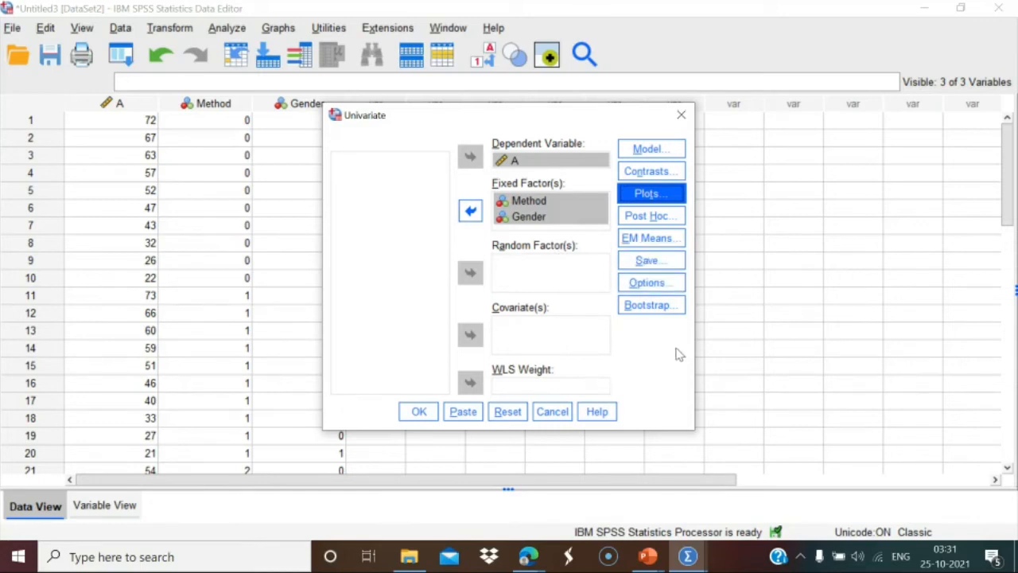
{"action": "left_click", "coordinate": [417, 412]}
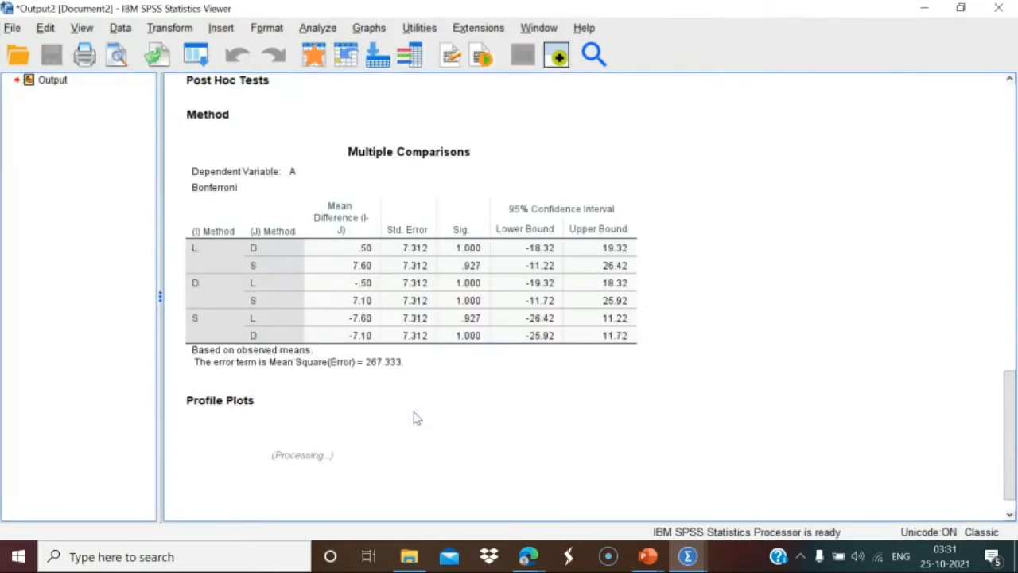
Step: Examine the Between-Subjects Factors and Descriptive Statistics tables in the univariate output
{"action": "left_click", "coordinate": [290, 227]}
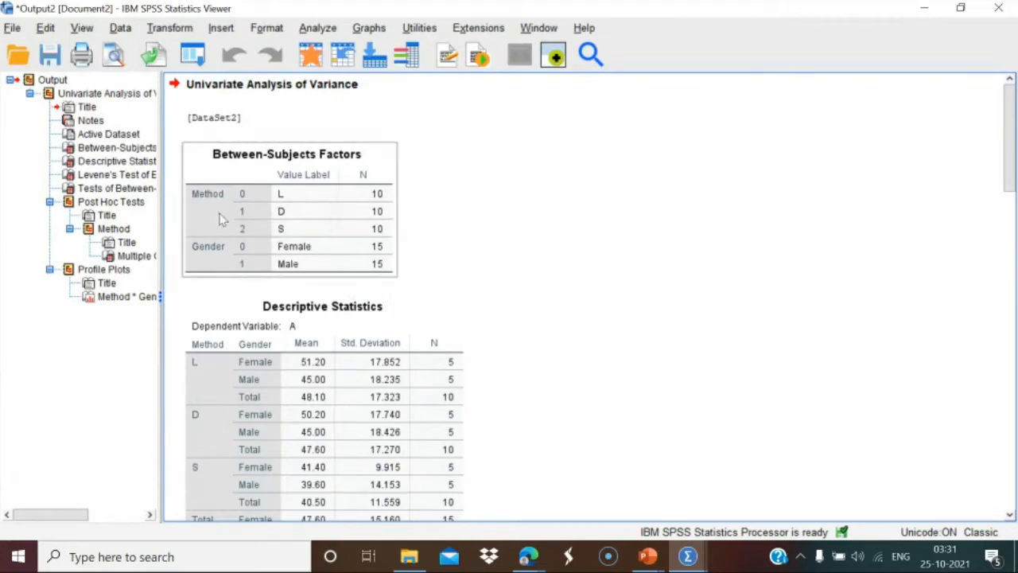
{"action": "left_click", "coordinate": [430, 262]}
{"action": "left_click", "coordinate": [280, 205]}
{"action": "left_click", "coordinate": [429, 235]}
{"action": "left_click", "coordinate": [408, 320]}
{"action": "left_click", "coordinate": [475, 314]}
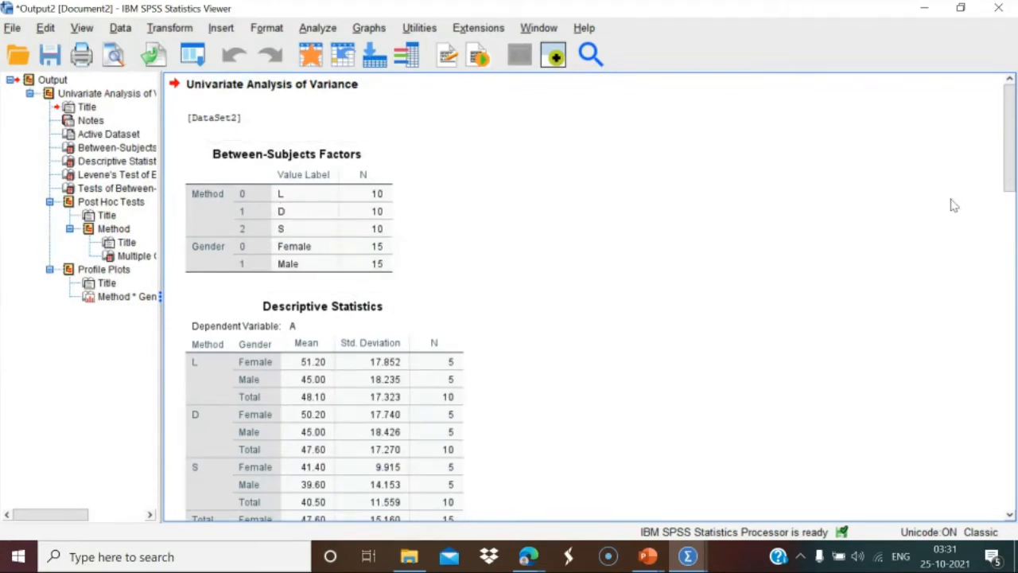
{"action": "scroll", "coordinate": [1008, 167], "scroll_direction": "down", "scroll_amount": 3}
{"action": "scroll", "coordinate": [1008, 194], "scroll_direction": "down", "scroll_amount": 1}
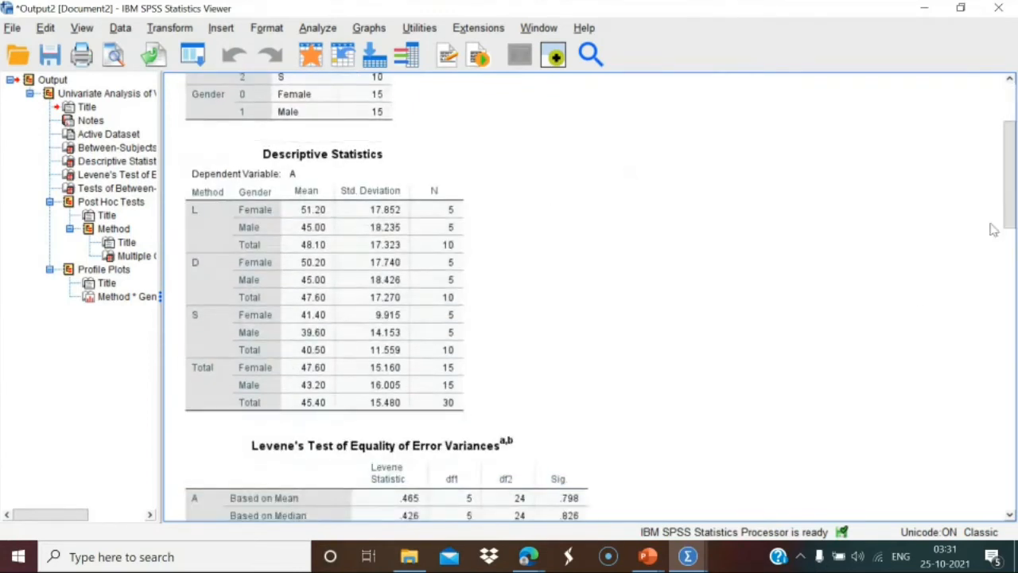
Step: Review the univariate test results from Levene's test through the between-subjects effects and Method comparisons to the profile plot
{"action": "left_click_drag", "start_coordinate": [1008, 223], "coordinate": [1014, 262]}
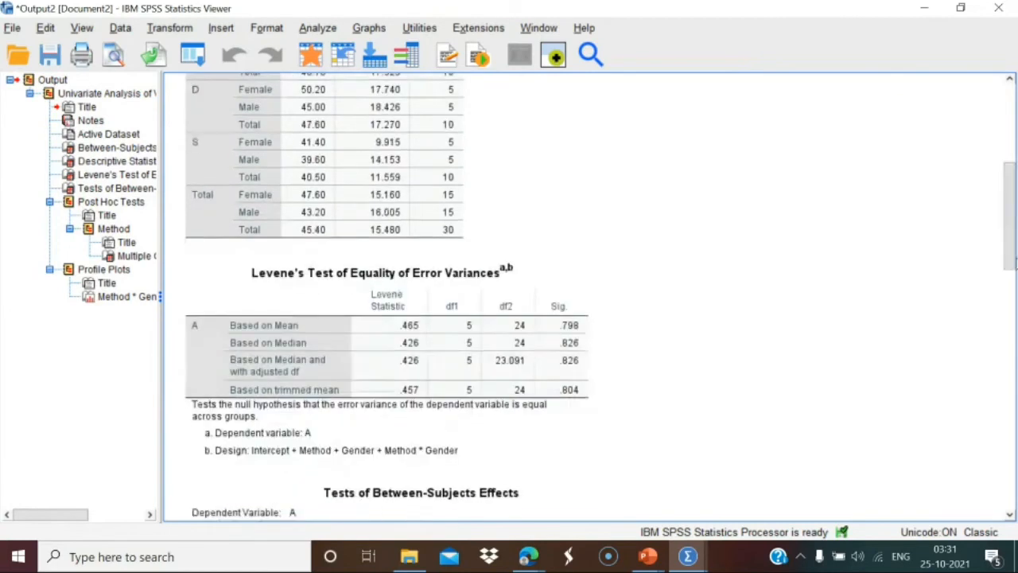
{"action": "left_click", "coordinate": [562, 324]}
{"action": "left_click_drag", "start_coordinate": [1009, 237], "coordinate": [1015, 326]}
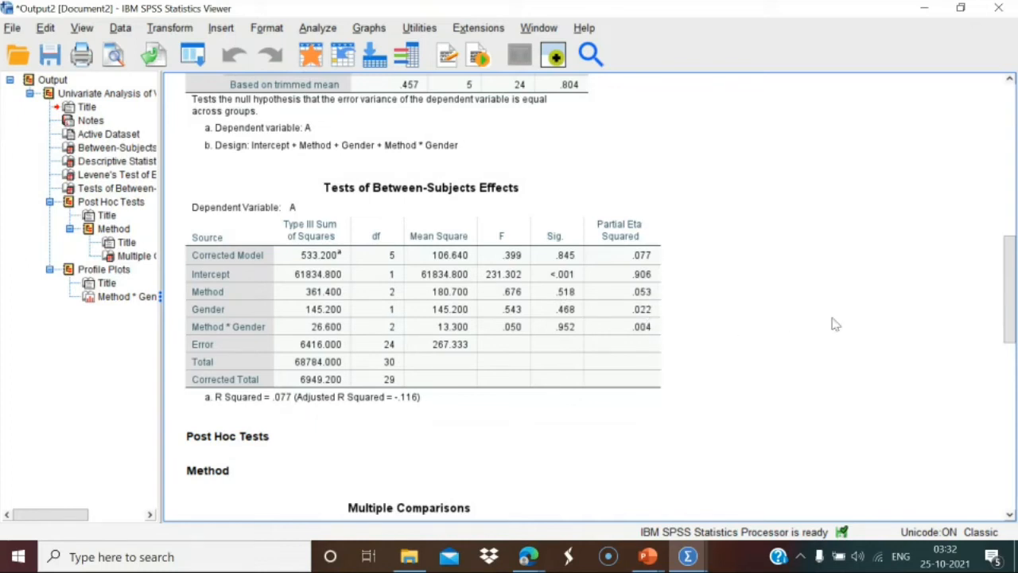
{"action": "left_click_drag", "start_coordinate": [1006, 306], "coordinate": [1013, 382]}
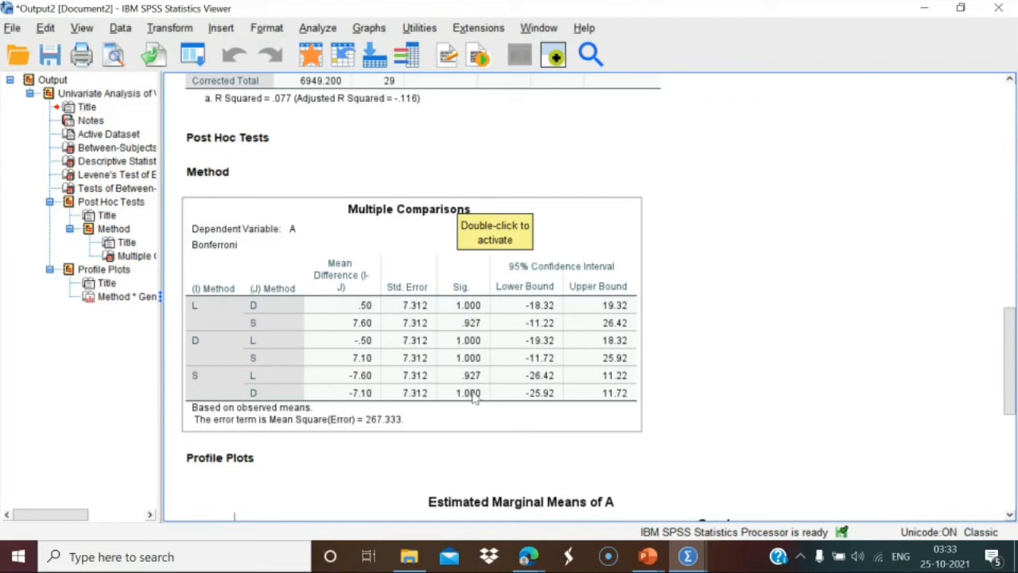
{"action": "left_click_drag", "start_coordinate": [1006, 382], "coordinate": [1015, 475]}
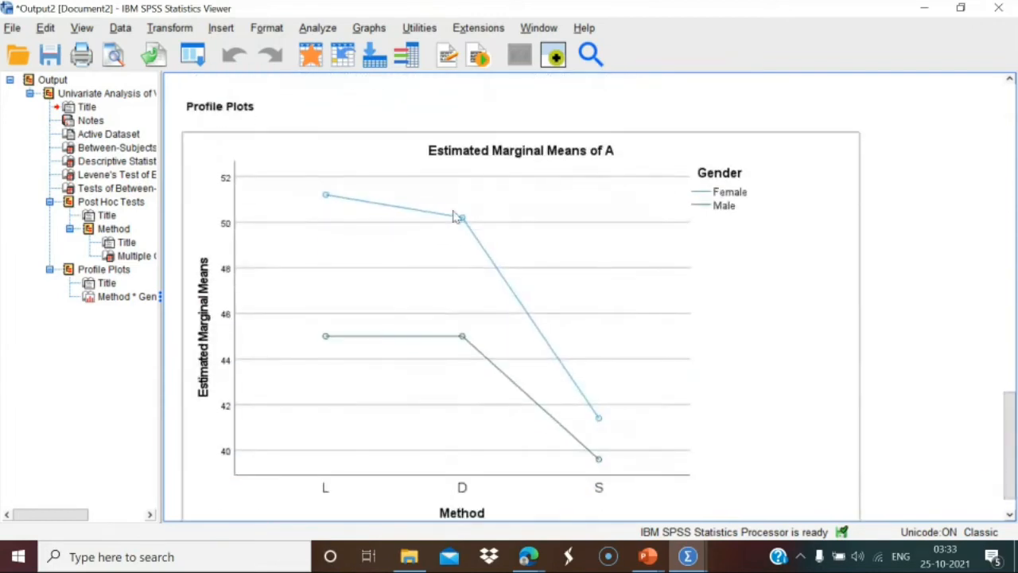
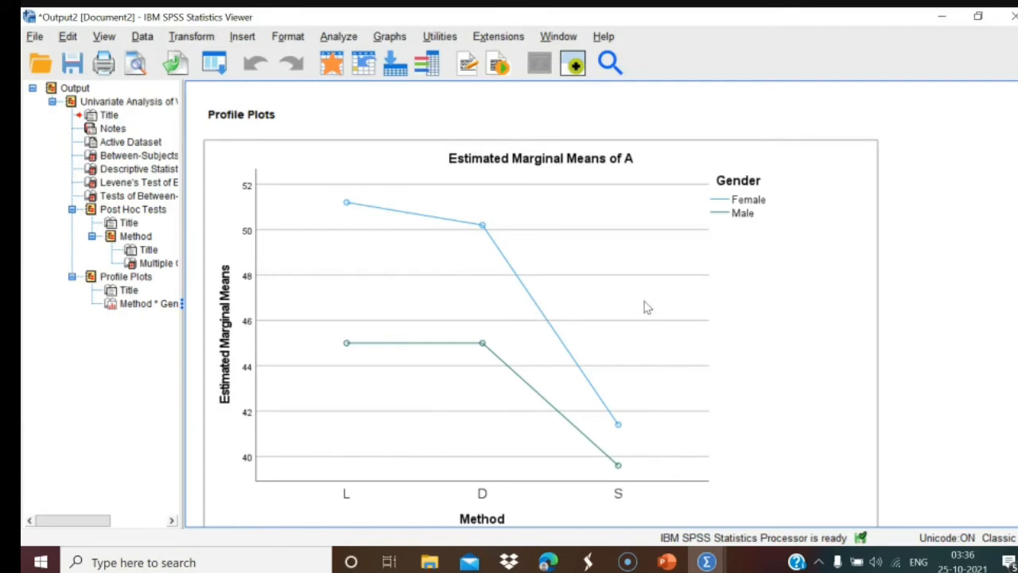
Step: Switch to the Lecture 6 PowerPoint presentation and view the slide with the Estimated Marginal Means of Achievement plot
{"action": "left_click", "coordinate": [666, 561]}
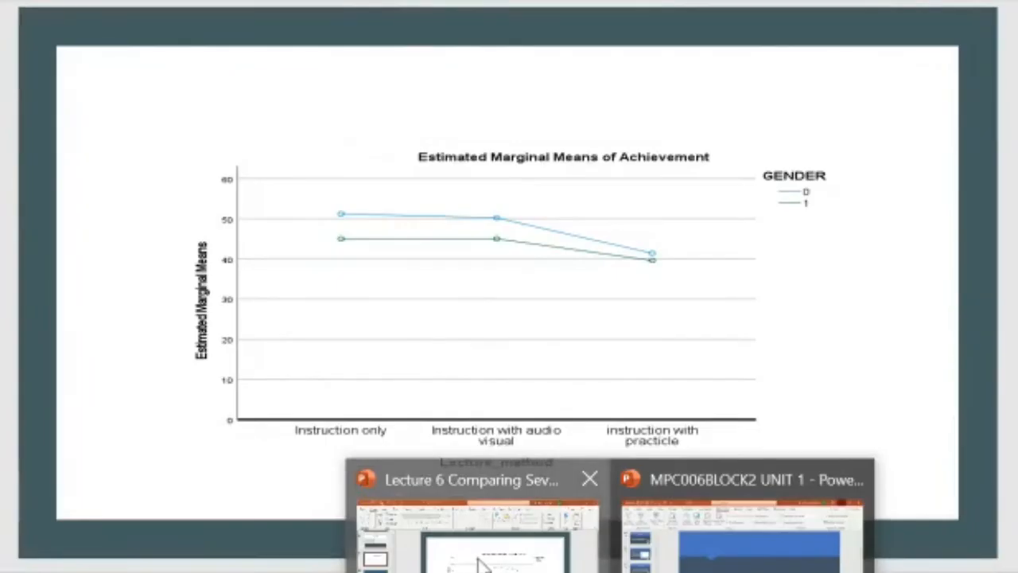
{"action": "left_click", "coordinate": [481, 563]}
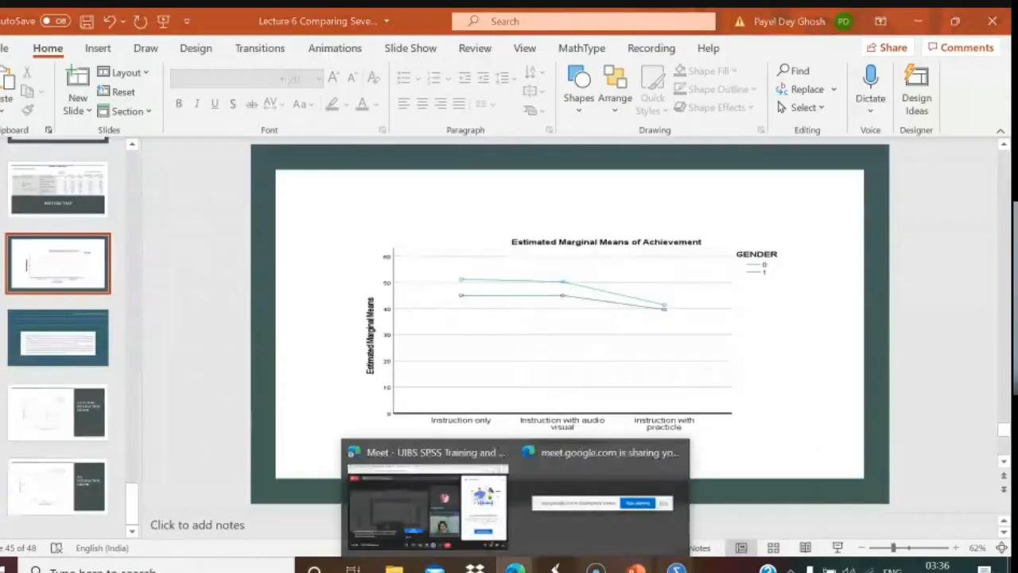
Step: Return to the Untitled3 dataset in SPSS and delete the A, Method and Gender variables
{"action": "mouse_move", "coordinate": [637, 567]}
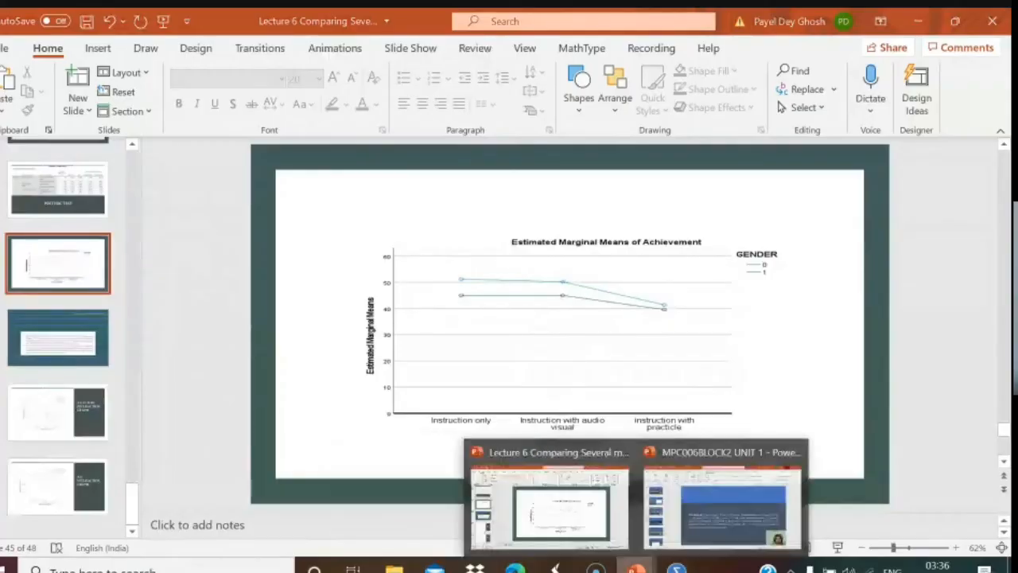
{"action": "mouse_move", "coordinate": [676, 567]}
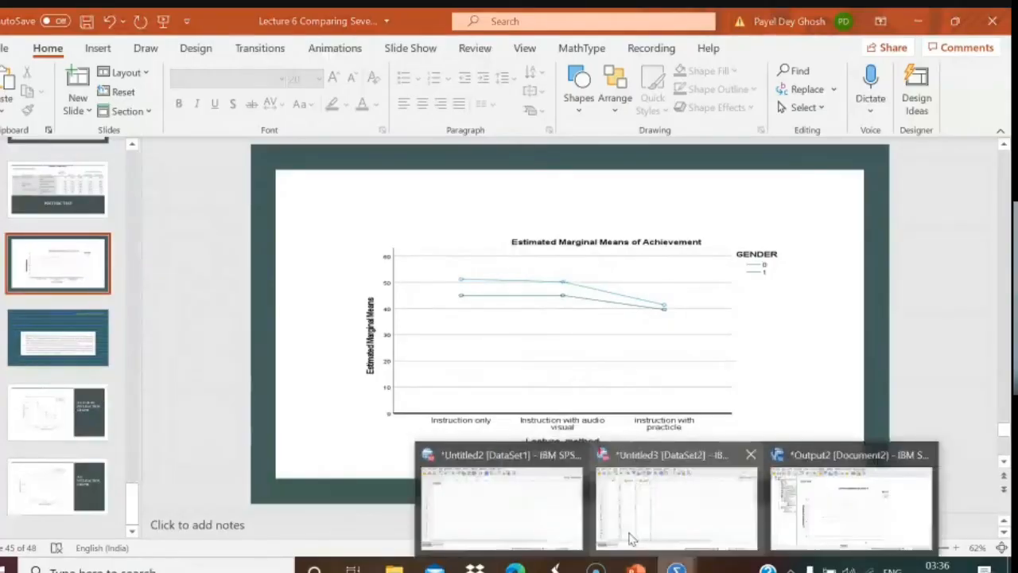
{"action": "left_click", "coordinate": [629, 532]}
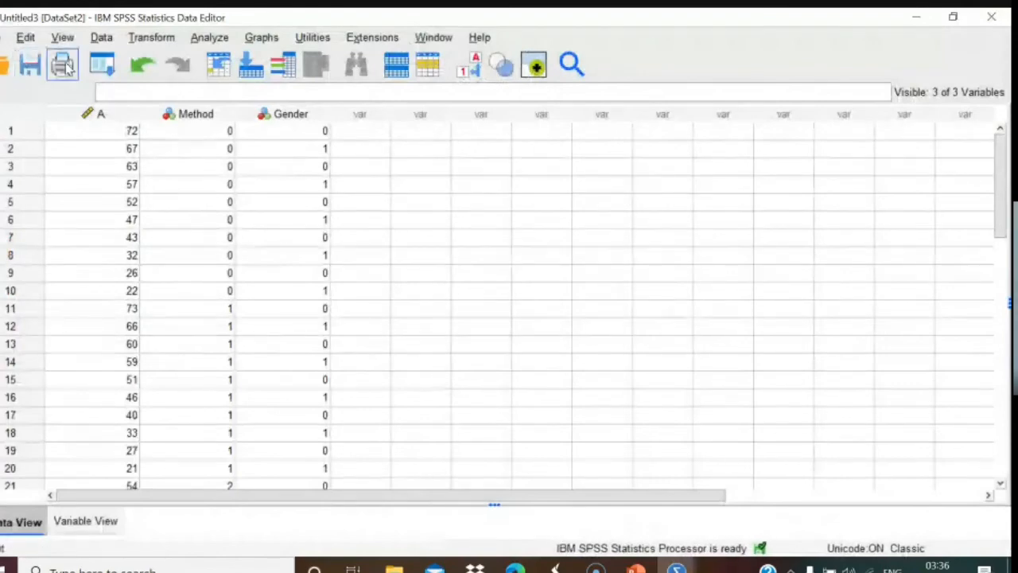
{"action": "left_click_drag", "start_coordinate": [93, 116], "coordinate": [290, 114]}
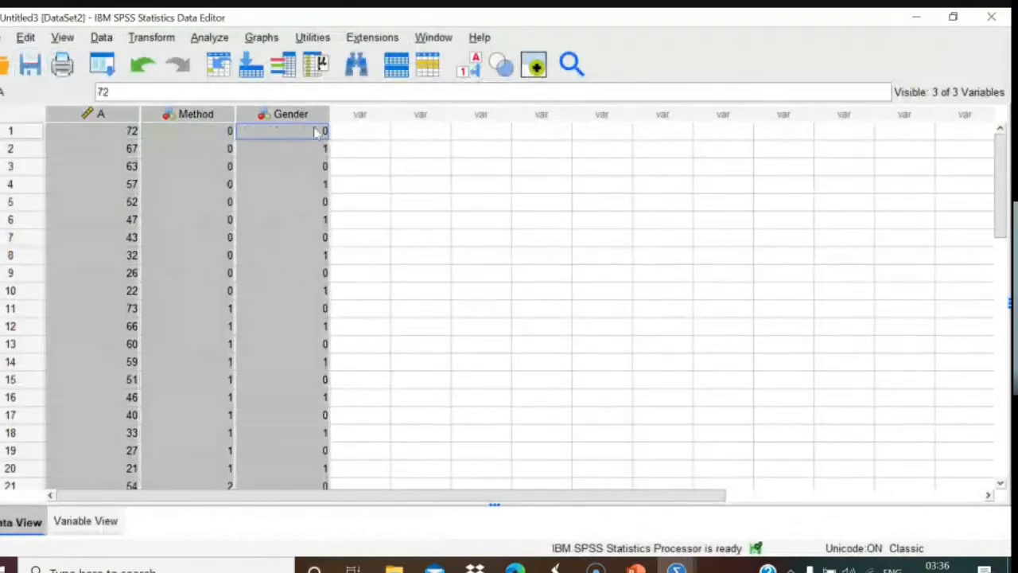
{"action": "key", "text": "Delete"}
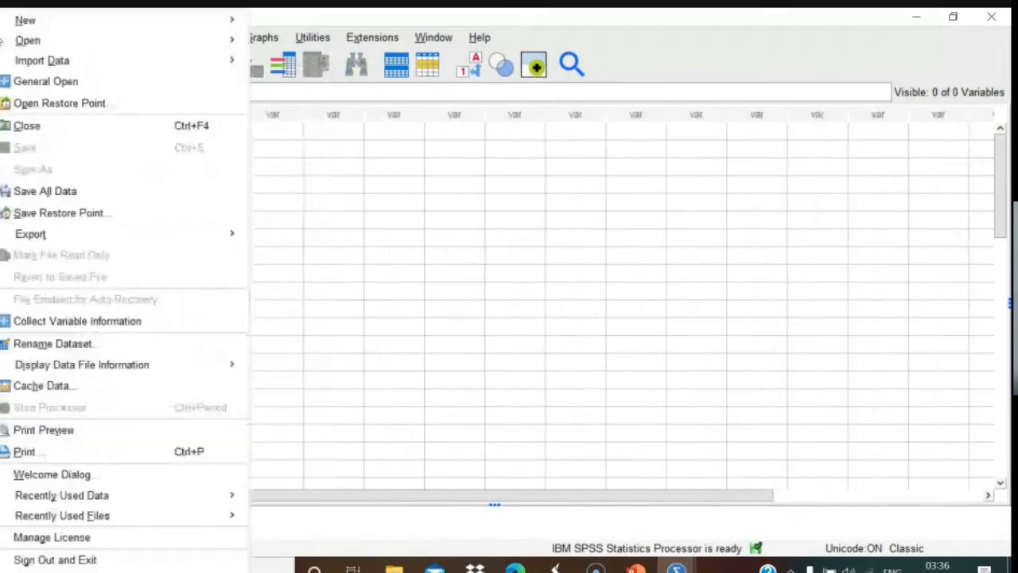
Step: Import the Excel file Achievementtest and Arithmatic test.xlsx from Sheet1 without reading variable names from the first row
{"action": "left_click", "coordinate": [6, 37]}
{"action": "mouse_move", "coordinate": [59, 71]}
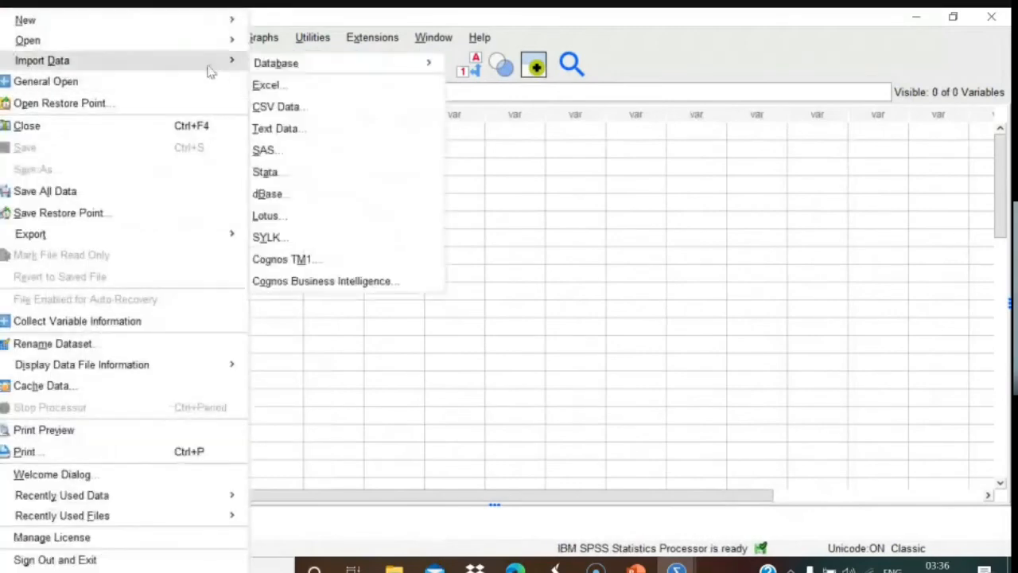
{"action": "left_click", "coordinate": [267, 87]}
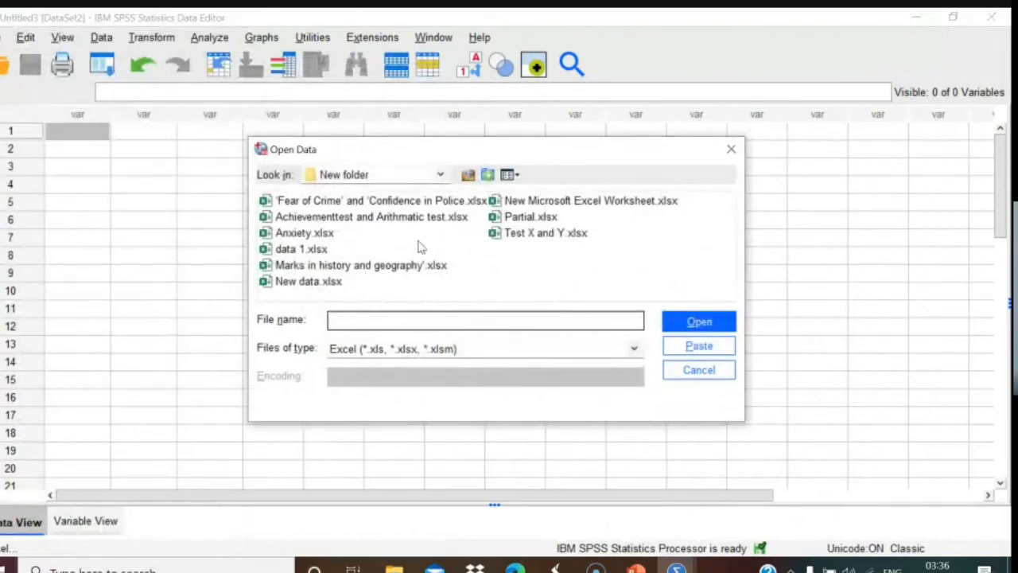
{"action": "left_click", "coordinate": [402, 223]}
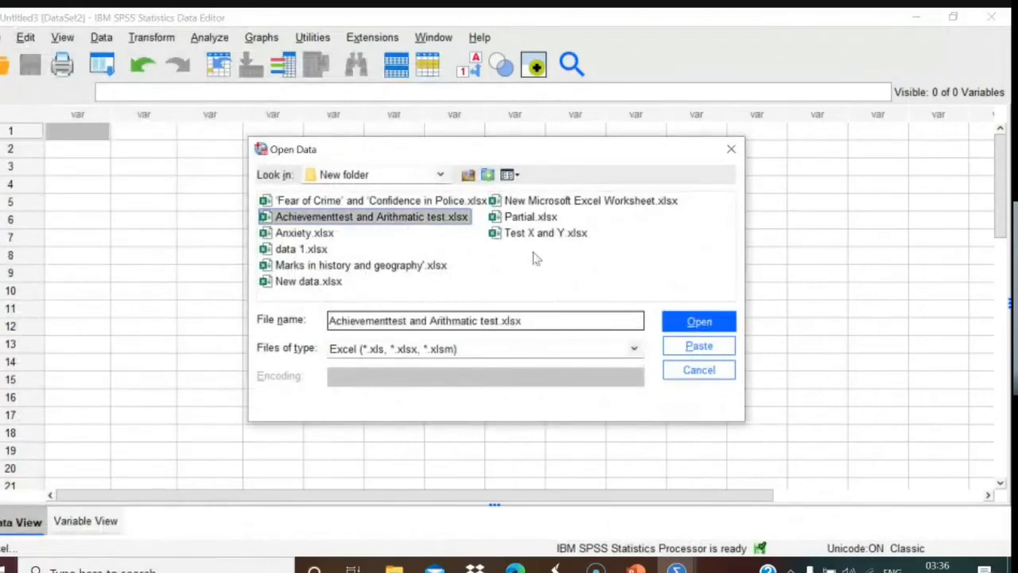
{"action": "left_click", "coordinate": [674, 326]}
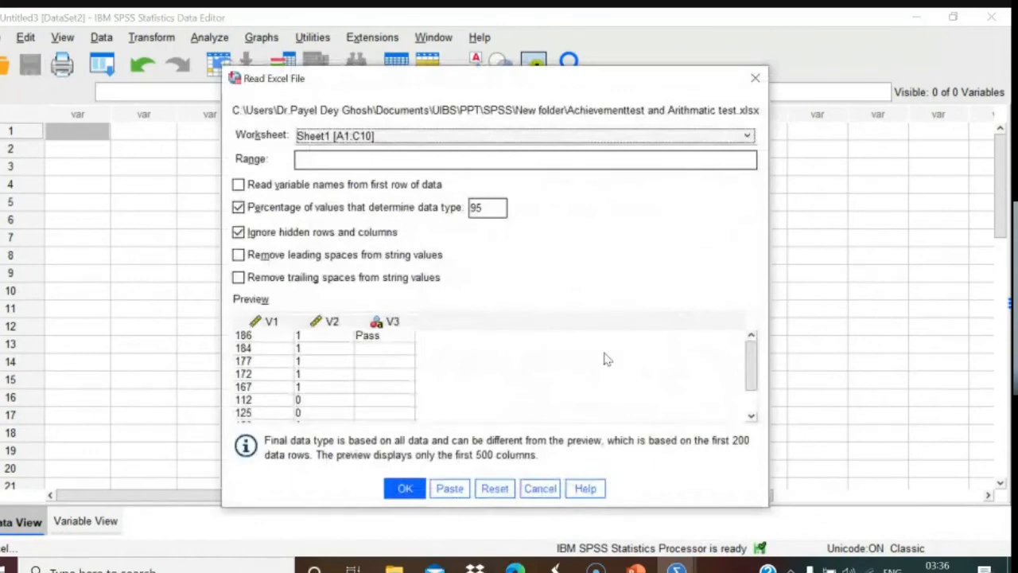
Step: Clear the Pass and Fail text entries from rows 1 and 10 of V3
{"action": "left_click", "coordinate": [253, 132]}
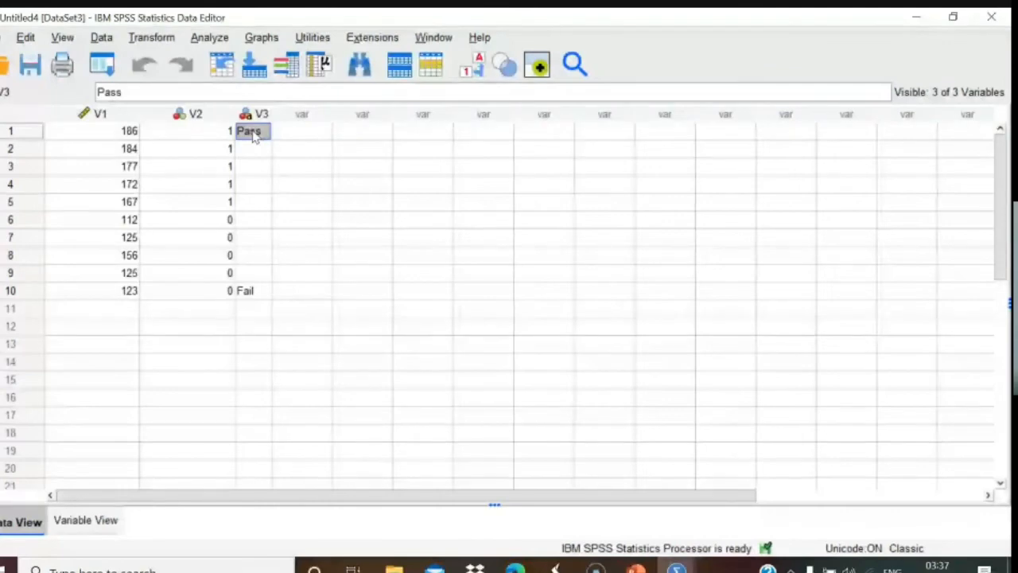
{"action": "key", "text": "Delete"}
{"action": "left_click", "coordinate": [250, 290]}
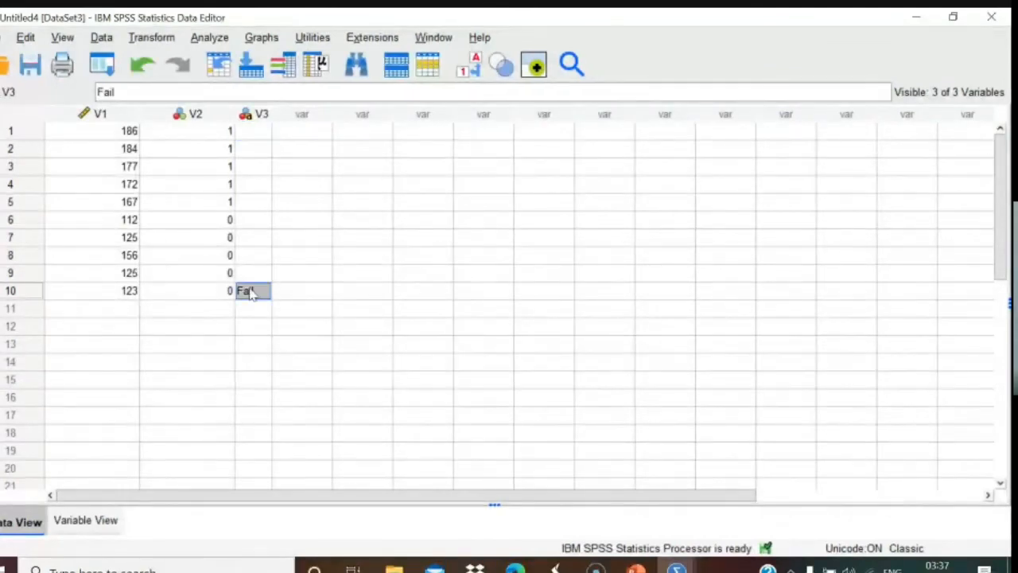
{"action": "key", "text": "Delete"}
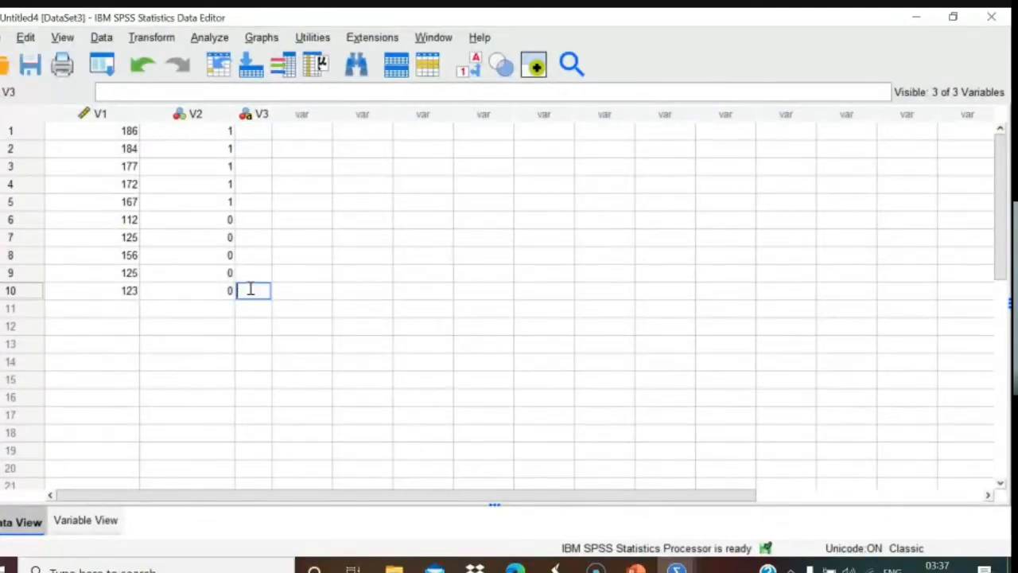
{"action": "left_click", "coordinate": [116, 310]}
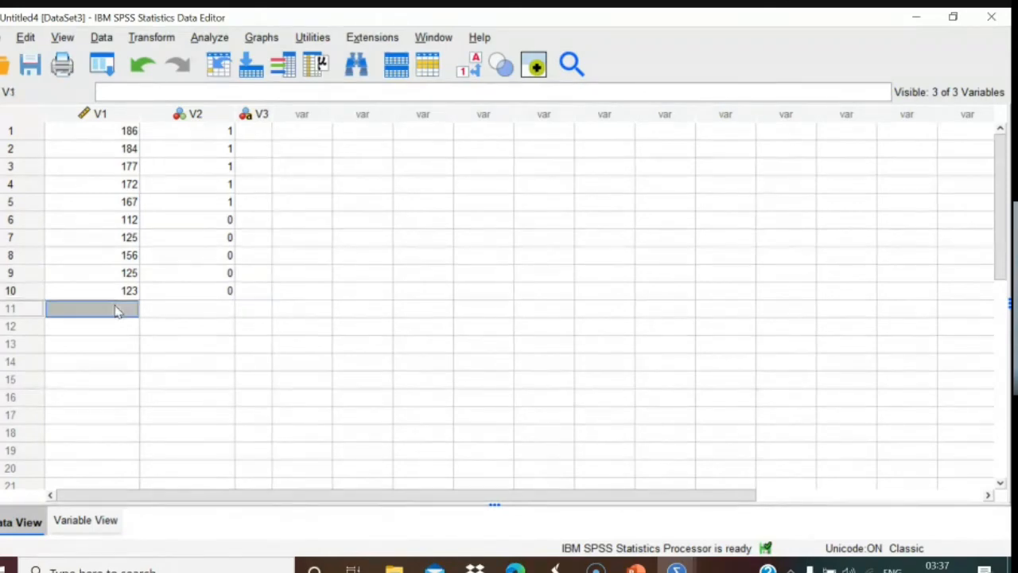
Step: Enter 111, 112, 113, 114 and 115 as V1 values in rows 11 to 15
{"action": "type", "text": "111"}
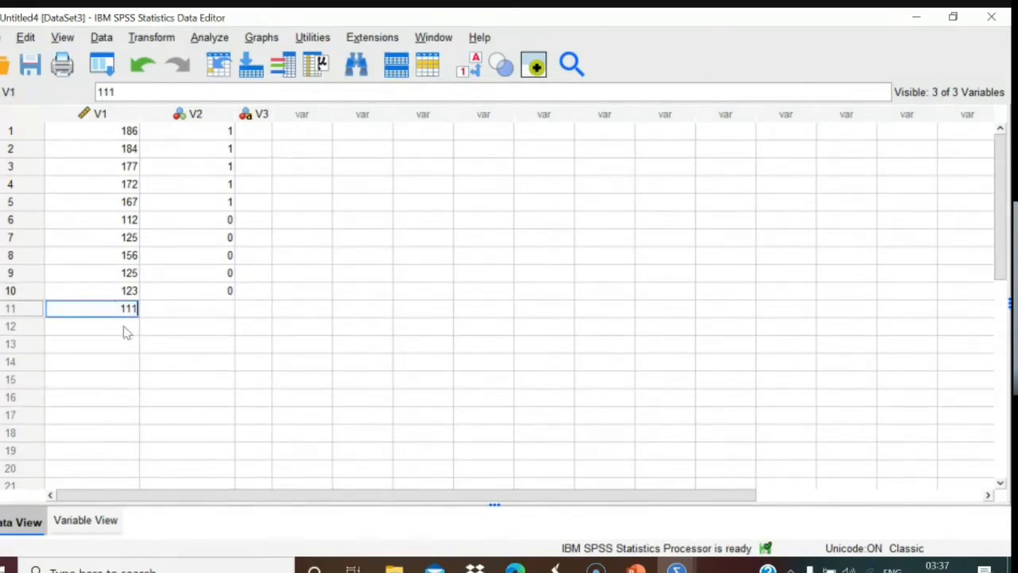
{"action": "left_click", "coordinate": [126, 332]}
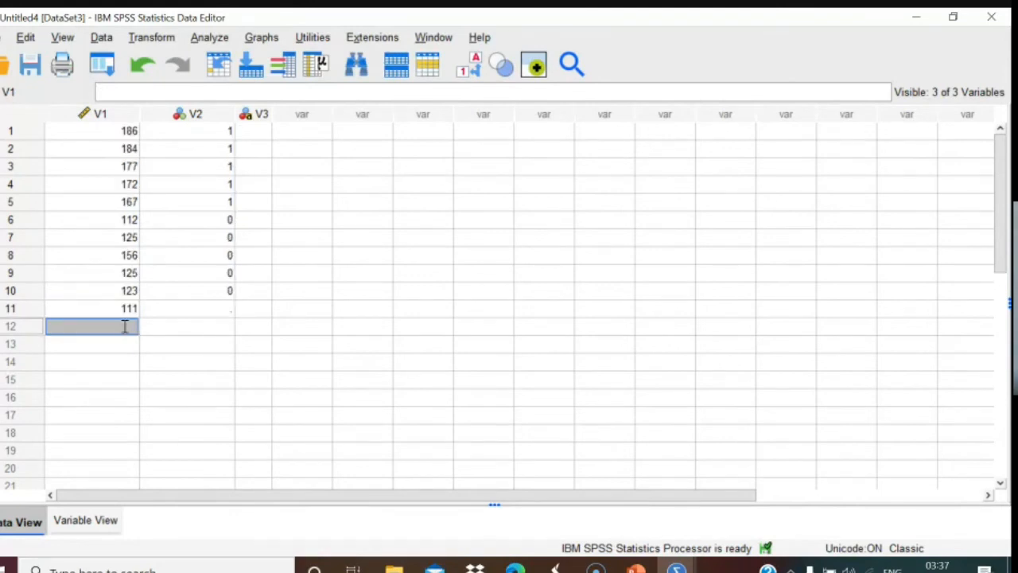
{"action": "type", "text": "112"}
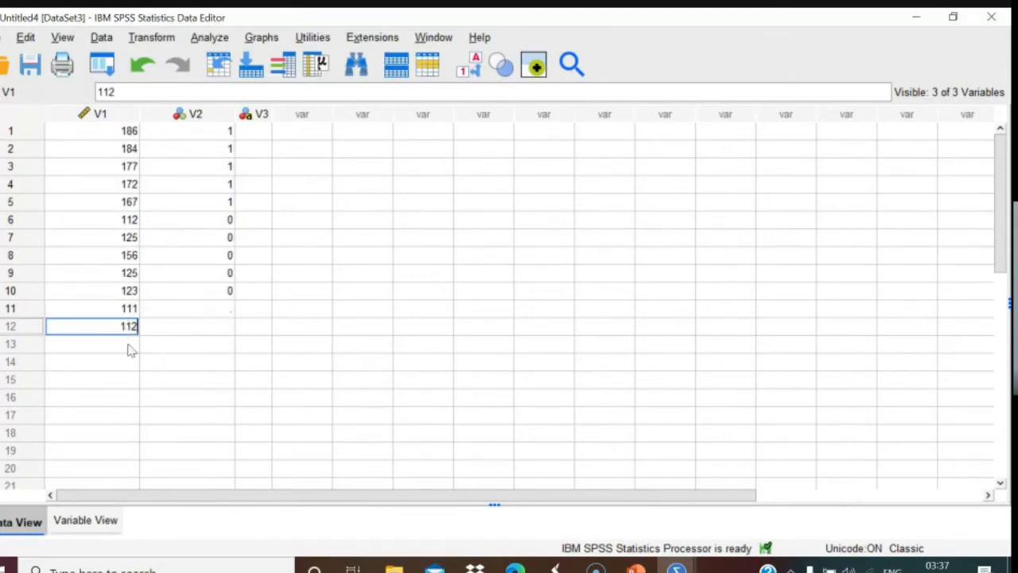
{"action": "left_click", "coordinate": [128, 344]}
{"action": "type", "text": "113"}
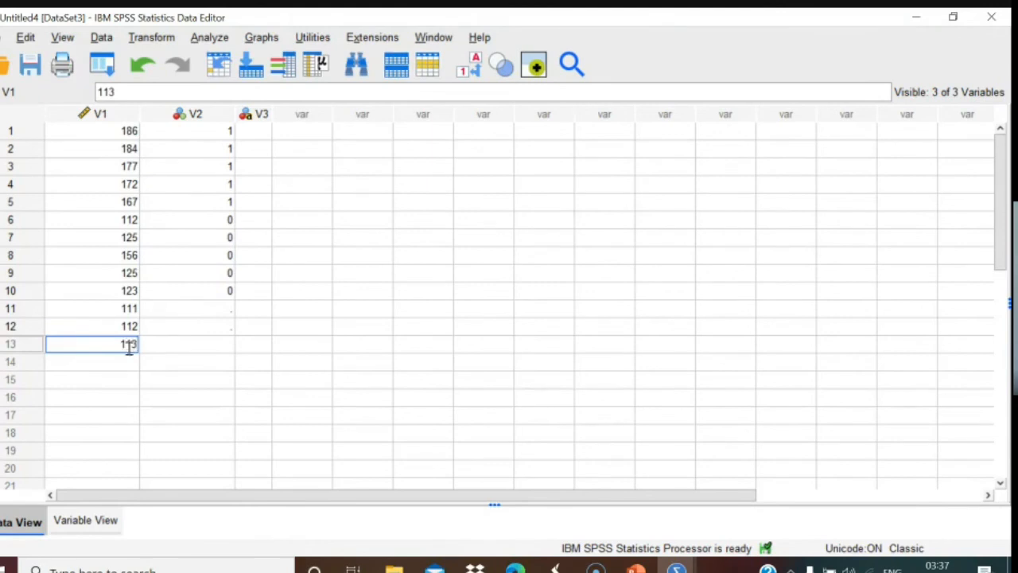
{"action": "left_click", "coordinate": [129, 362]}
{"action": "type", "text": "114"}
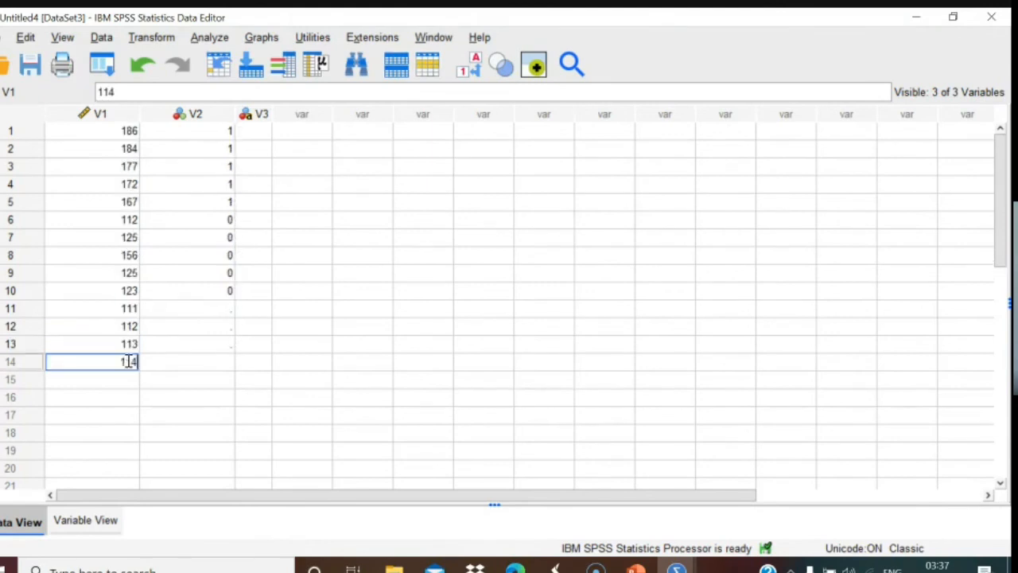
{"action": "left_click", "coordinate": [129, 383]}
{"action": "type", "text": "115"}
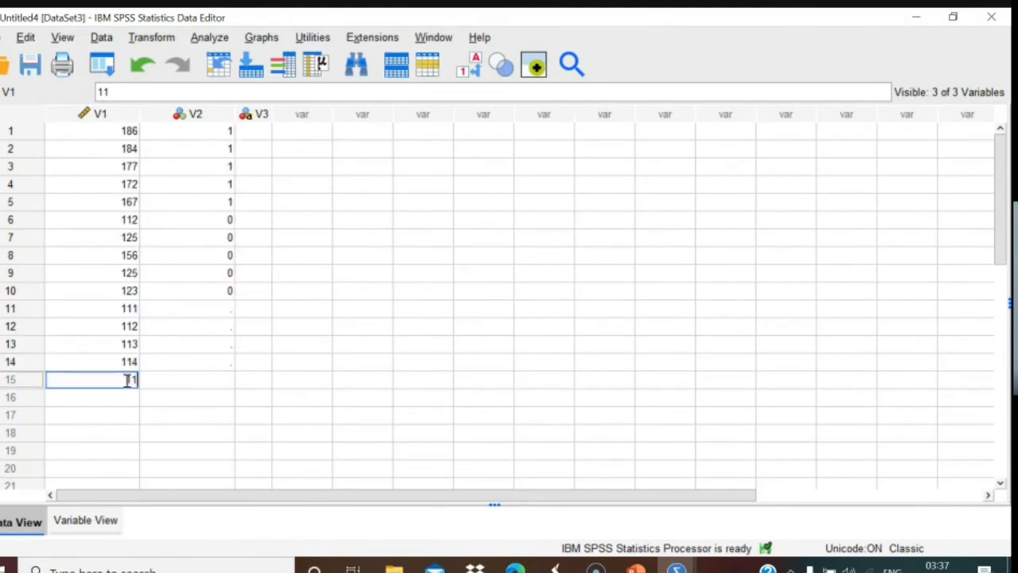
Step: Enter 2 as the V2 value in each of rows 11 to 15
{"action": "left_click", "coordinate": [223, 312]}
{"action": "type", "text": "2"}
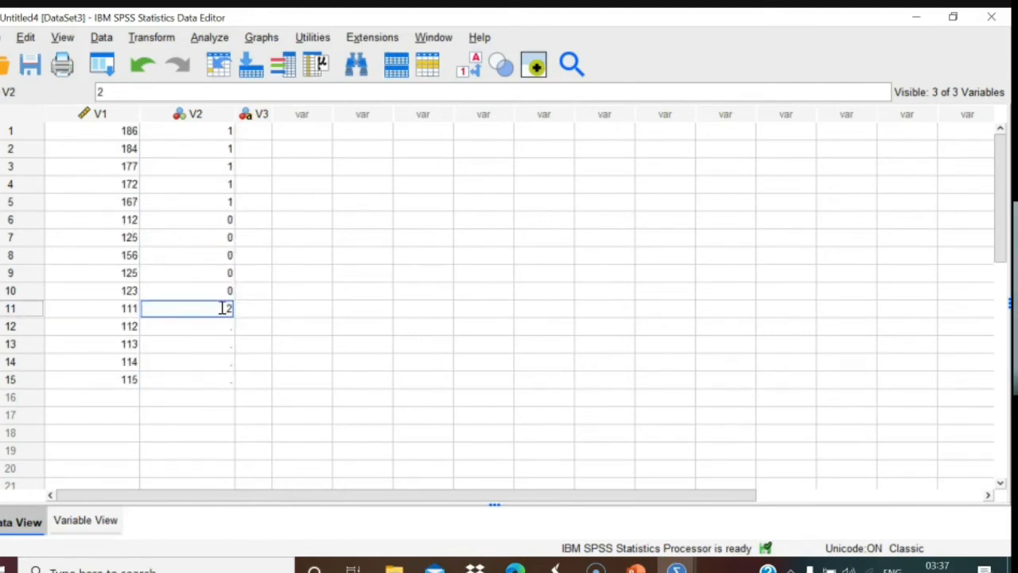
{"action": "left_click", "coordinate": [224, 330]}
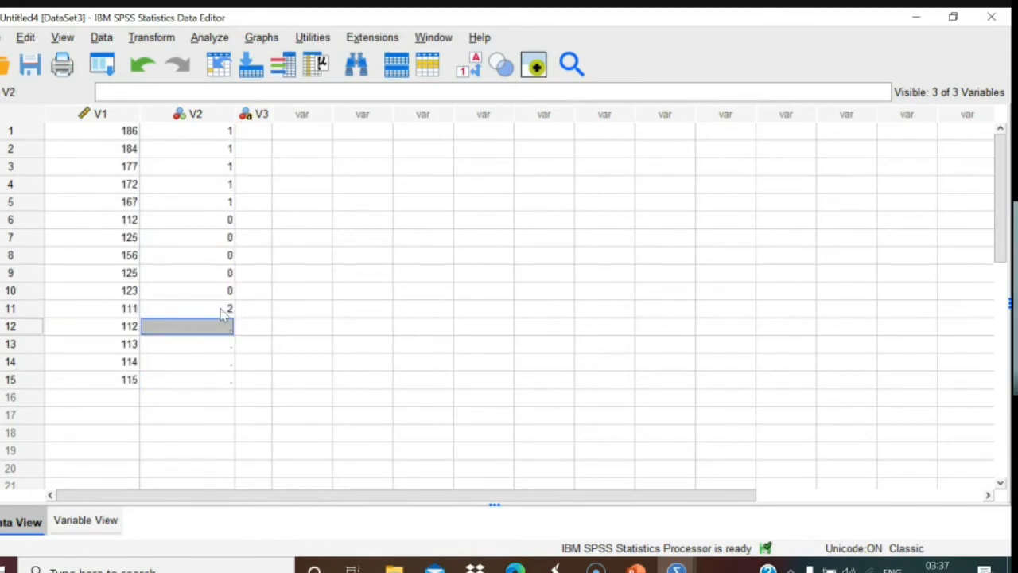
{"action": "double_click", "coordinate": [223, 310]}
{"action": "left_click", "coordinate": [223, 333]}
{"action": "type", "text": "2"}
{"action": "left_click", "coordinate": [225, 344]}
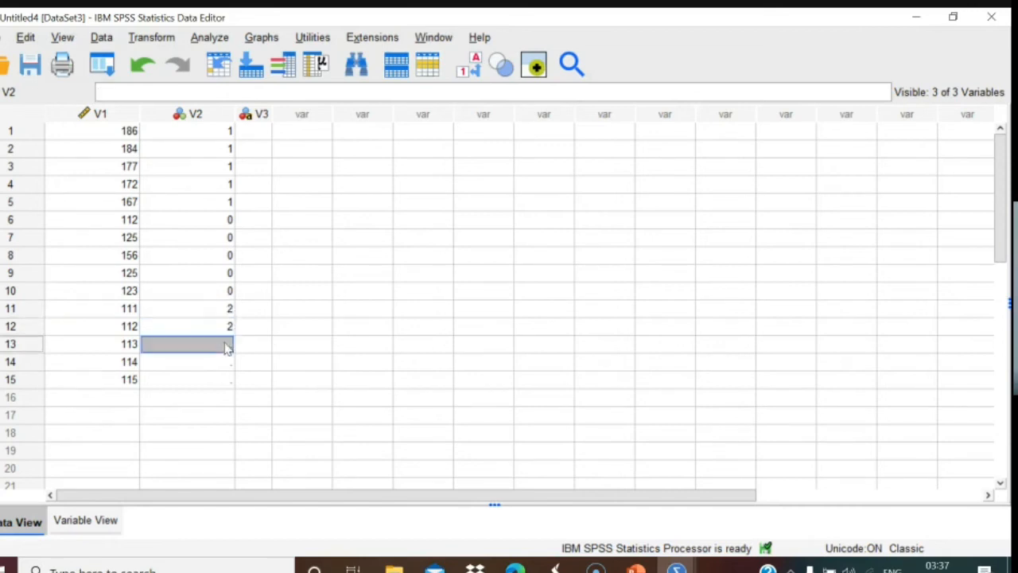
{"action": "type", "text": "2"}
{"action": "left_click", "coordinate": [227, 364]}
{"action": "type", "text": "2"}
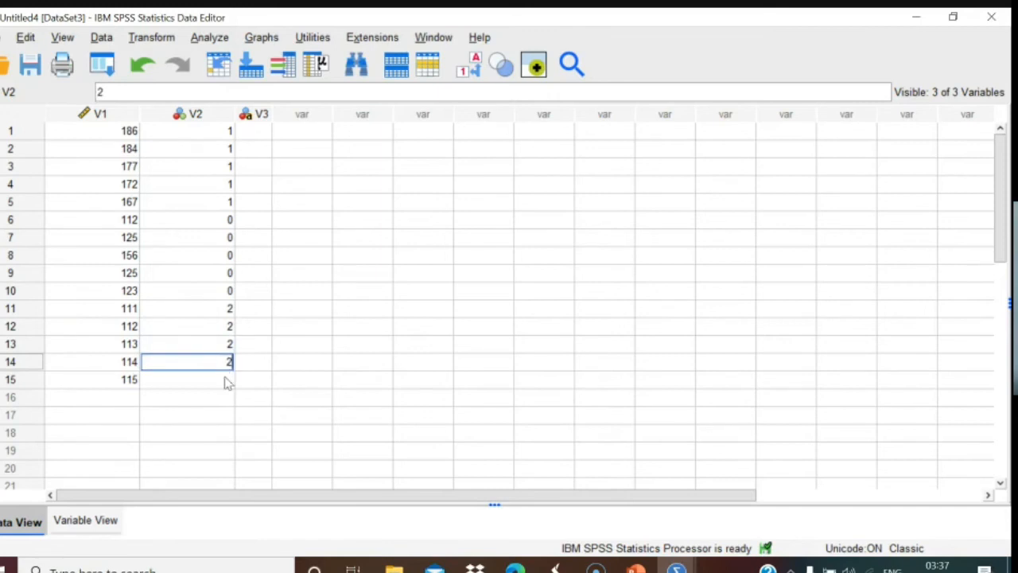
{"action": "left_click", "coordinate": [226, 382]}
{"action": "type", "text": "2"}
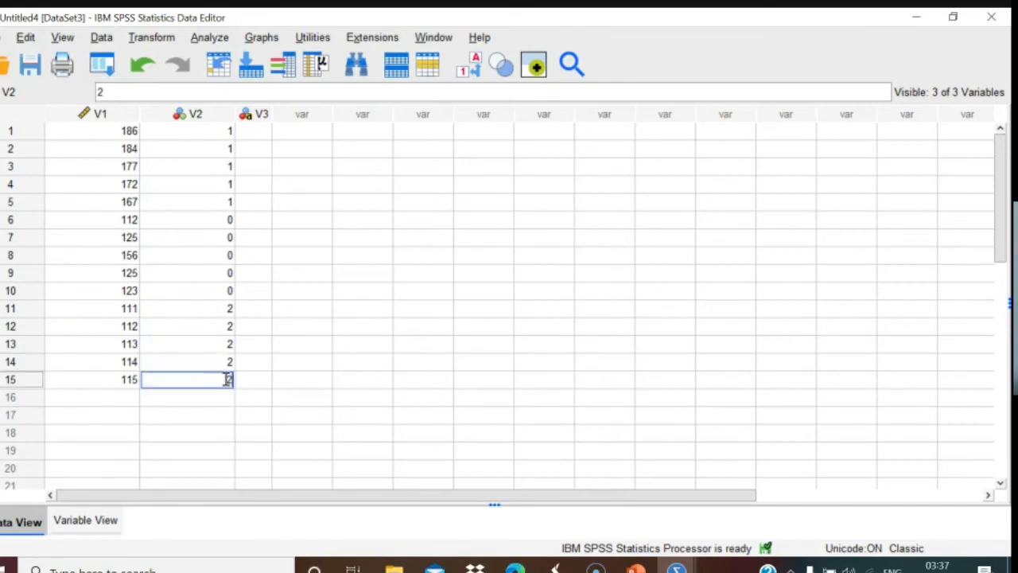
{"action": "left_click", "coordinate": [290, 386]}
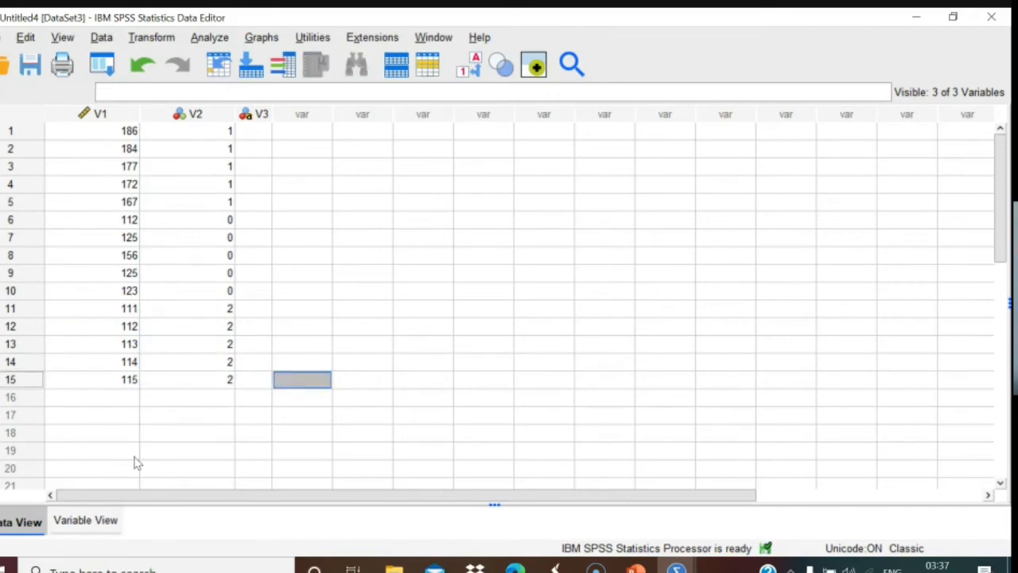
Step: Delete the empty V3 variable from the dataset
{"action": "left_click", "coordinate": [105, 520]}
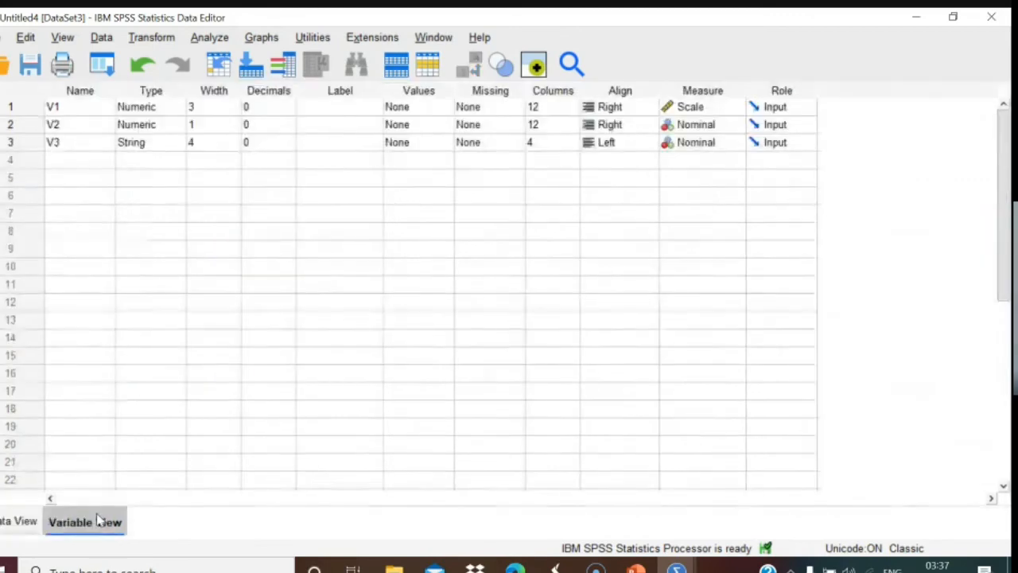
{"action": "left_click", "coordinate": [60, 106]}
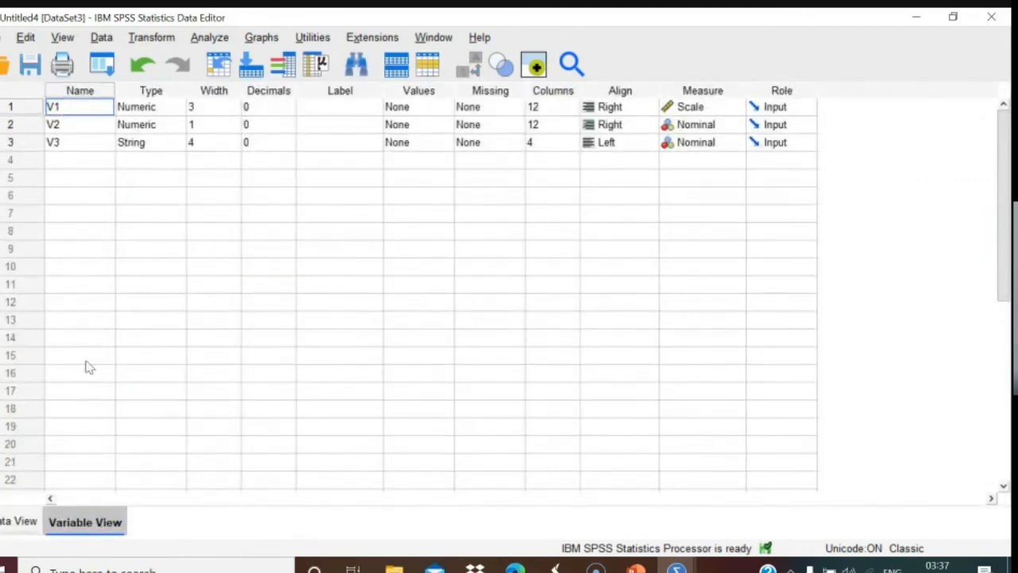
{"action": "left_click", "coordinate": [18, 521]}
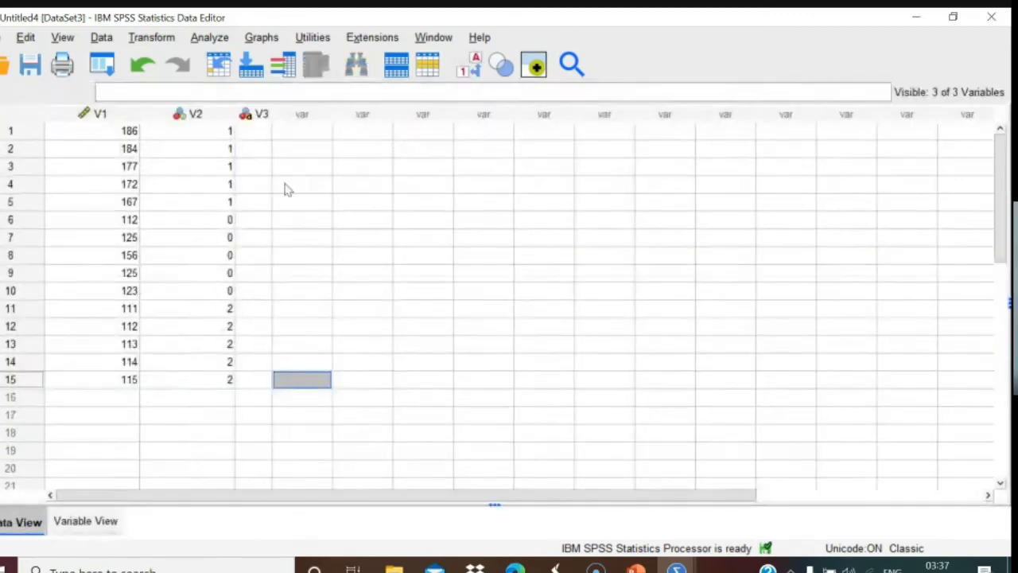
{"action": "left_click", "coordinate": [257, 115]}
{"action": "right_click", "coordinate": [256, 115]}
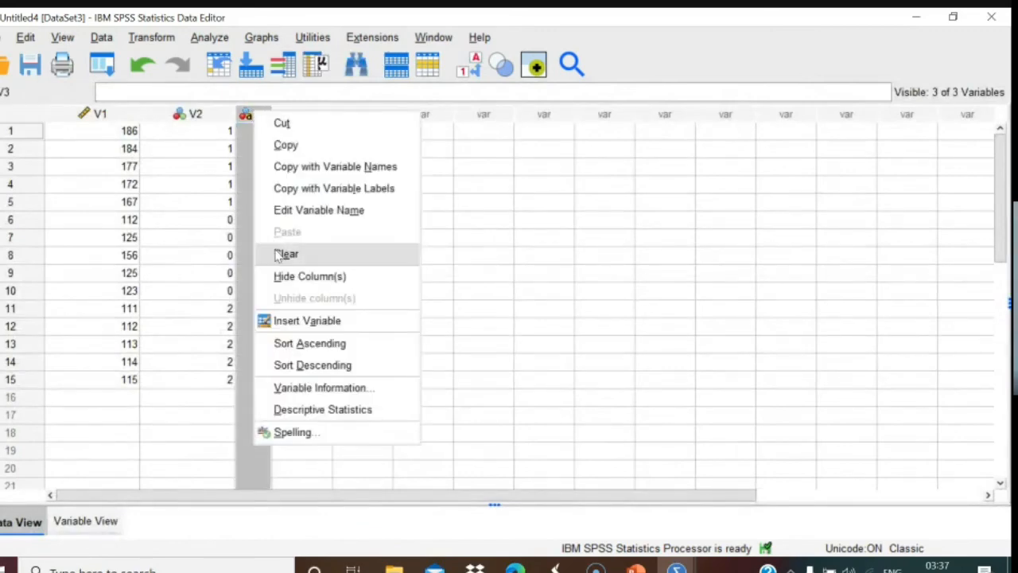
{"action": "left_click", "coordinate": [277, 254]}
Step: Rename variable V1 as A and V2 as Group, and open the value labels of Group
{"action": "left_click", "coordinate": [86, 524]}
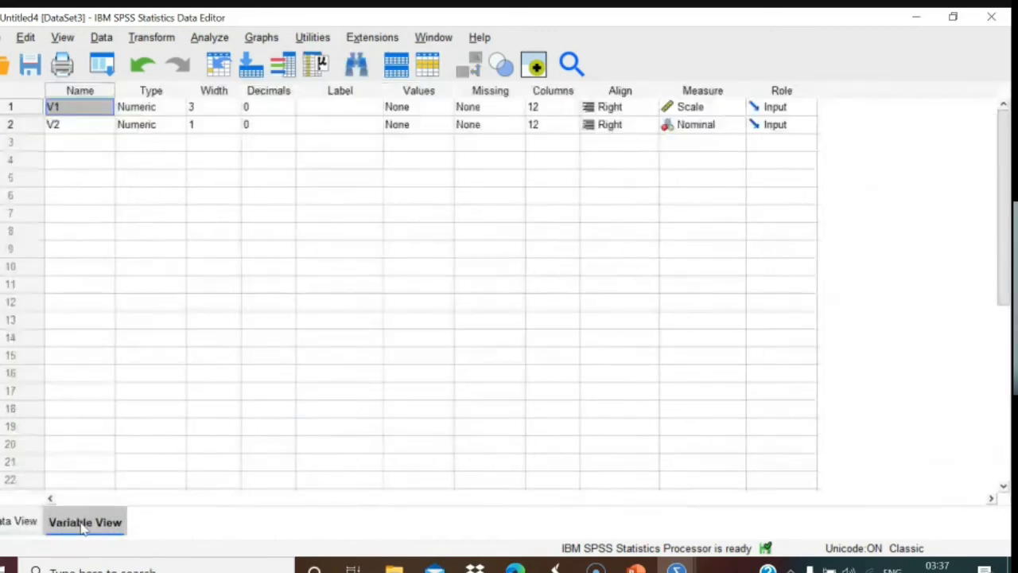
{"action": "double_click", "coordinate": [78, 110]}
{"action": "key", "text": "BackSpace"}
{"action": "key", "text": "BackSpace"}
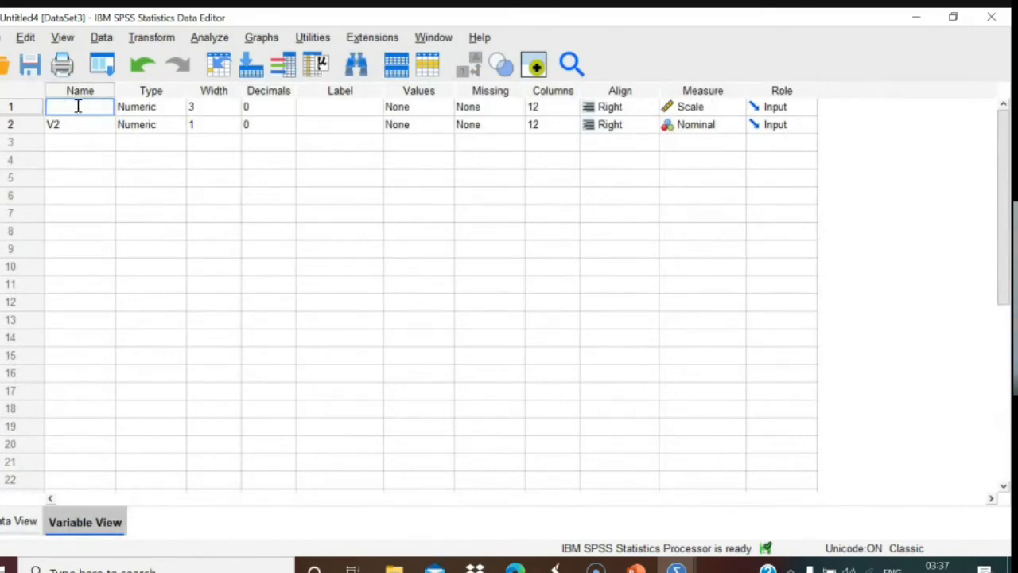
{"action": "type", "text": "A"}
{"action": "double_click", "coordinate": [79, 124]}
{"action": "key", "text": "BackSpace"}
{"action": "key", "text": "BackSpace"}
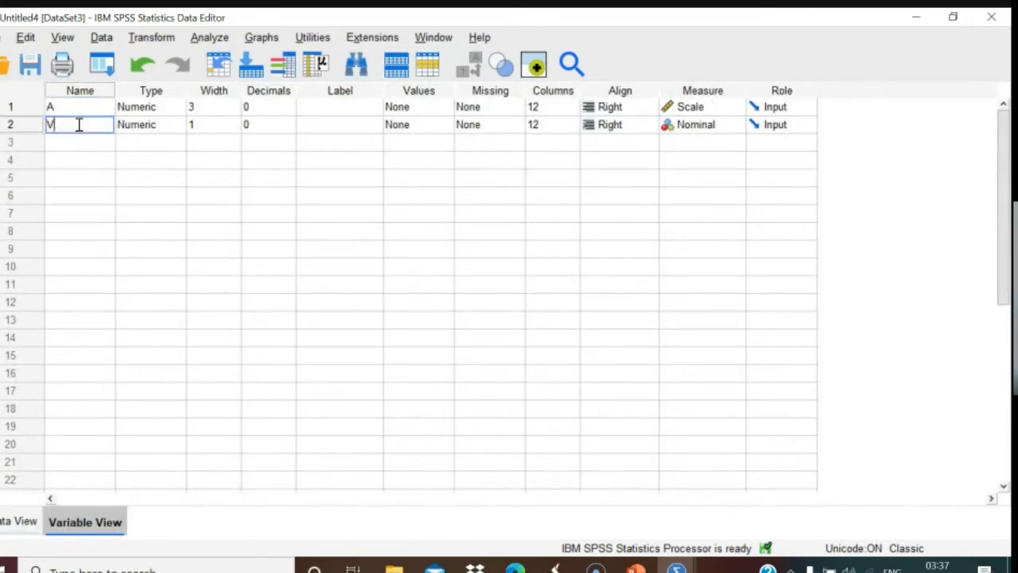
{"action": "type", "text": "Group"}
{"action": "left_click", "coordinate": [413, 127]}
{"action": "left_click", "coordinate": [443, 127]}
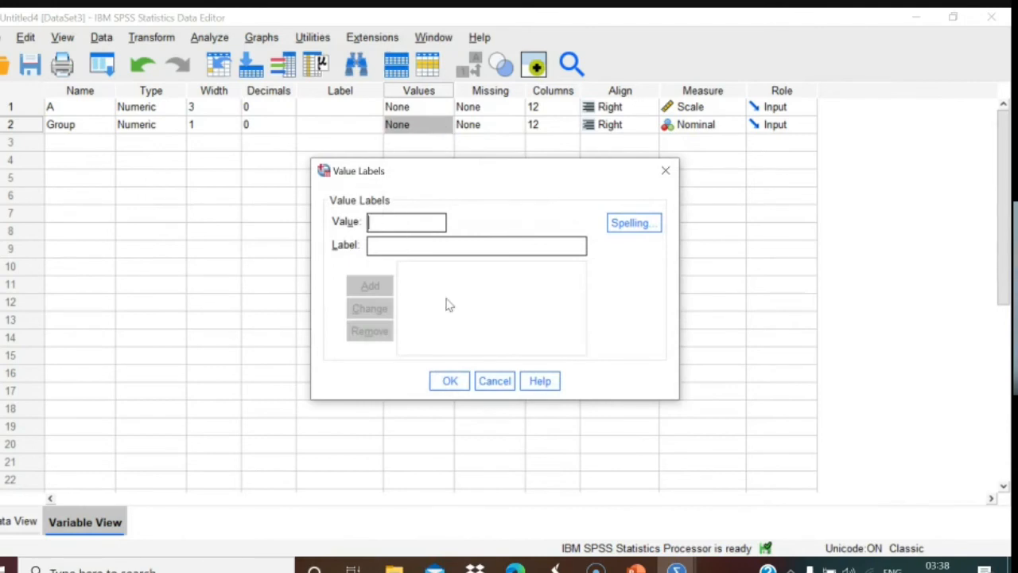
{"action": "type", "text": "0"}
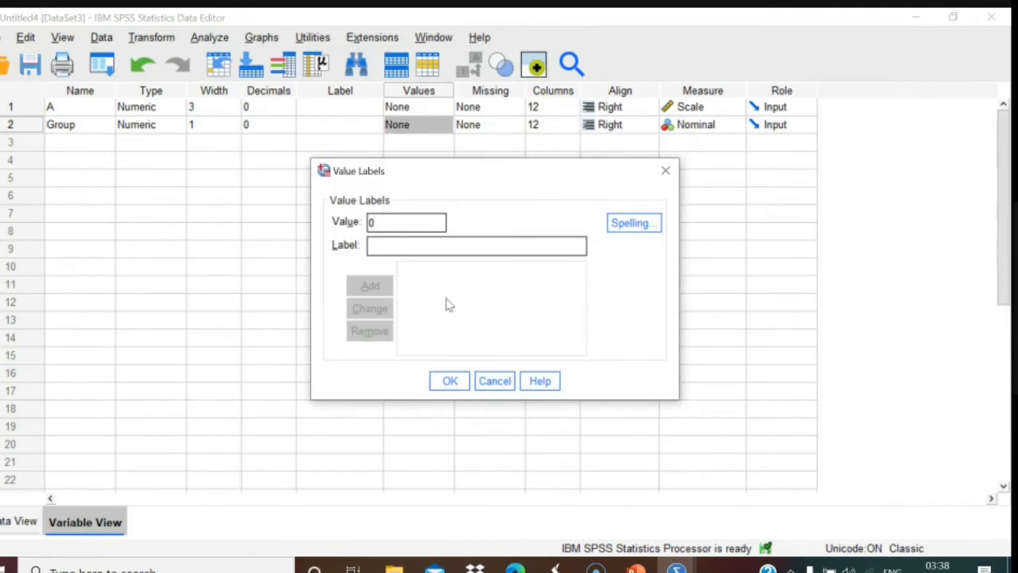
{"action": "left_click", "coordinate": [405, 252]}
{"action": "type", "text": "1"}
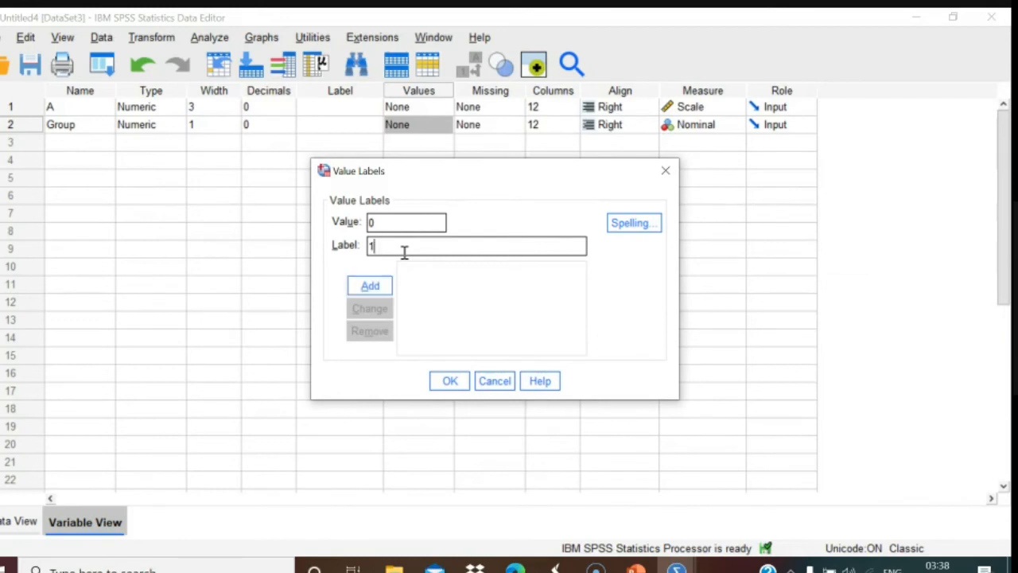
{"action": "left_click", "coordinate": [370, 288]}
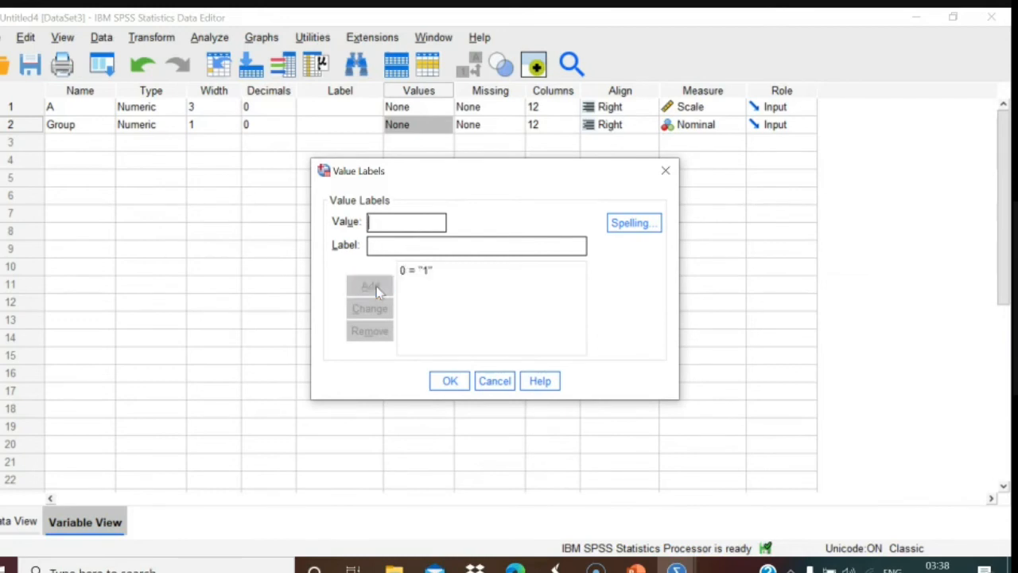
{"action": "left_click", "coordinate": [410, 272]}
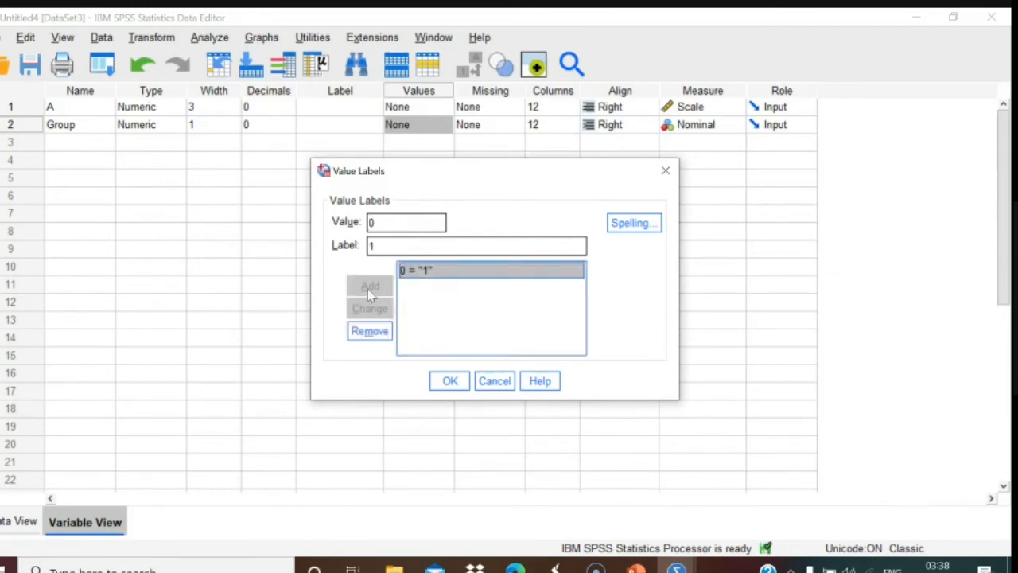
{"action": "left_click", "coordinate": [369, 331]}
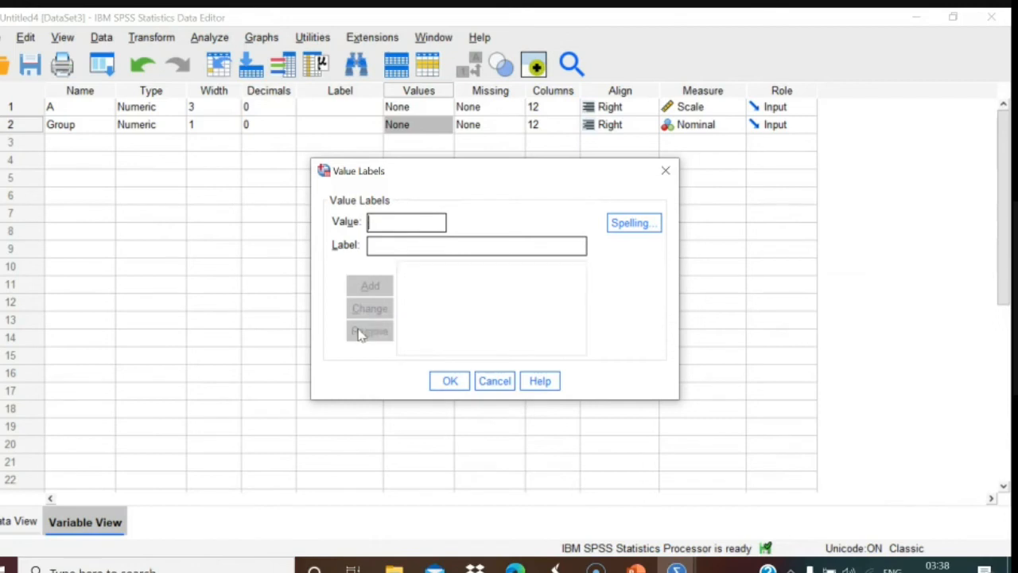
Step: Define the value labels of Group as 0 = R, 1 = S and 2 = T
{"action": "left_click", "coordinate": [389, 245]}
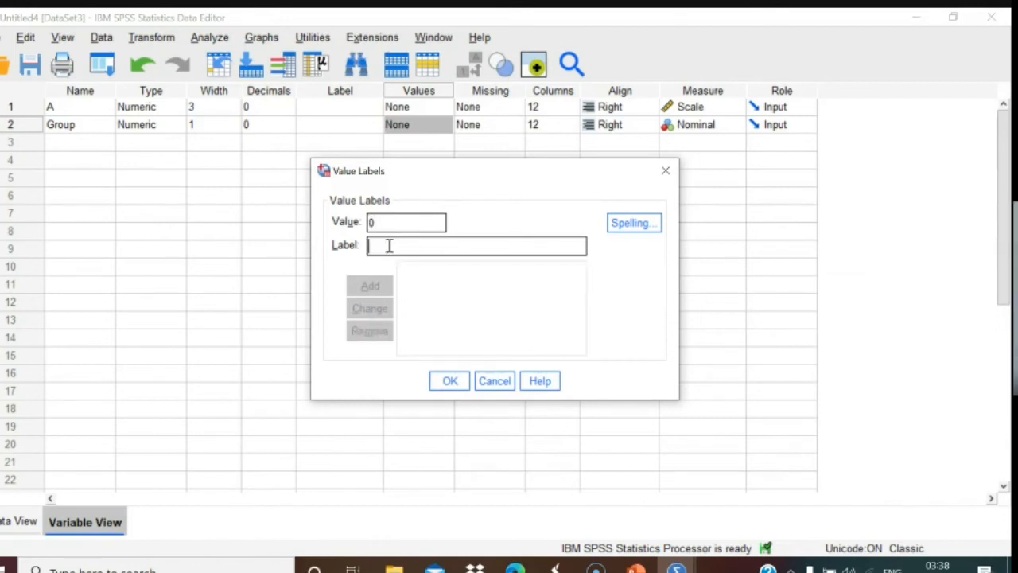
{"action": "type", "text": "R"}
{"action": "left_click", "coordinate": [369, 287]}
{"action": "left_click", "coordinate": [383, 249]}
{"action": "type", "text": "S"}
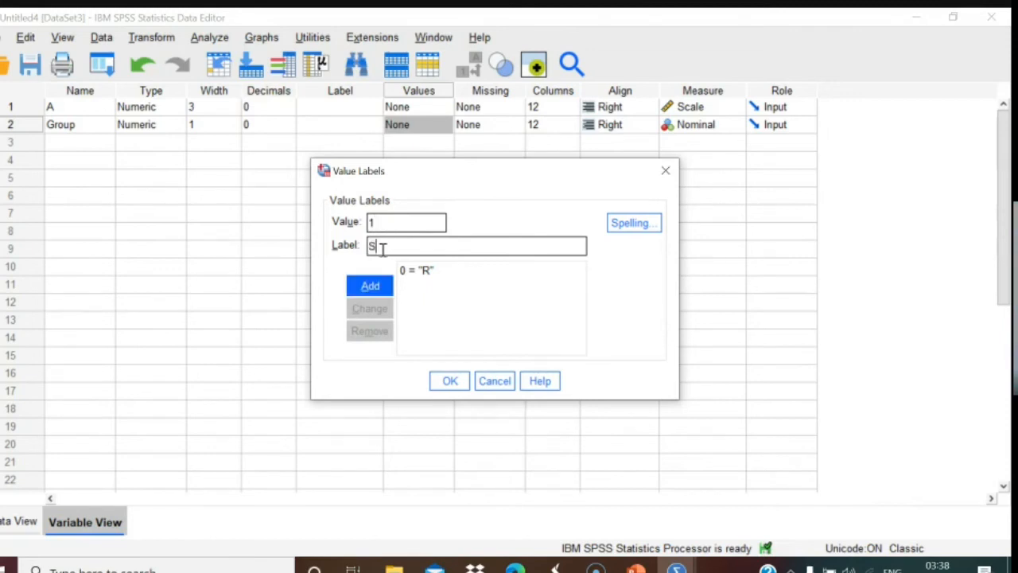
{"action": "left_click", "coordinate": [368, 286]}
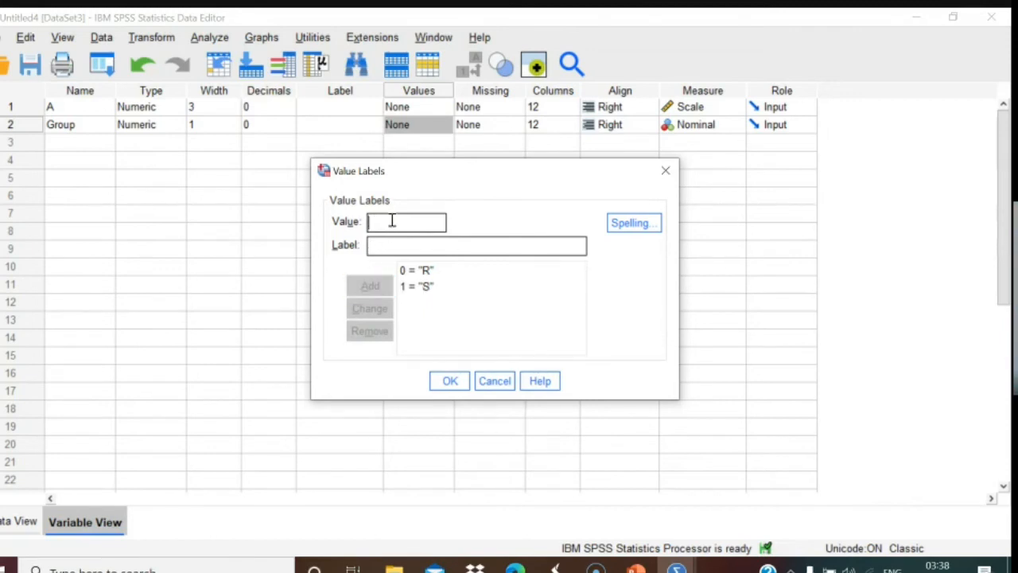
{"action": "left_click", "coordinate": [389, 249]}
{"action": "type", "text": "T"}
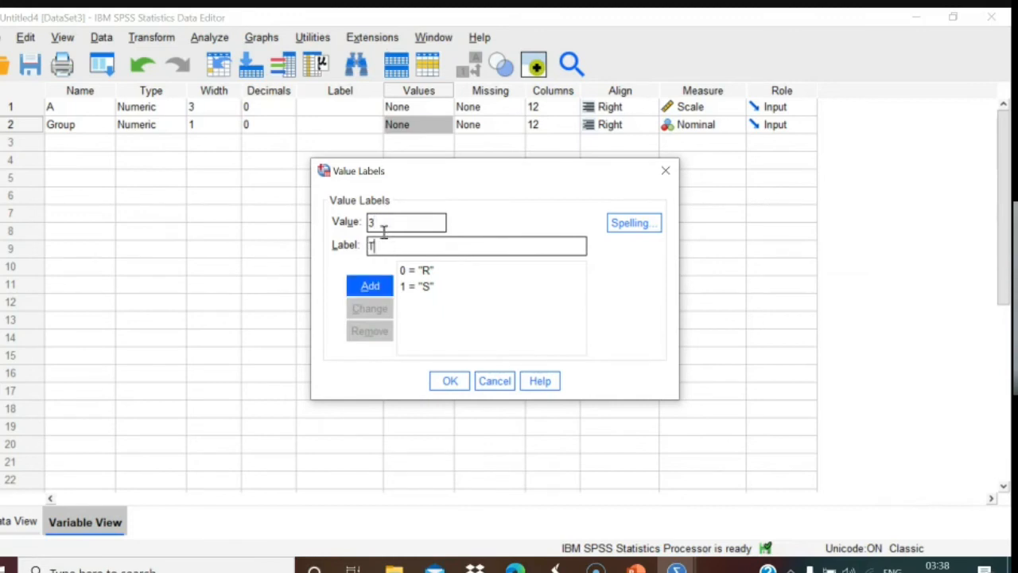
{"action": "left_click", "coordinate": [385, 223]}
{"action": "key", "text": "BackSpace"}
{"action": "type", "text": "2"}
{"action": "left_click", "coordinate": [372, 287]}
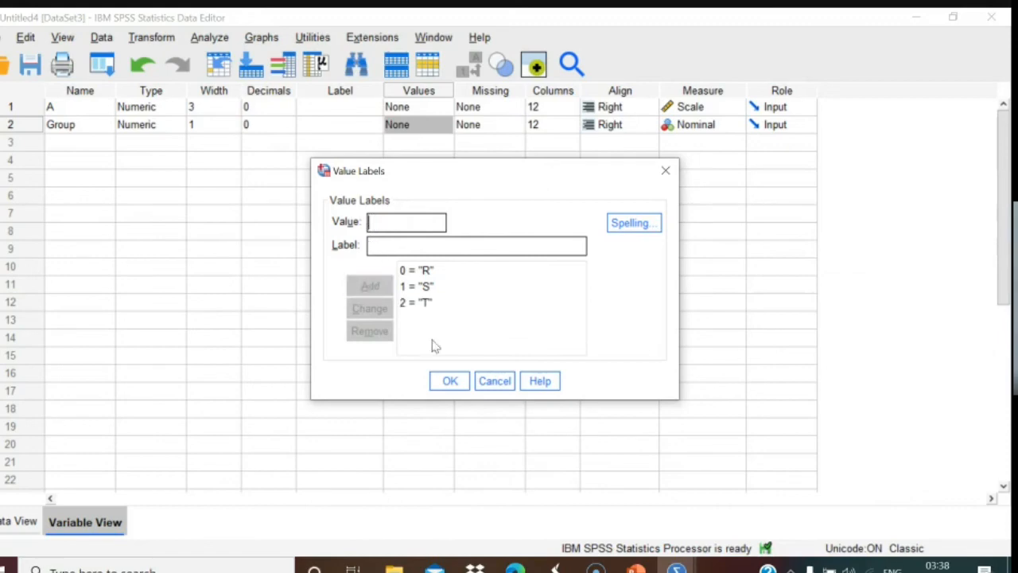
{"action": "left_click", "coordinate": [450, 380]}
Step: Start an Explore analysis on the dataset with A in the dependent list
{"action": "left_click", "coordinate": [19, 522]}
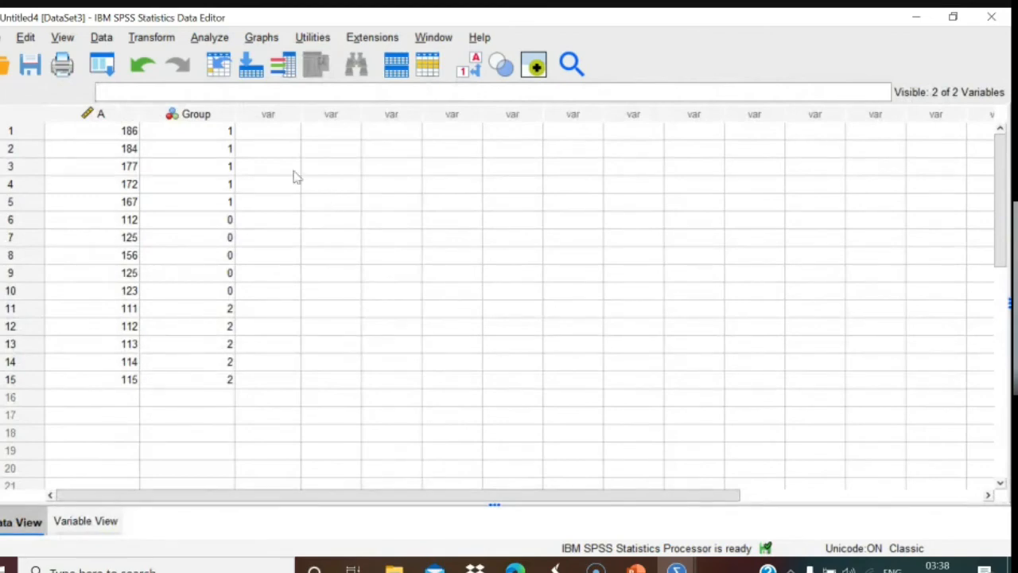
{"action": "left_click", "coordinate": [211, 39]}
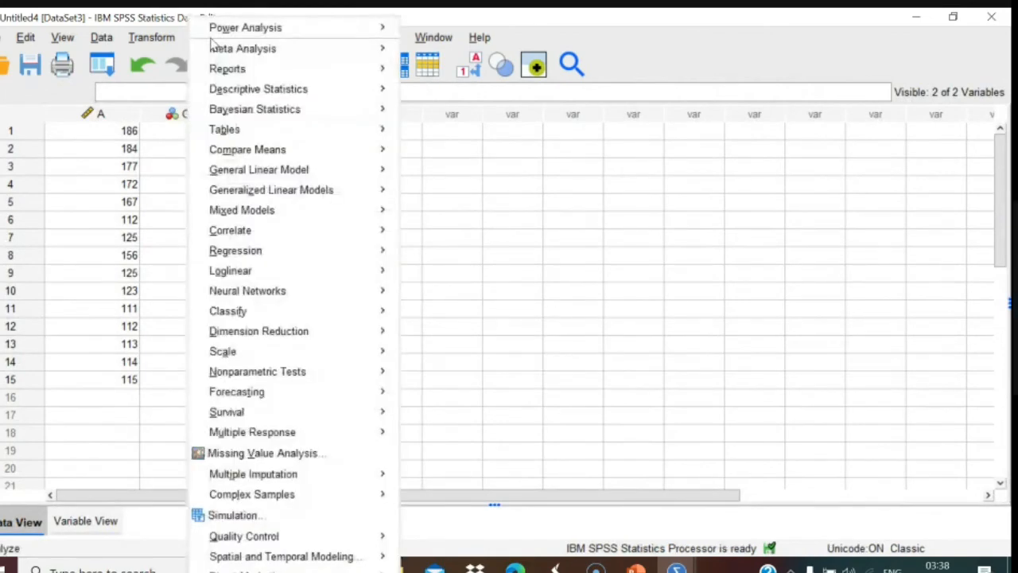
{"action": "mouse_move", "coordinate": [270, 151]}
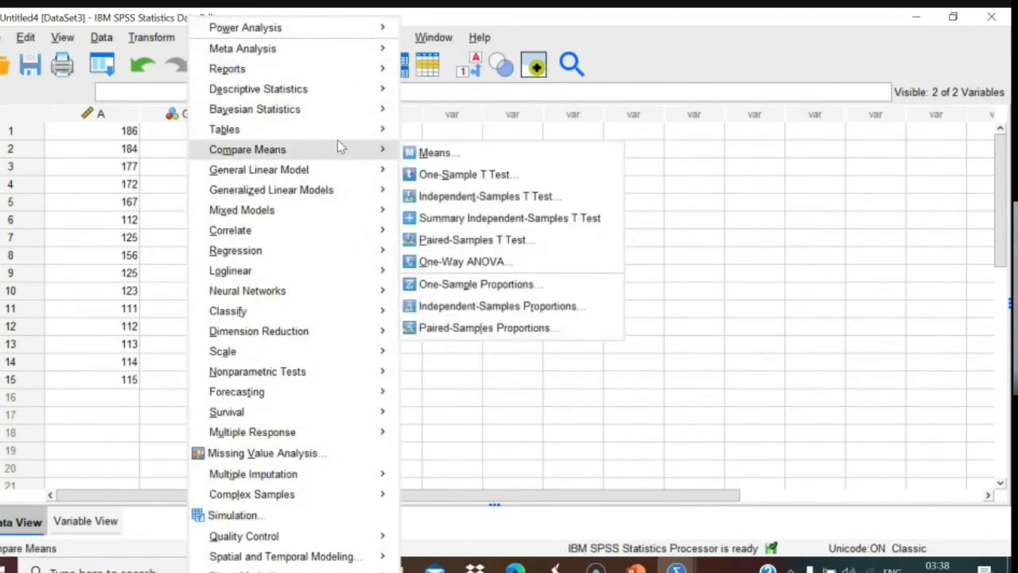
{"action": "mouse_move", "coordinate": [322, 90]}
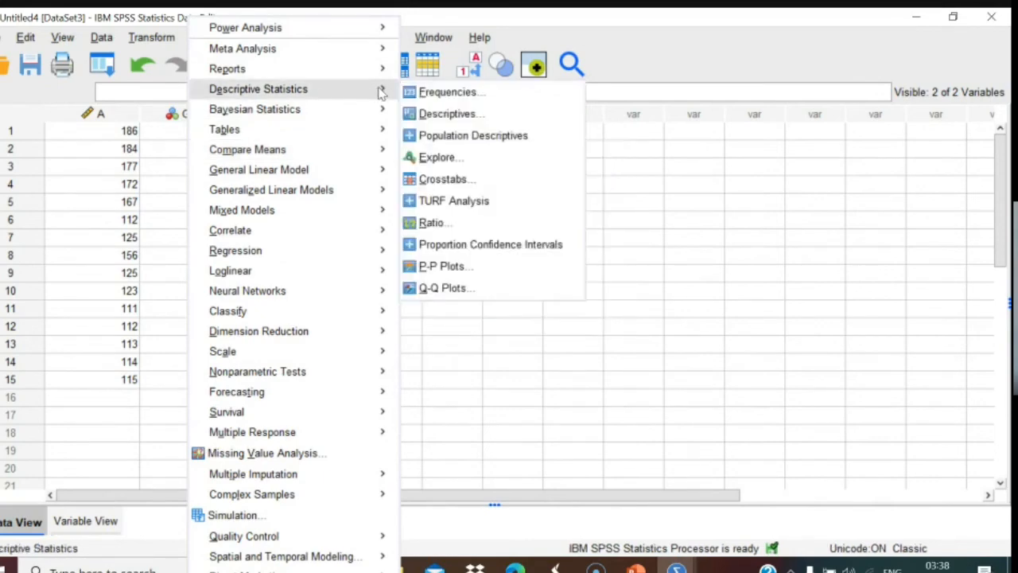
{"action": "left_click", "coordinate": [436, 158]}
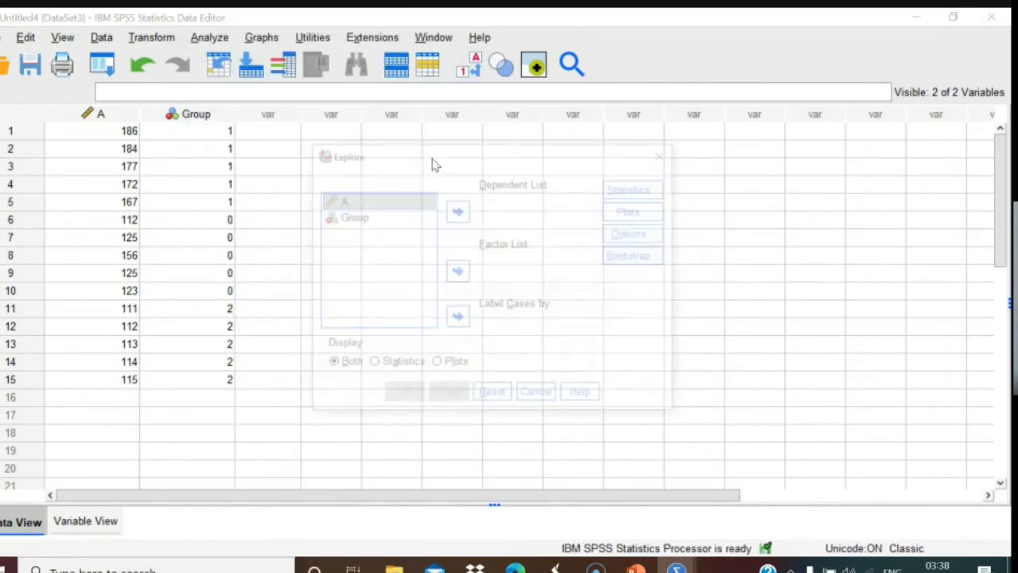
{"action": "left_click", "coordinate": [458, 213]}
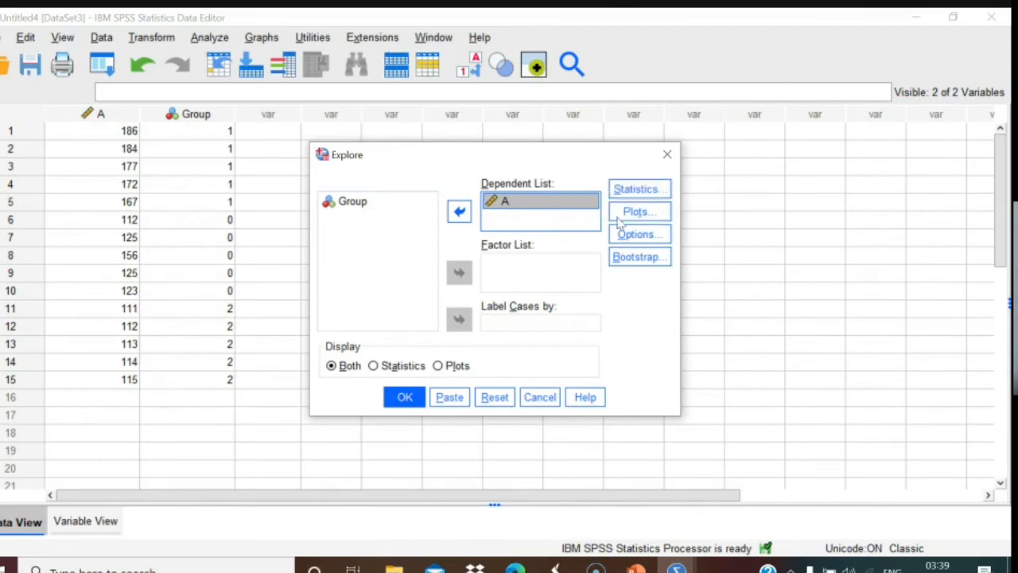
Step: Include normality plots with tests, run the Explore analysis, and view the Tests of Normality table for A
{"action": "left_click", "coordinate": [644, 213]}
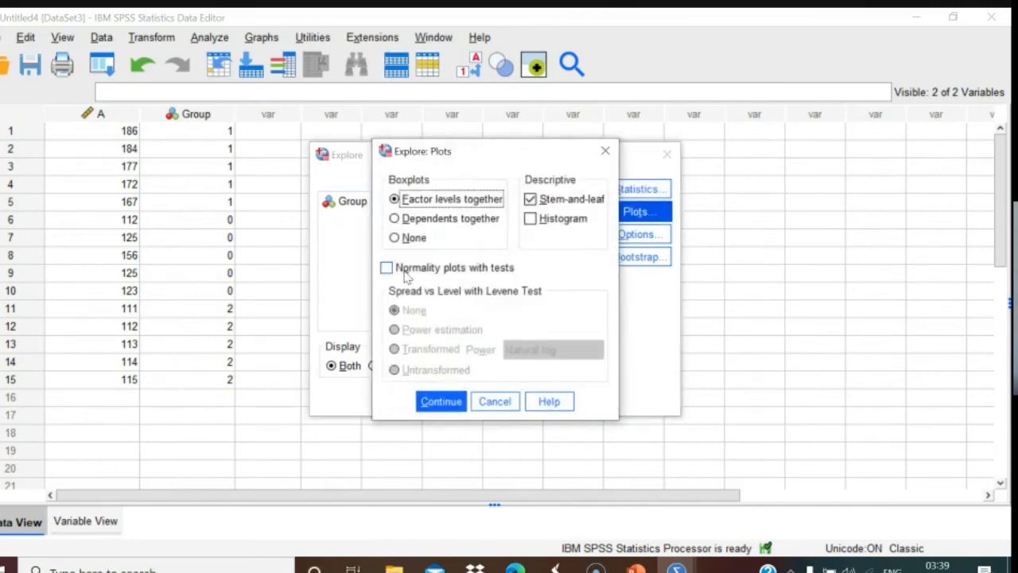
{"action": "left_click", "coordinate": [387, 269]}
{"action": "left_click", "coordinate": [440, 400]}
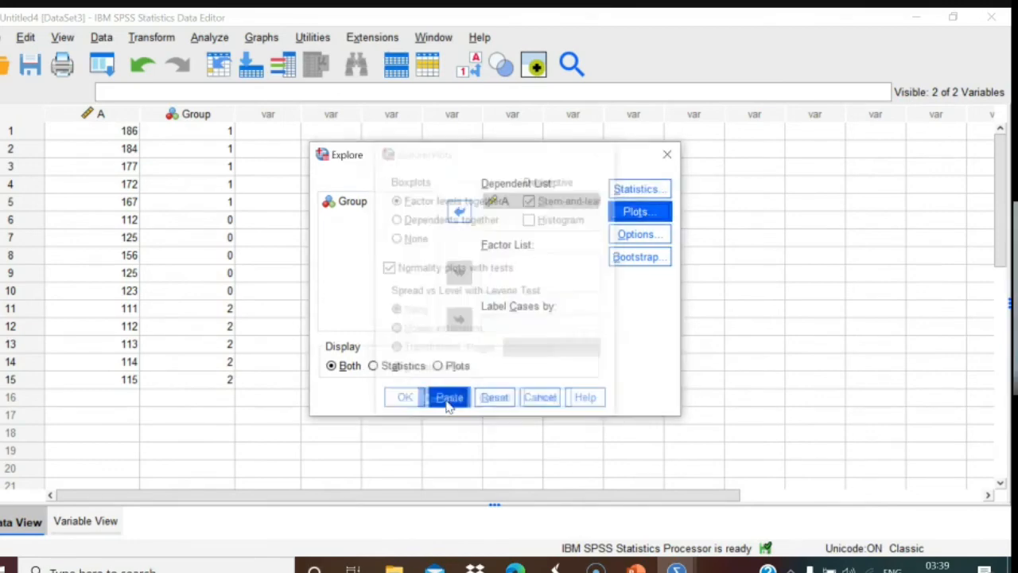
{"action": "left_click", "coordinate": [406, 398]}
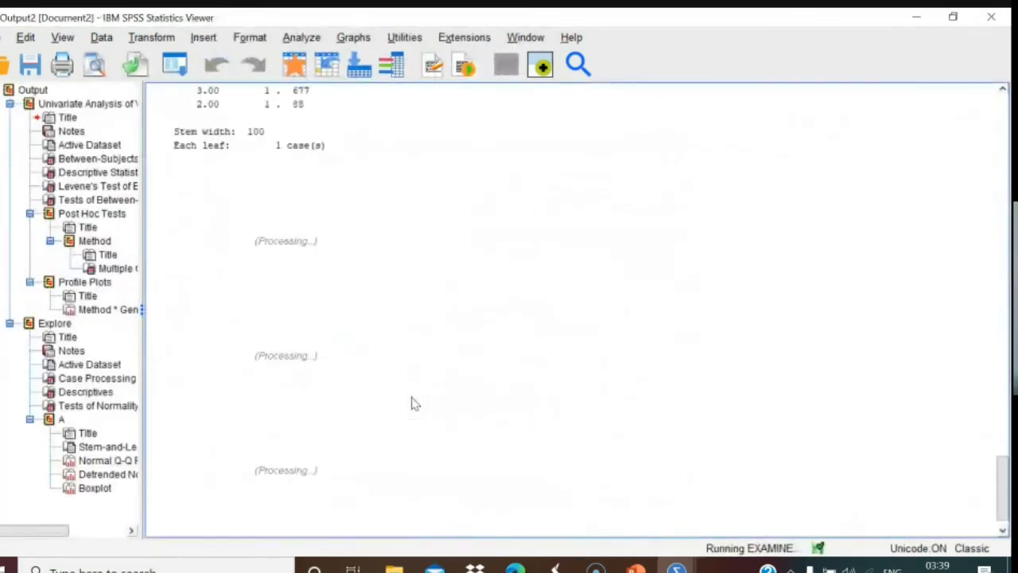
{"action": "mouse_move", "coordinate": [1005, 356]}
{"action": "left_mouse_down"}
{"action": "mouse_move", "coordinate": [1007, 491]}
{"action": "mouse_move", "coordinate": [997, 339]}
{"action": "left_mouse_up"}
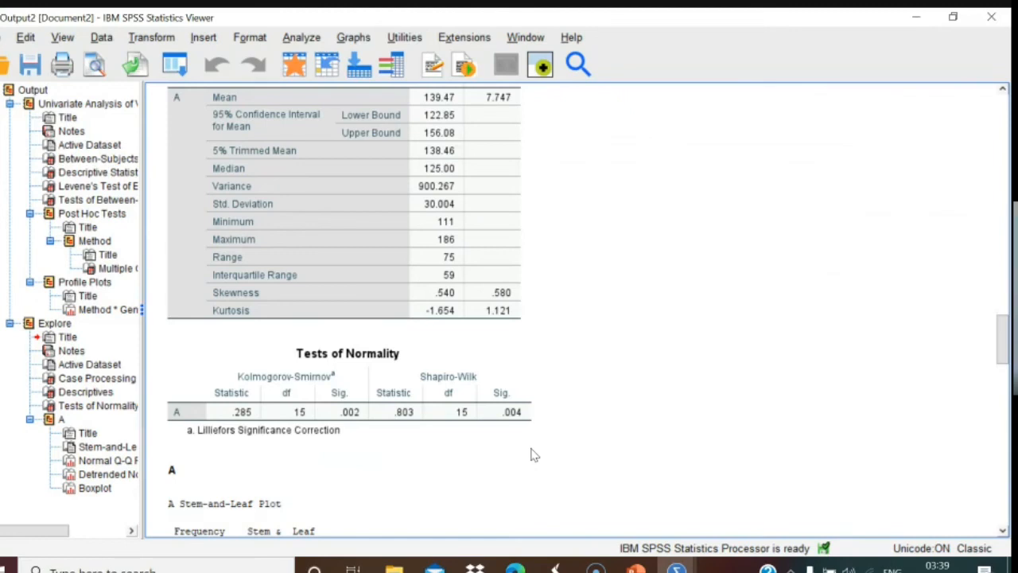
Step: Return to the Untitled4 dataset and set up a One-Way ANOVA with A as the dependent variable and Group as the factor
{"action": "left_click", "coordinate": [676, 566]}
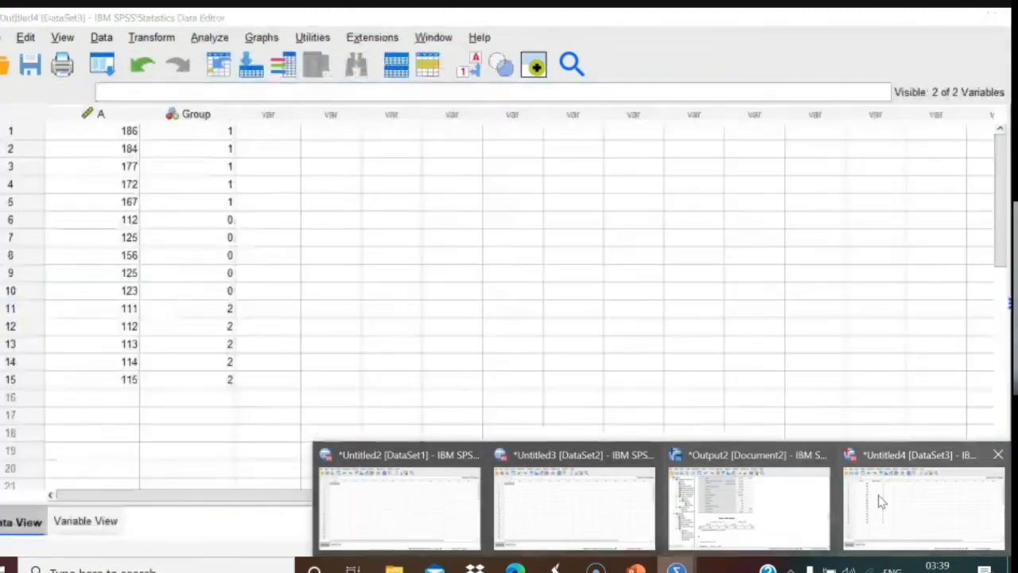
{"action": "left_click", "coordinate": [879, 500]}
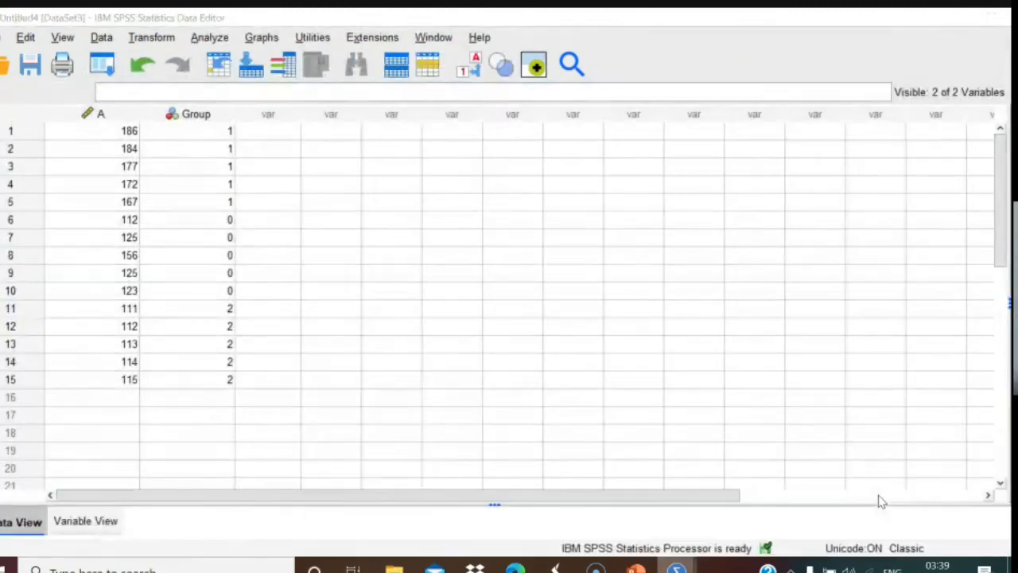
{"action": "left_click", "coordinate": [209, 37]}
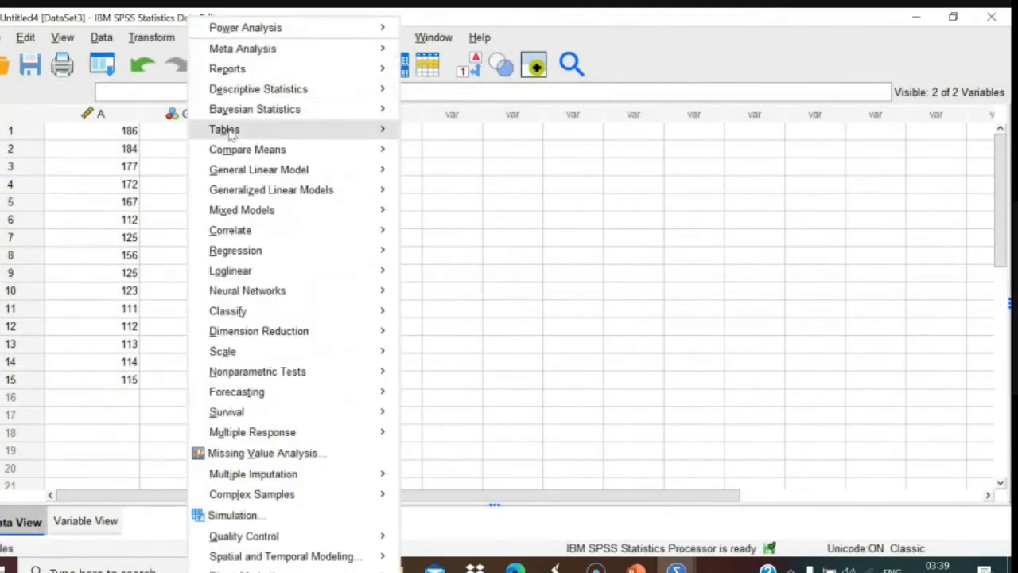
{"action": "mouse_move", "coordinate": [232, 140]}
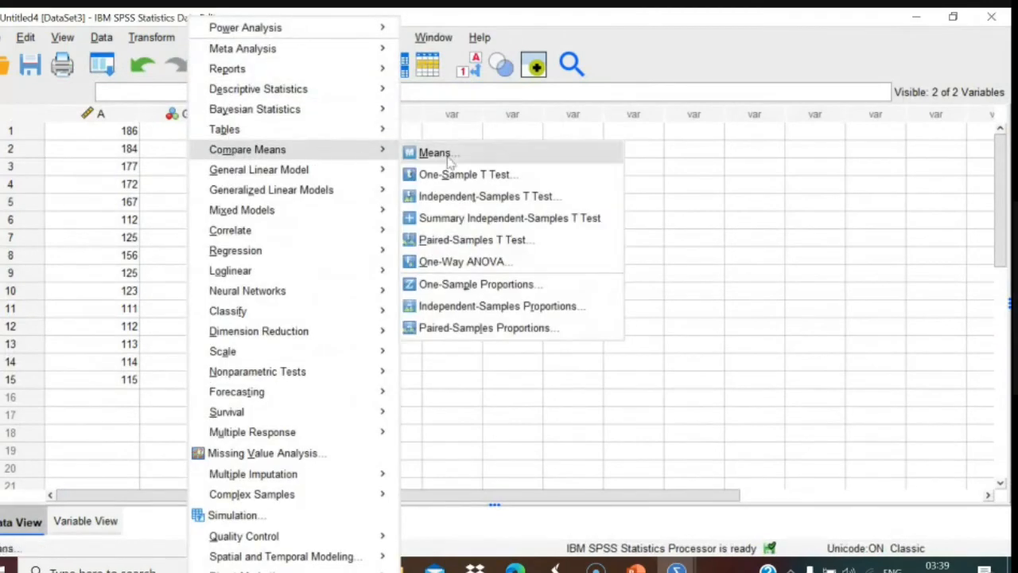
{"action": "left_click", "coordinate": [451, 267]}
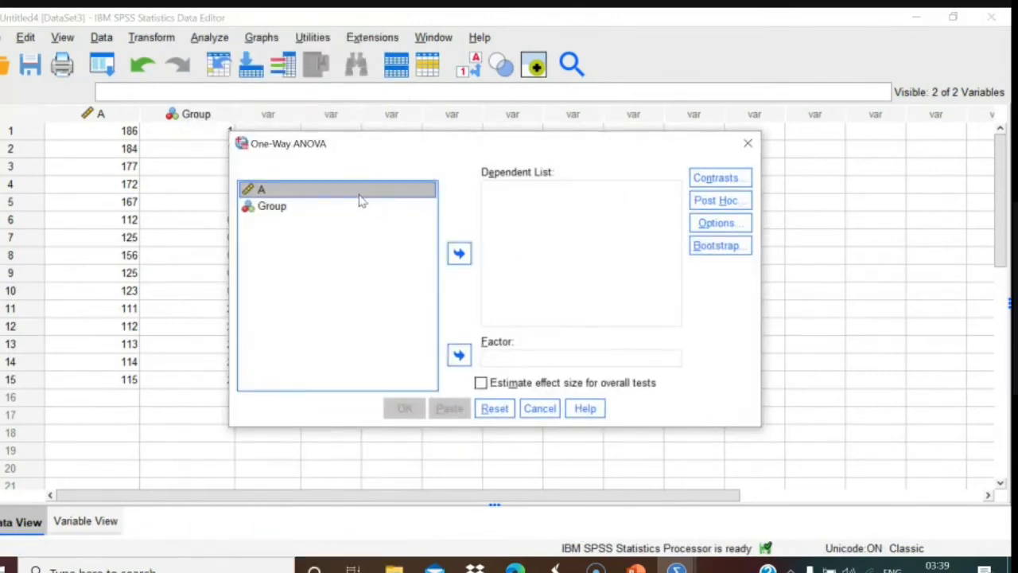
{"action": "left_click", "coordinate": [460, 253]}
{"action": "left_click", "coordinate": [269, 192]}
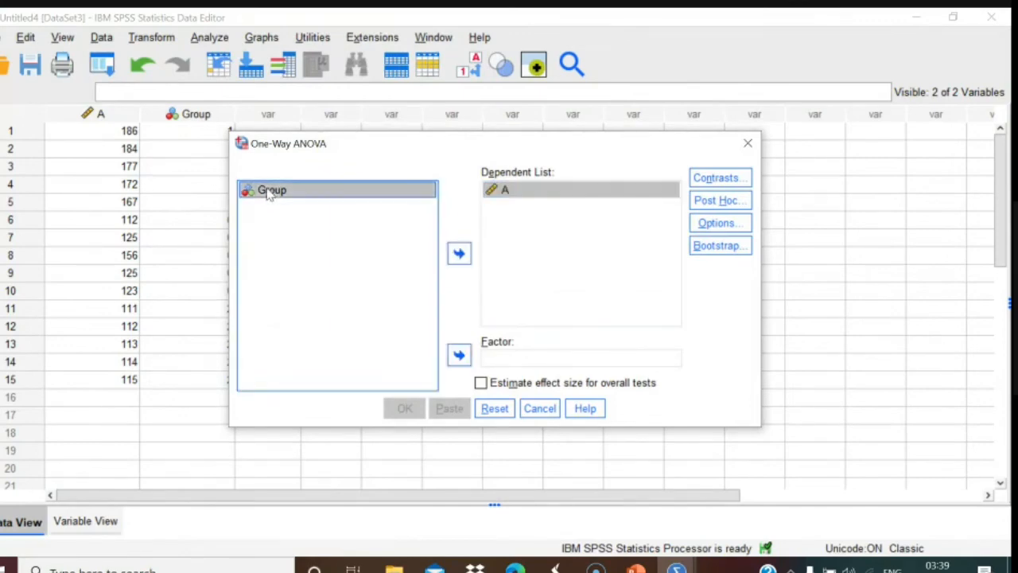
{"action": "left_click", "coordinate": [459, 355]}
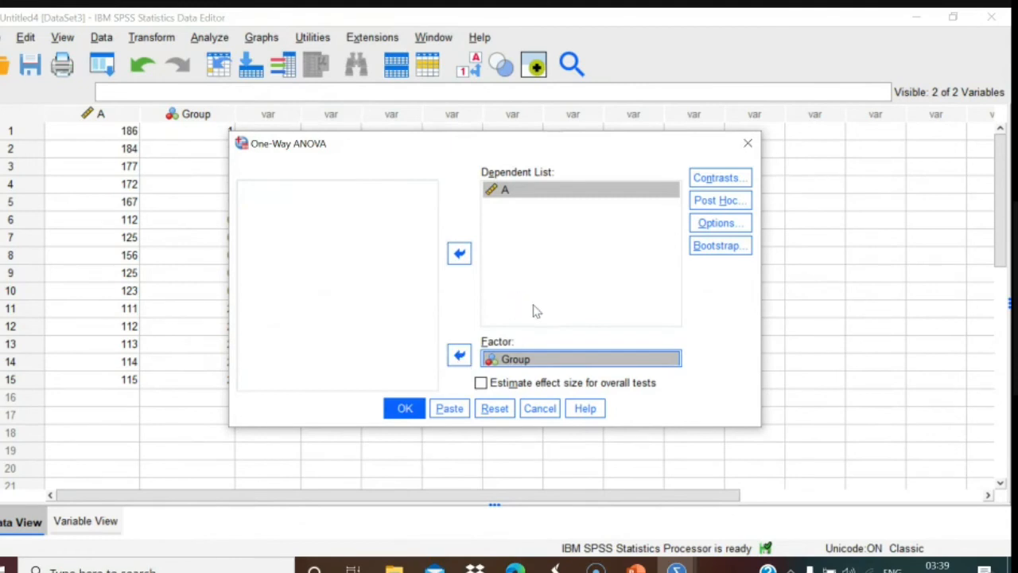
Step: Include descriptive statistics, the homogeneity of variance test and a means plot in the One-Way ANOVA options
{"action": "left_click", "coordinate": [716, 225]}
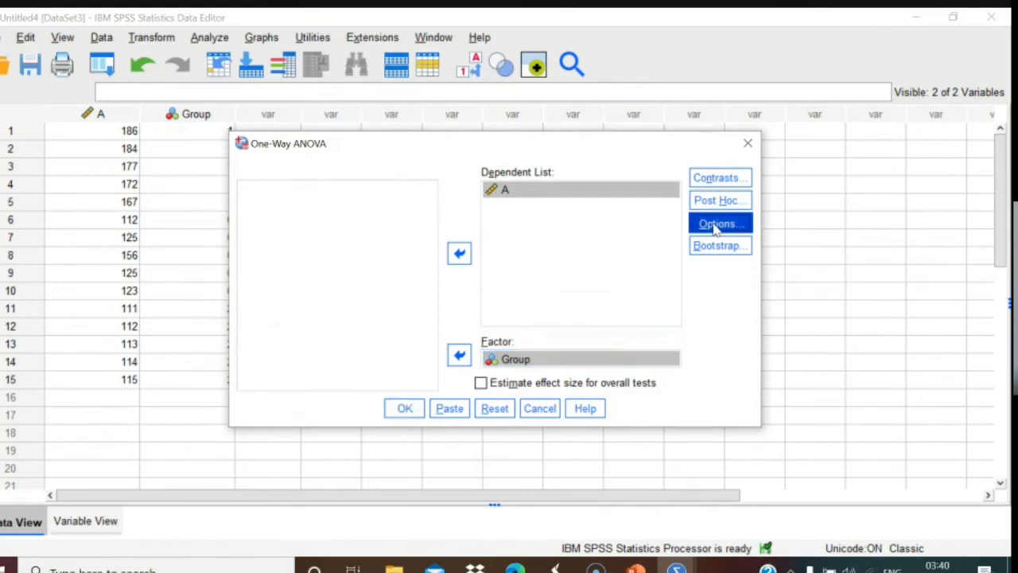
{"action": "left_click", "coordinate": [400, 172]}
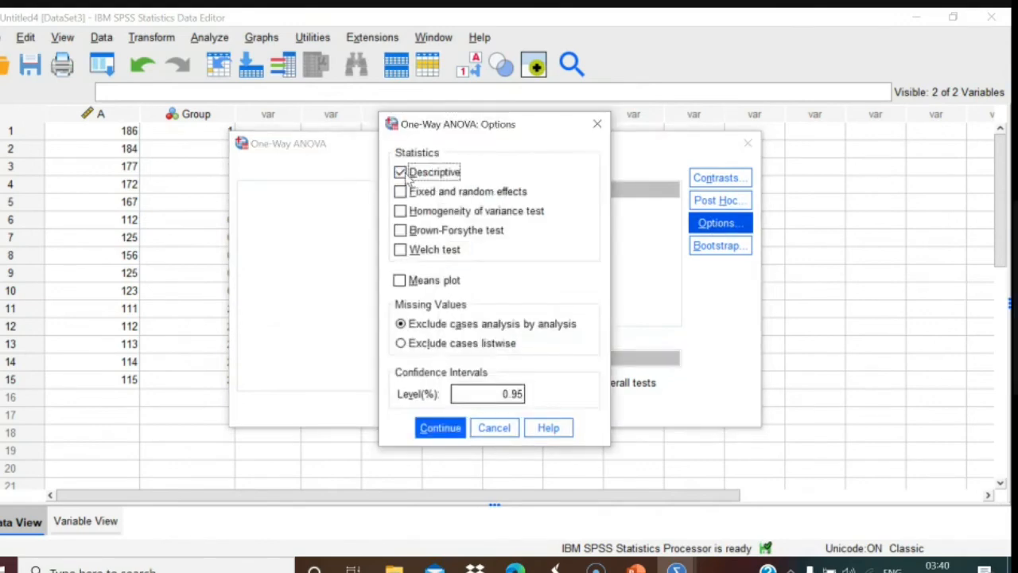
{"action": "left_click", "coordinate": [411, 212]}
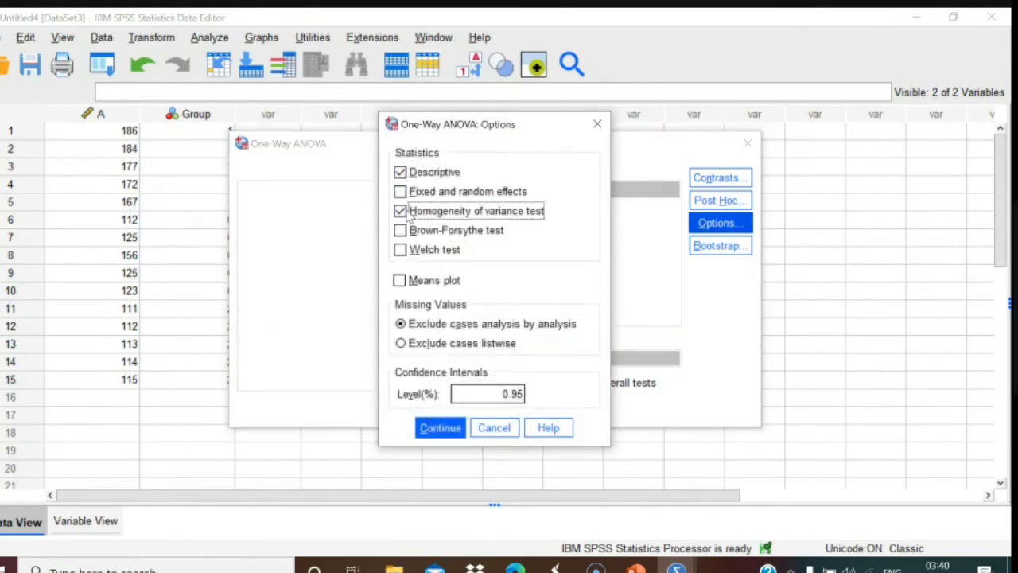
{"action": "left_click", "coordinate": [399, 281]}
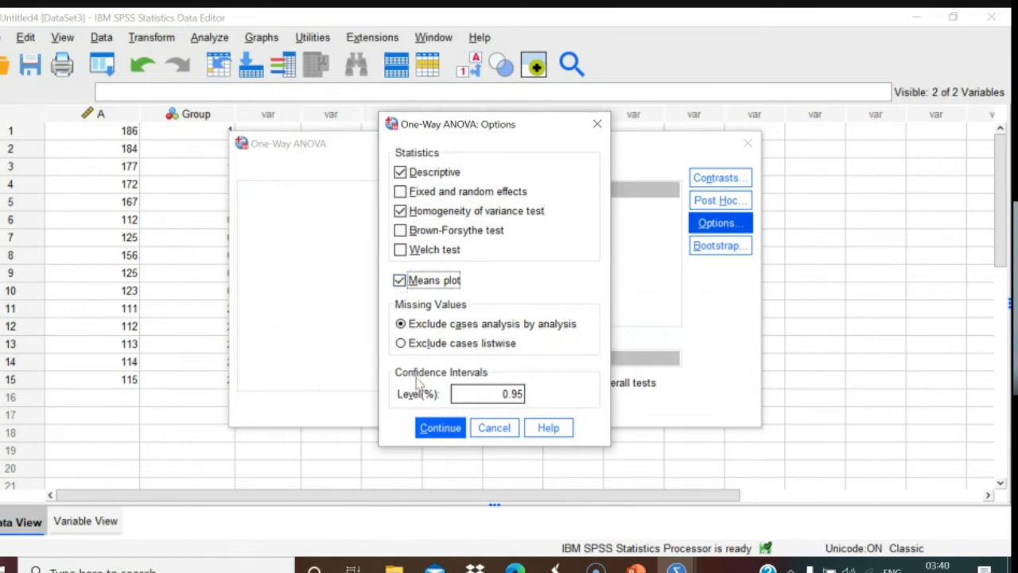
{"action": "left_click", "coordinate": [436, 429]}
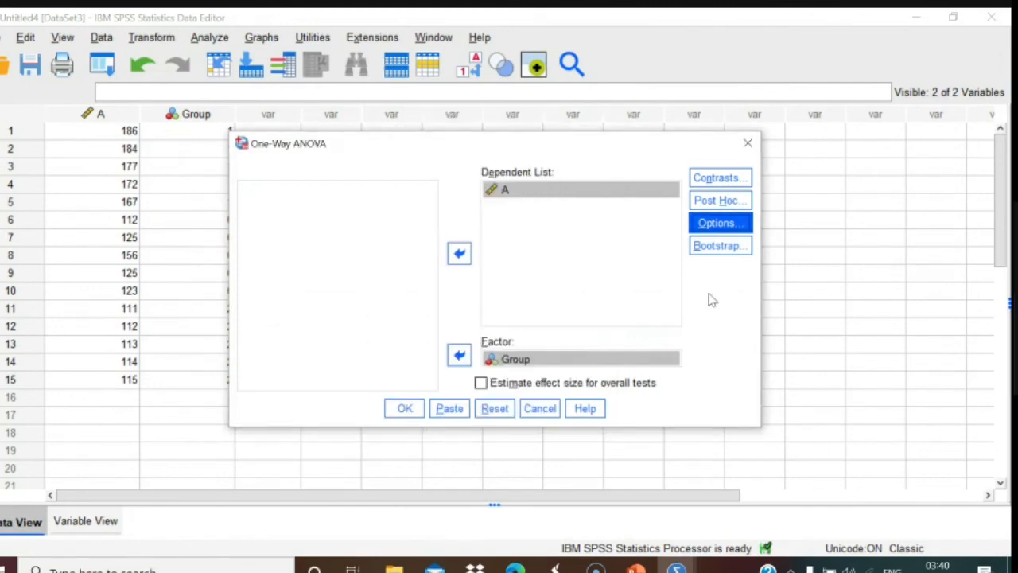
Step: Select the Games-Howell and Bonferroni post hoc tests for the One-Way ANOVA
{"action": "left_click", "coordinate": [719, 203]}
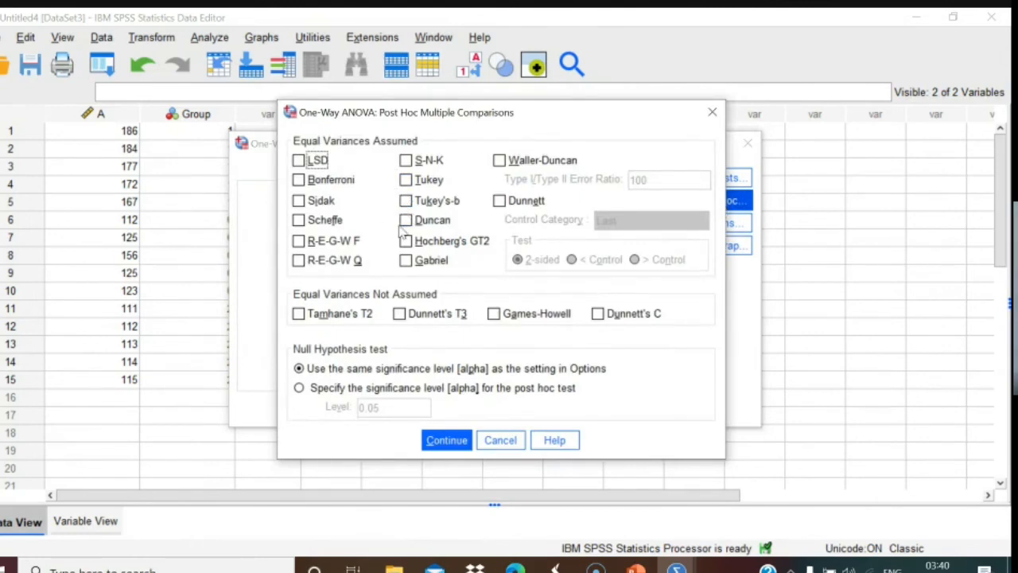
{"action": "left_click", "coordinate": [494, 314]}
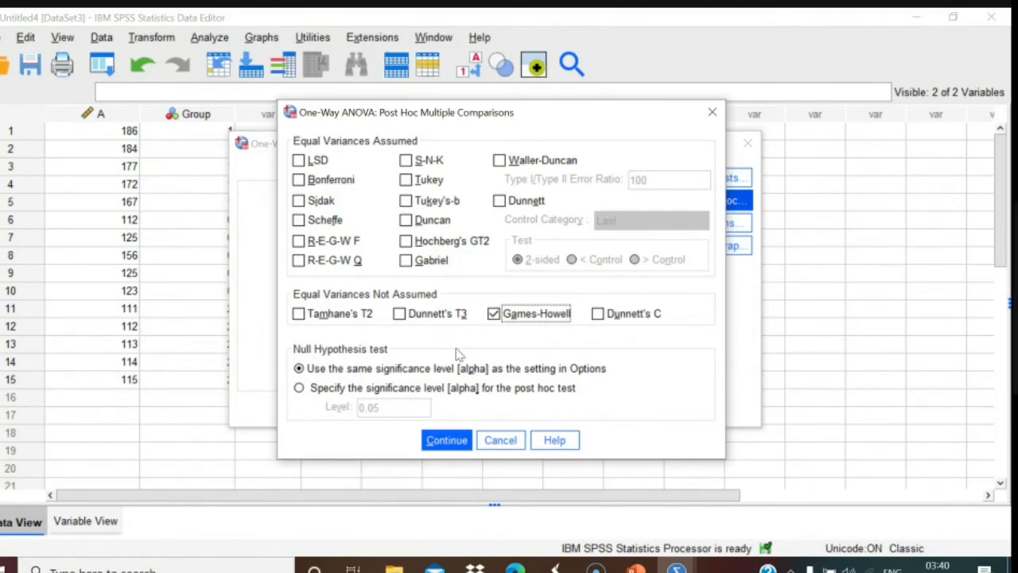
{"action": "left_click", "coordinate": [300, 180]}
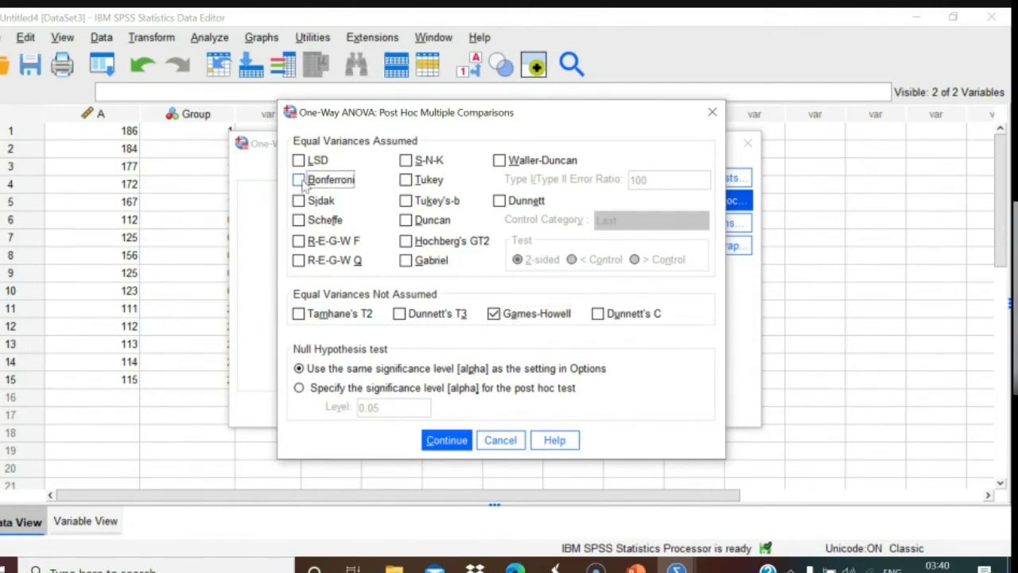
{"action": "left_click", "coordinate": [299, 180]}
{"action": "left_click", "coordinate": [443, 442]}
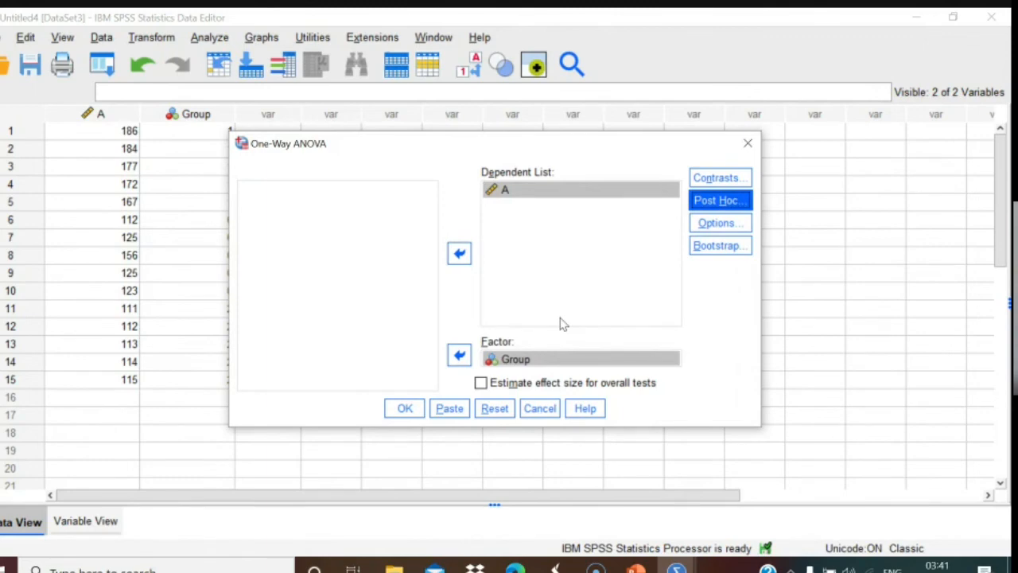
Step: Enable effect size estimation for overall tests and run the One-Way ANOVA
{"action": "left_click", "coordinate": [481, 383]}
{"action": "left_click", "coordinate": [404, 408]}
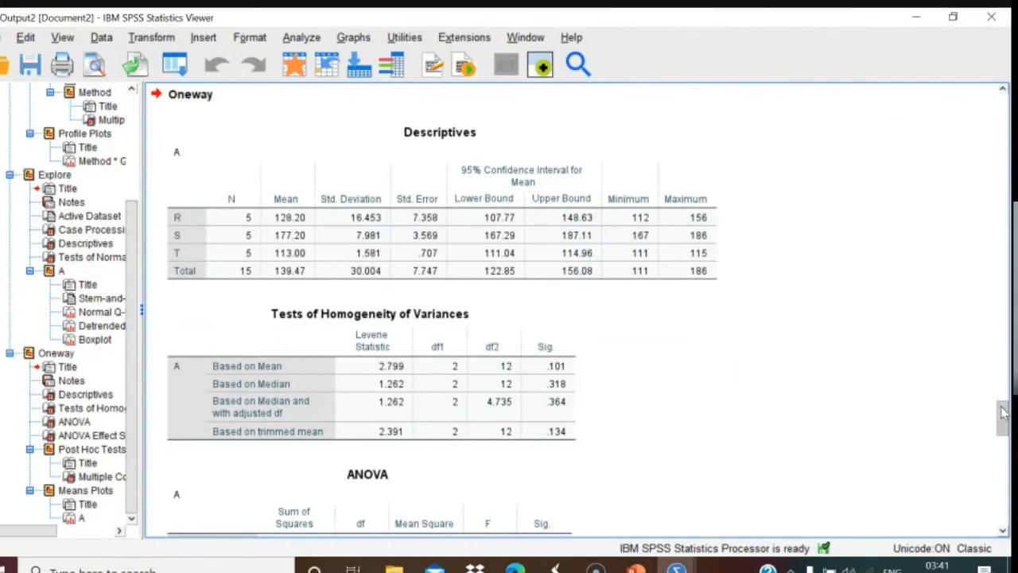
Step: Examine the Oneway output: means plot, descriptives, homogeneity tests, ANOVA table, effect sizes and post hoc multiple comparisons
{"action": "left_click_drag", "start_coordinate": [1004, 422], "coordinate": [1005, 507]}
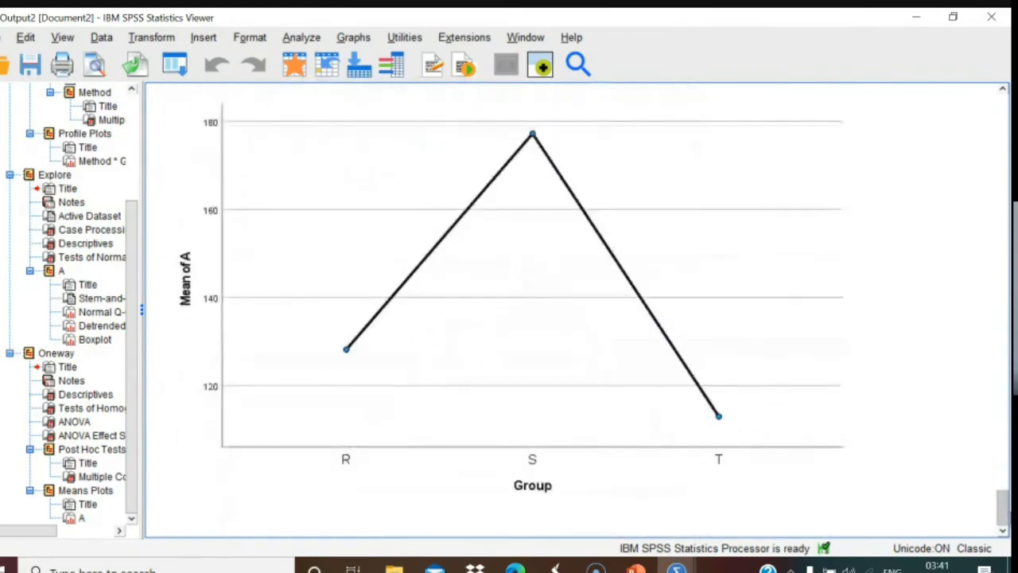
{"action": "left_click", "coordinate": [688, 425]}
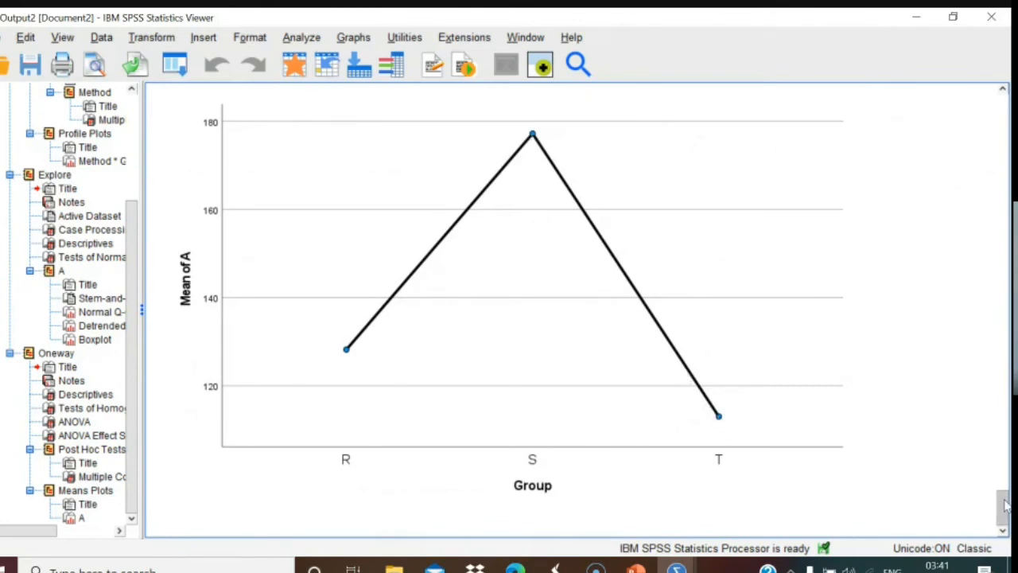
{"action": "left_click_drag", "start_coordinate": [1006, 506], "coordinate": [1003, 414]}
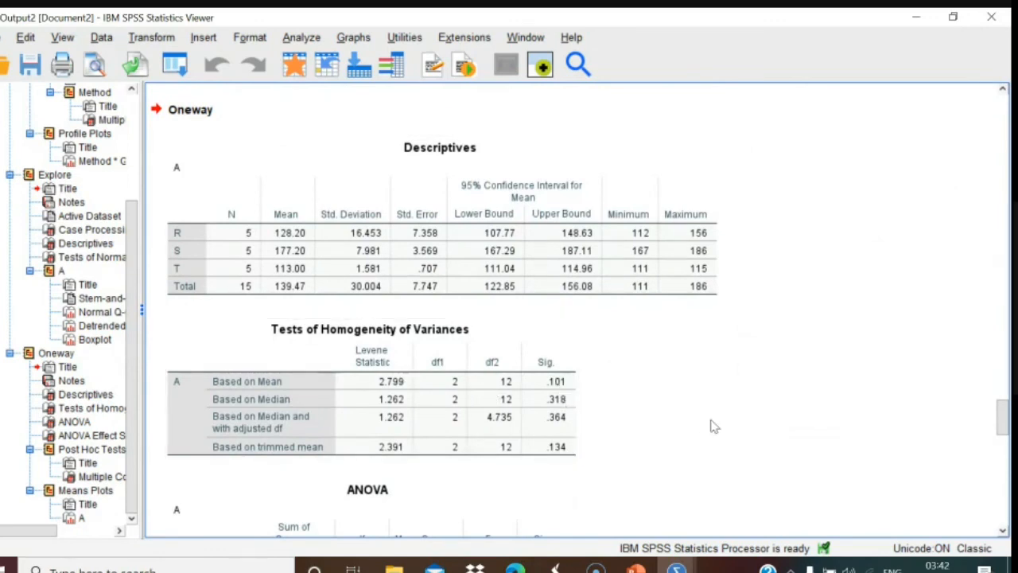
{"action": "scroll", "coordinate": [1003, 430], "scroll_direction": "down", "scroll_amount": 5}
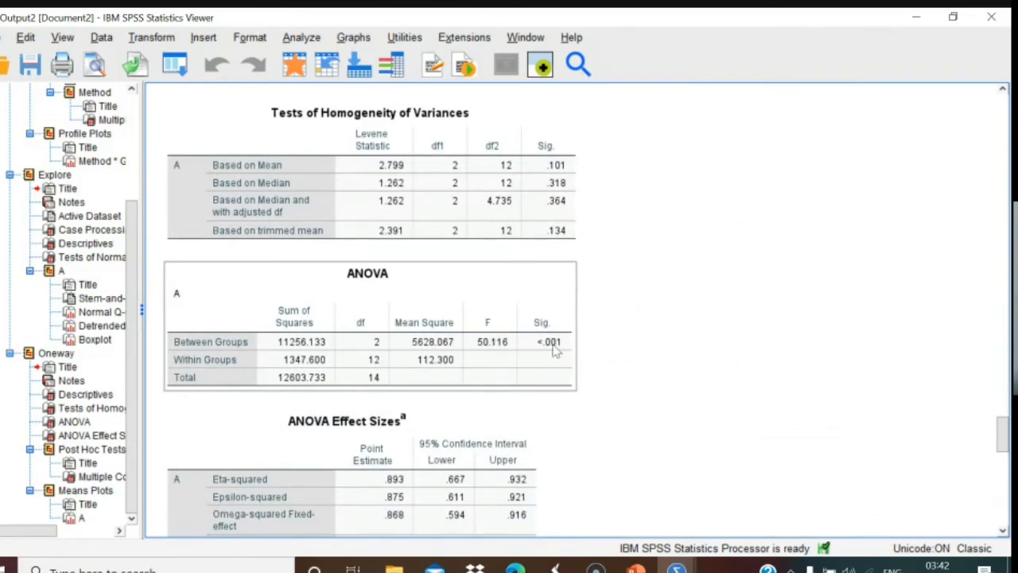
{"action": "left_click", "coordinate": [684, 383]}
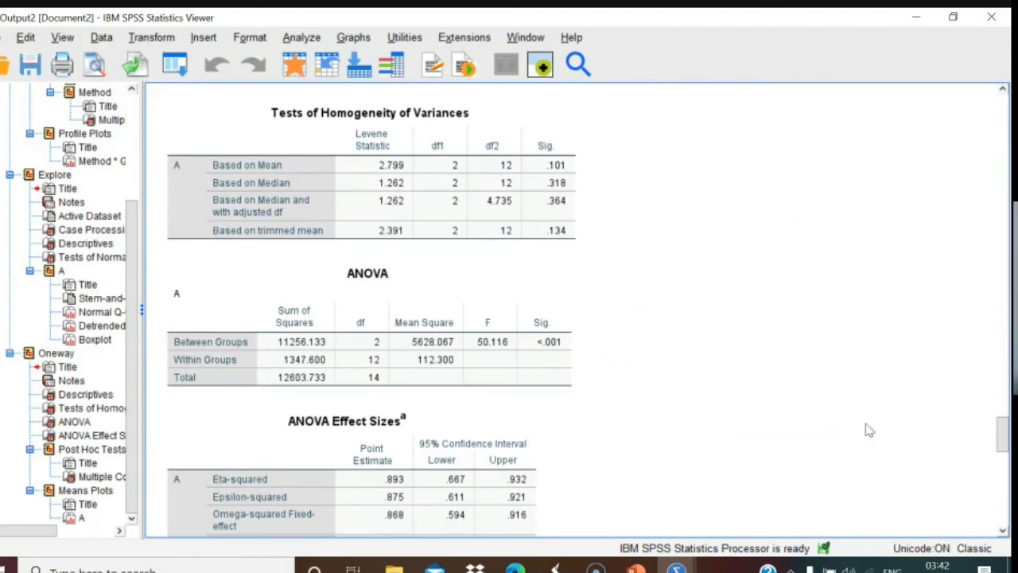
{"action": "left_click_drag", "start_coordinate": [1003, 430], "coordinate": [1003, 447]}
{"action": "left_click", "coordinate": [443, 359]}
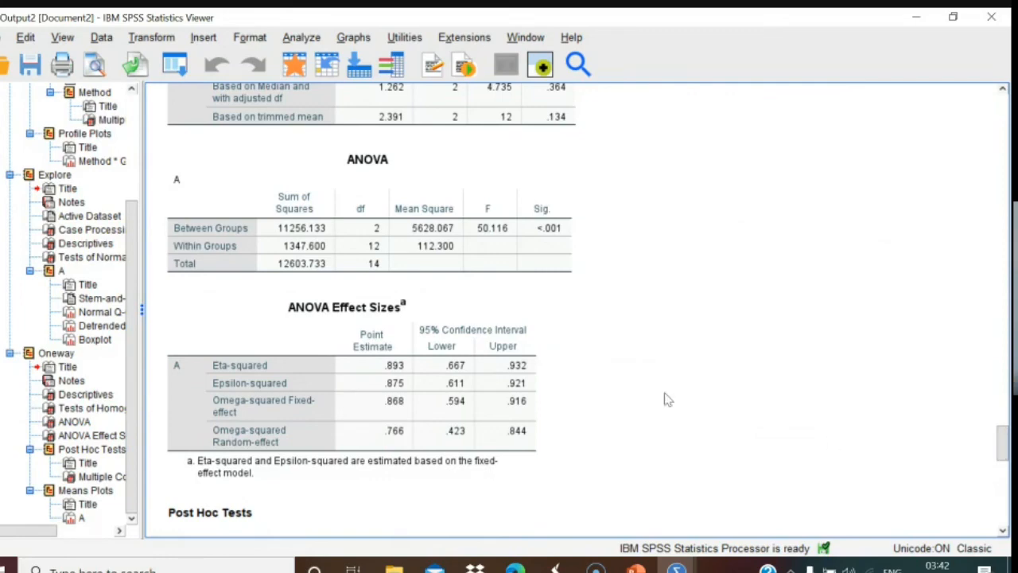
{"action": "scroll", "coordinate": [1004, 443], "scroll_direction": "down", "scroll_amount": 1}
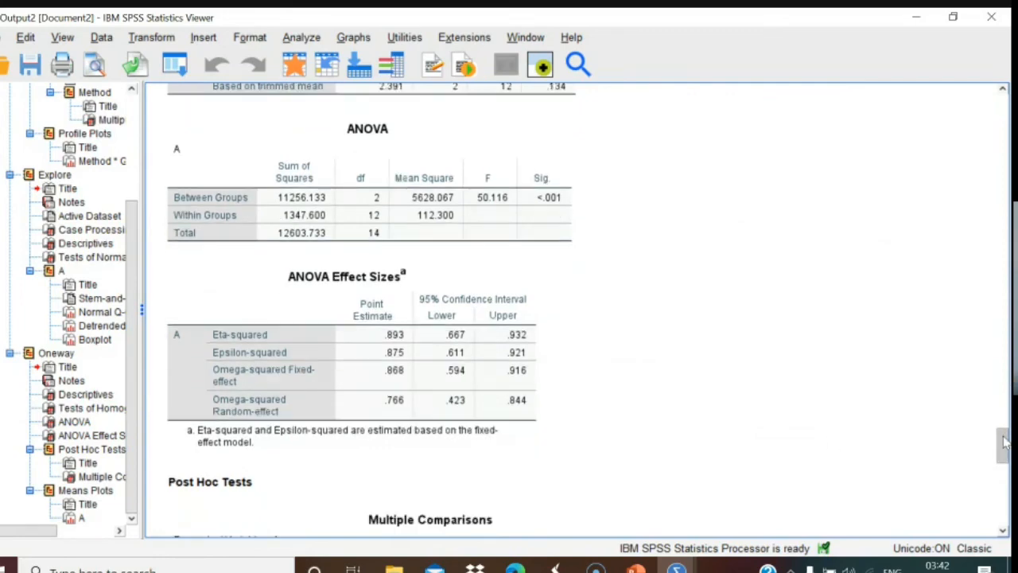
{"action": "left_click_drag", "start_coordinate": [1003, 444], "coordinate": [1003, 465]}
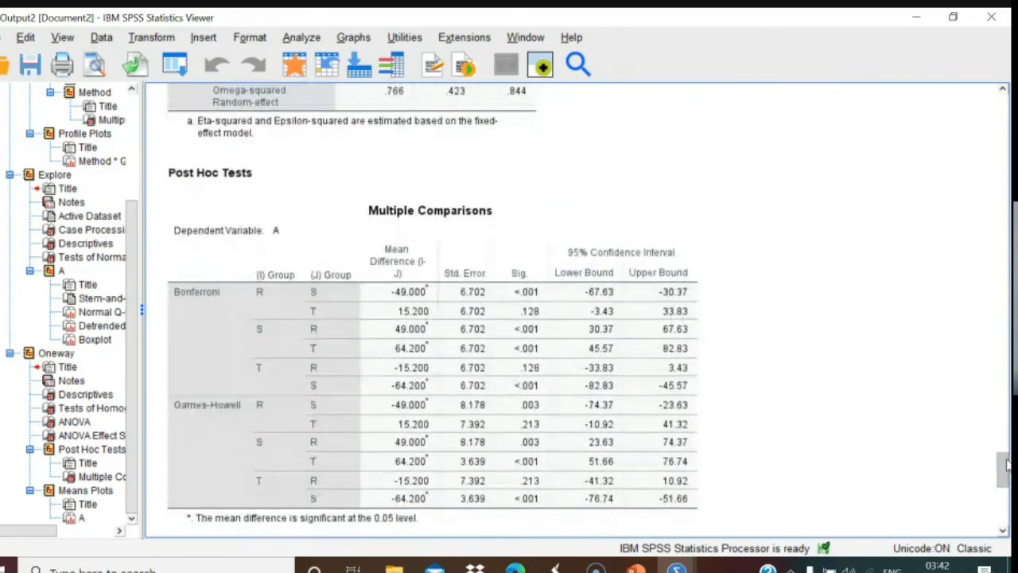
Step: Review the multiple comparisons and means plot of A by Group, and close the output without saving it
{"action": "left_click", "coordinate": [487, 367]}
{"action": "left_click_drag", "start_coordinate": [1004, 475], "coordinate": [1003, 515]}
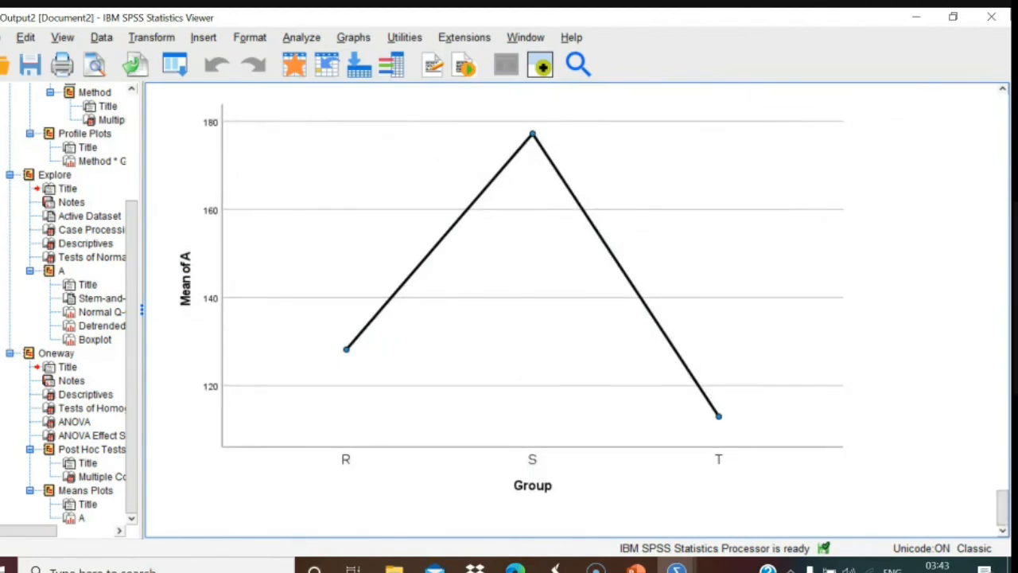
{"action": "left_click", "coordinate": [992, 18]}
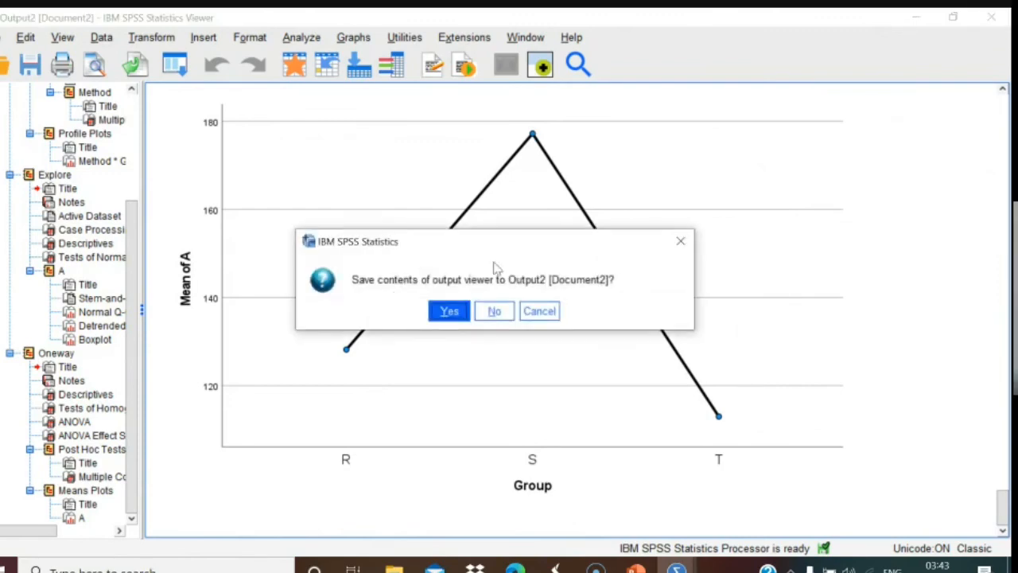
{"action": "left_click", "coordinate": [494, 311]}
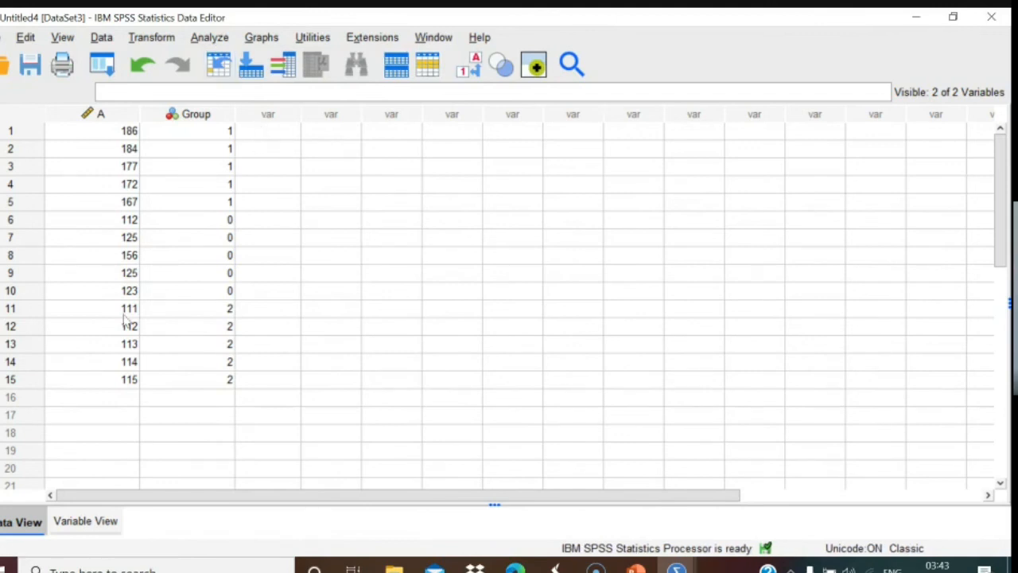
Step: Define a third variable named Gender with value labels 0 = F and 1 = M and 0 decimals
{"action": "left_click", "coordinate": [85, 521]}
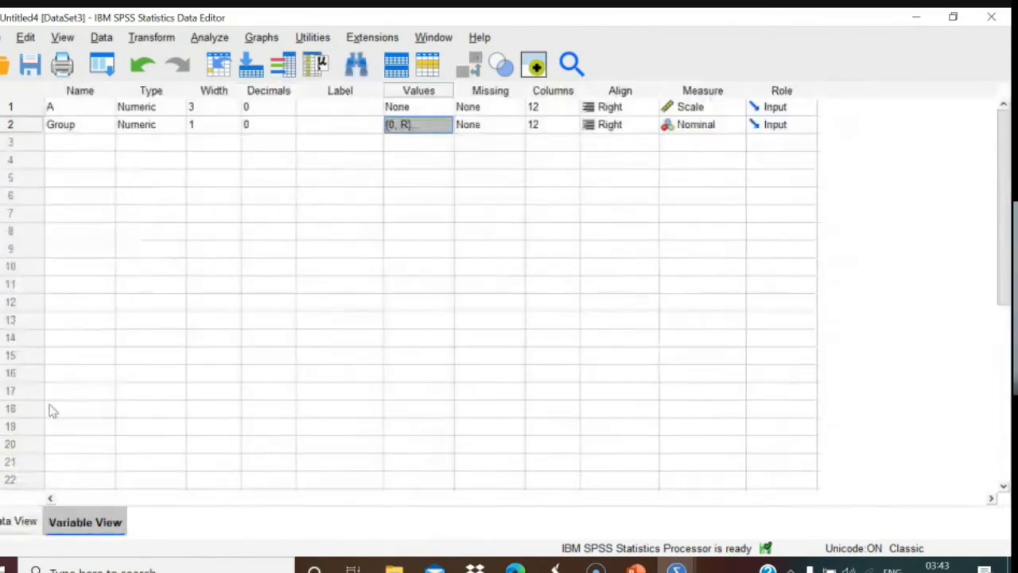
{"action": "left_click", "coordinate": [82, 143]}
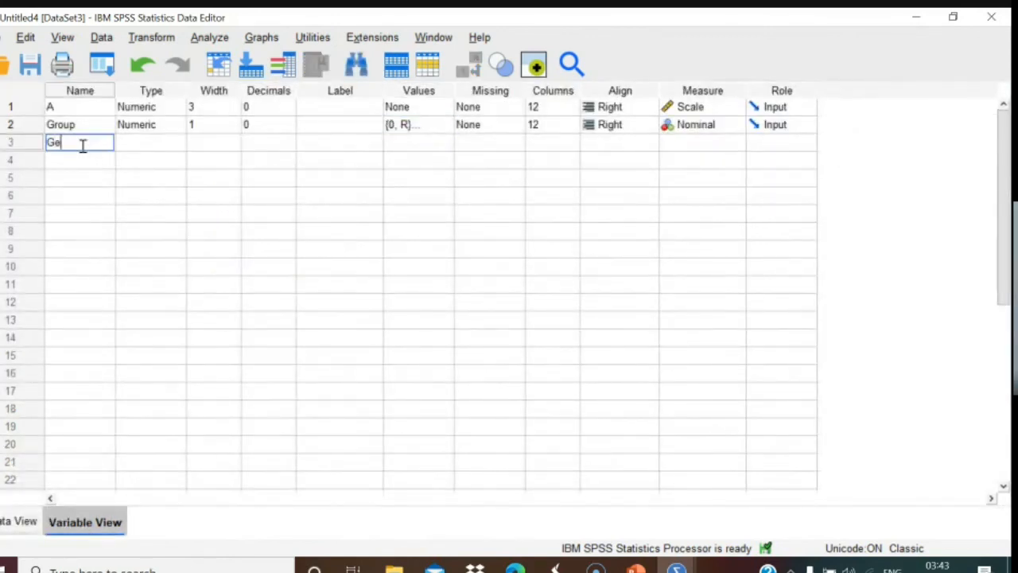
{"action": "left_click", "coordinate": [411, 147]}
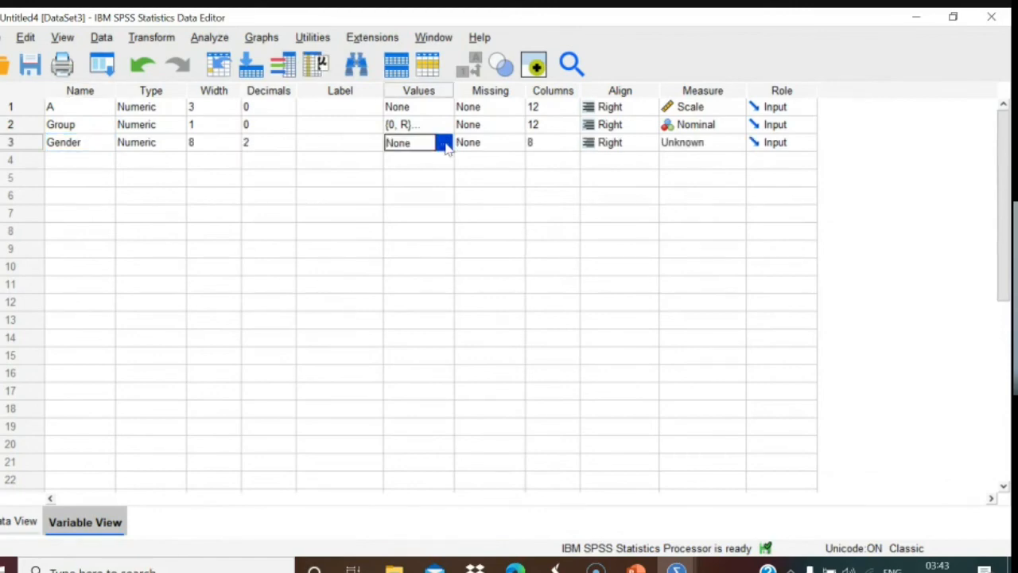
{"action": "left_click", "coordinate": [445, 143]}
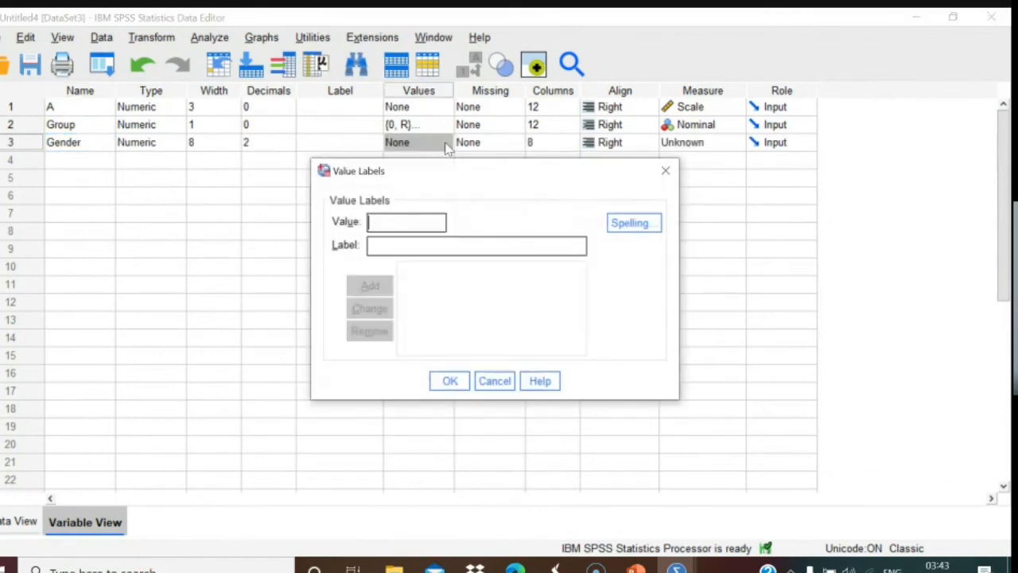
{"action": "left_click", "coordinate": [402, 248]}
{"action": "type", "text": "F"}
{"action": "left_click", "coordinate": [370, 285]}
{"action": "left_click", "coordinate": [391, 253]}
{"action": "type", "text": "M"}
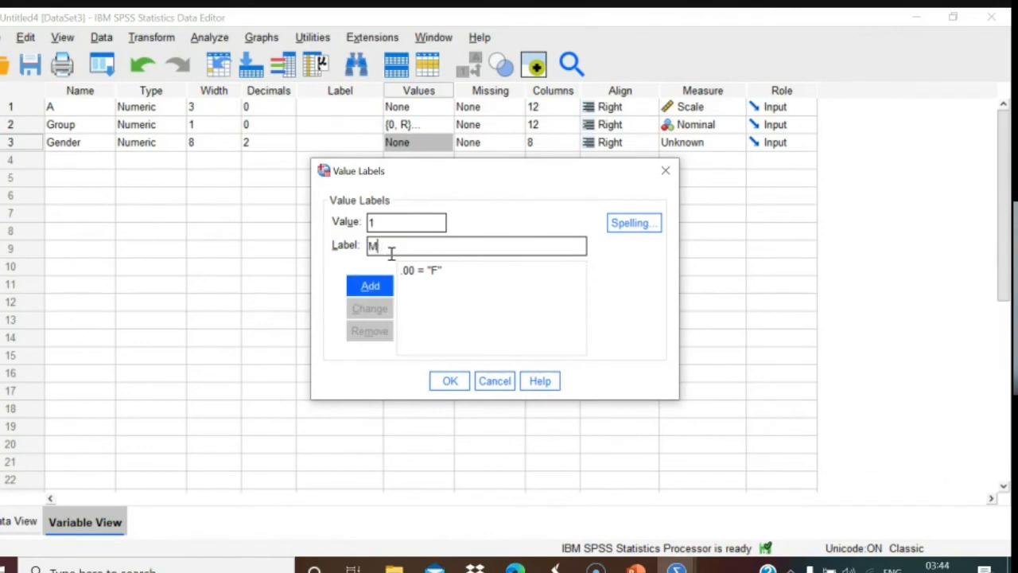
{"action": "left_click", "coordinate": [376, 287]}
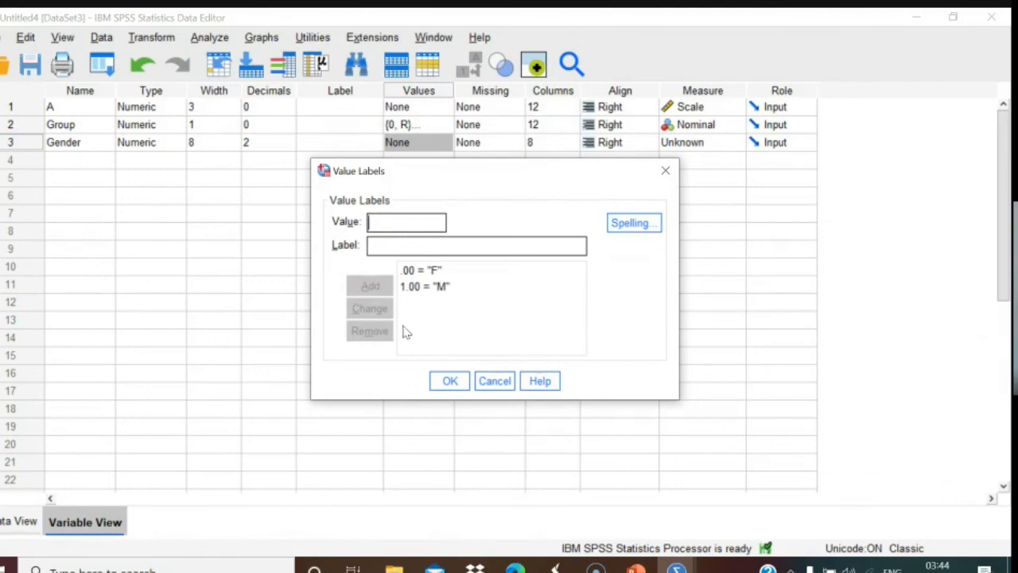
{"action": "left_click", "coordinate": [449, 382]}
{"action": "left_click", "coordinate": [257, 140]}
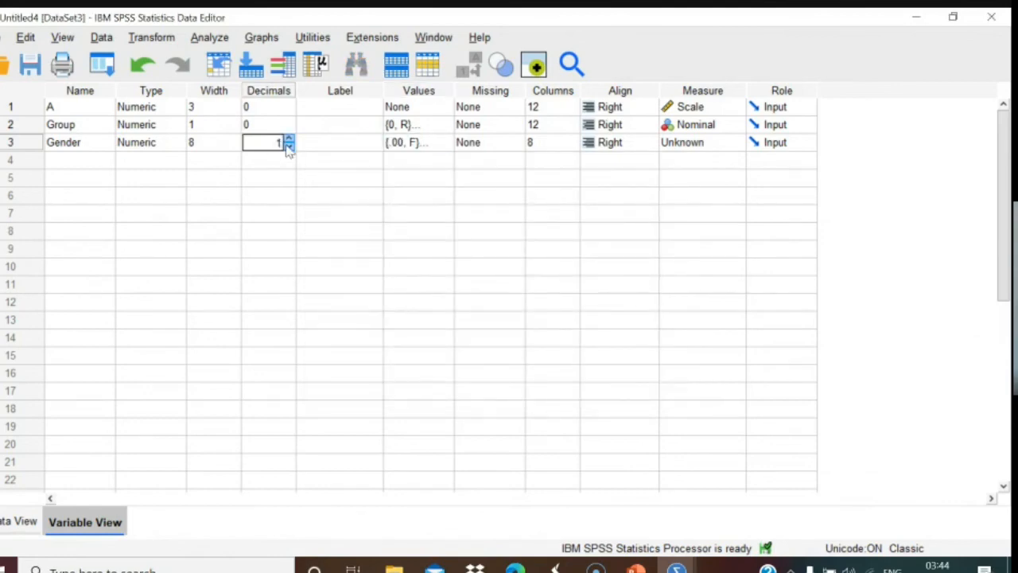
Step: Enter the Gender value 0 for cases 1 through 7 in the data
{"action": "left_click", "coordinate": [16, 522]}
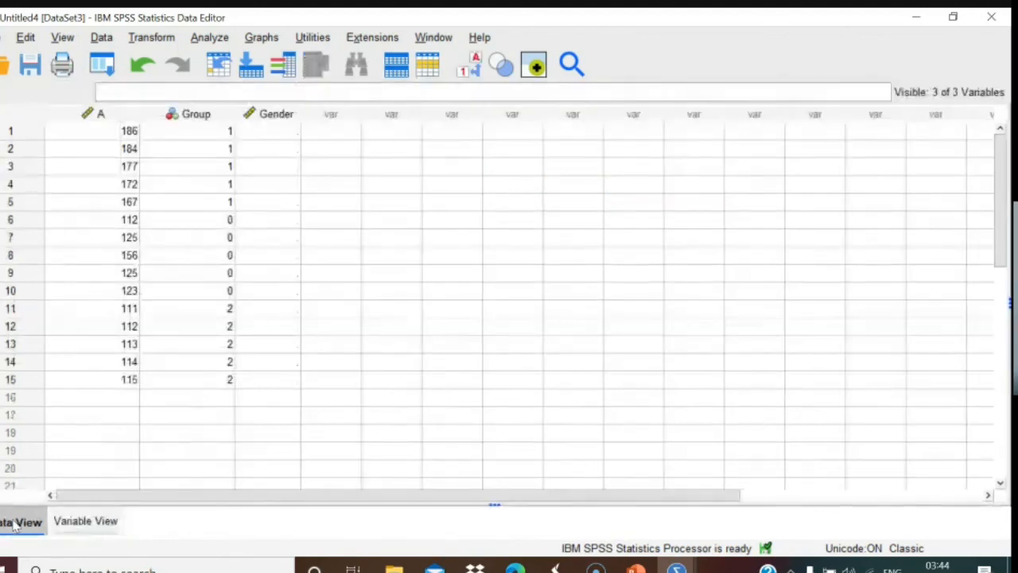
{"action": "left_click", "coordinate": [283, 137]}
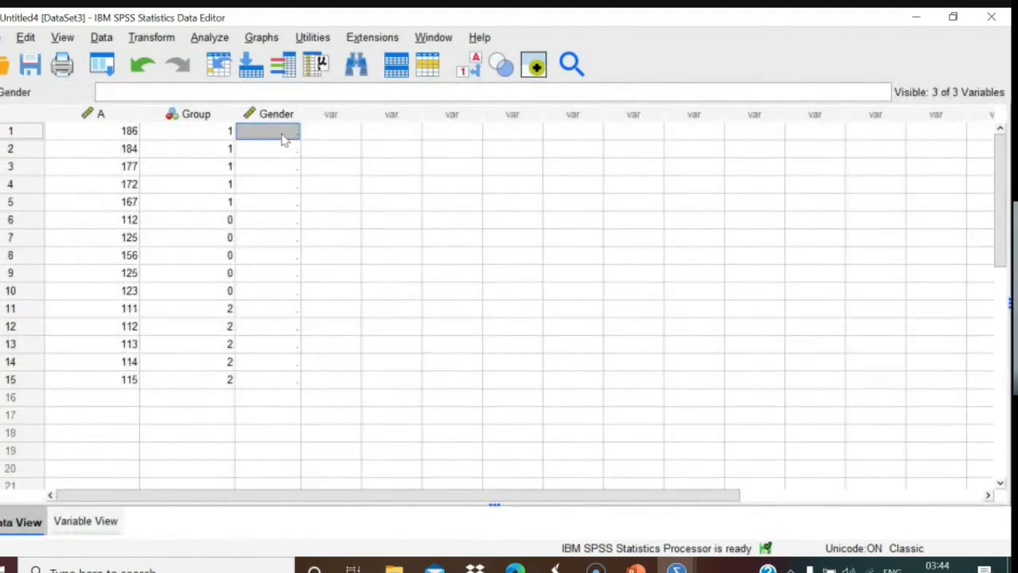
{"action": "type", "text": "0"}
{"action": "left_click", "coordinate": [285, 156]}
{"action": "type", "text": "0"}
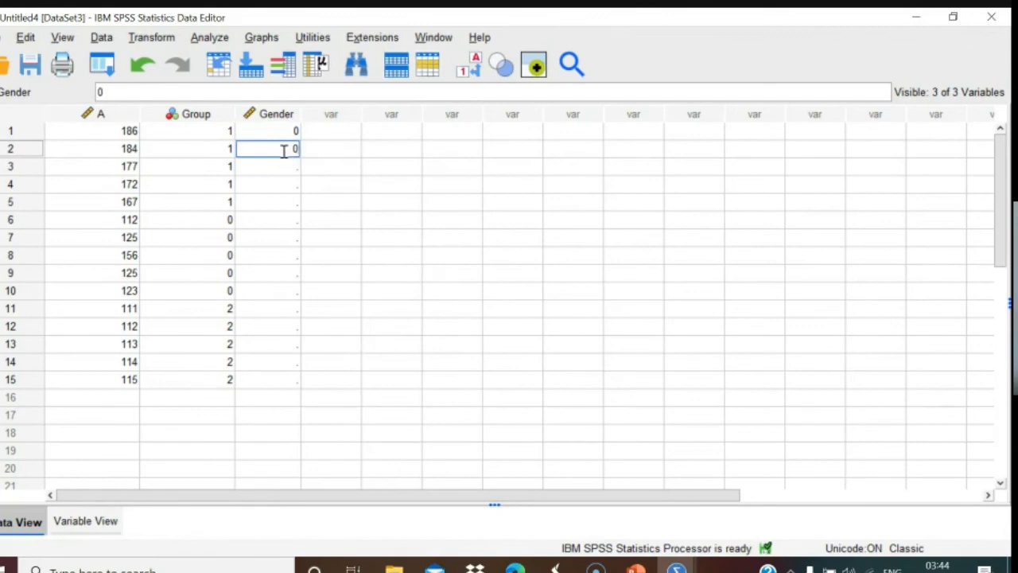
{"action": "left_click", "coordinate": [283, 164]}
{"action": "type", "text": "0"}
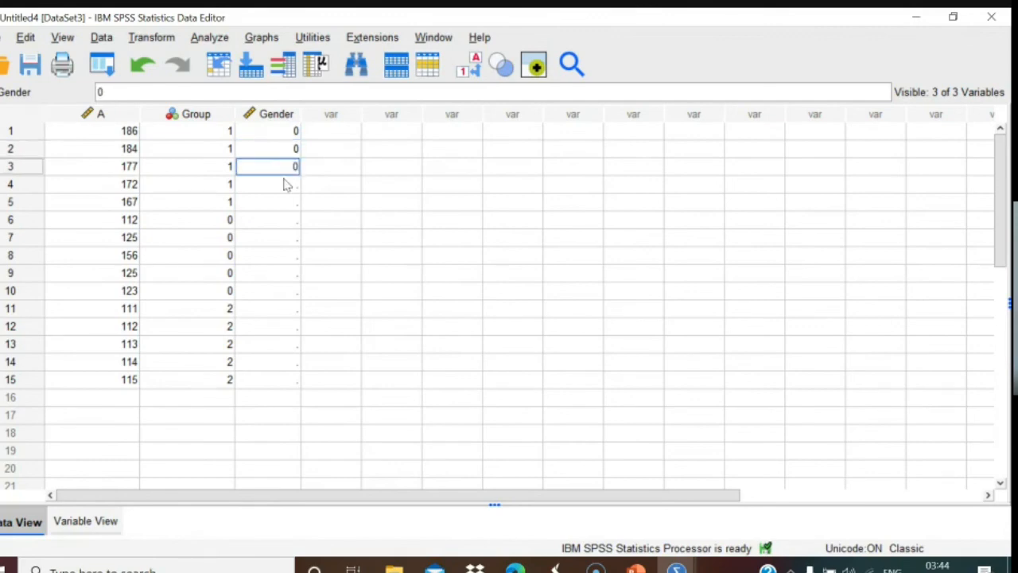
{"action": "left_click", "coordinate": [286, 184]}
{"action": "type", "text": "0"}
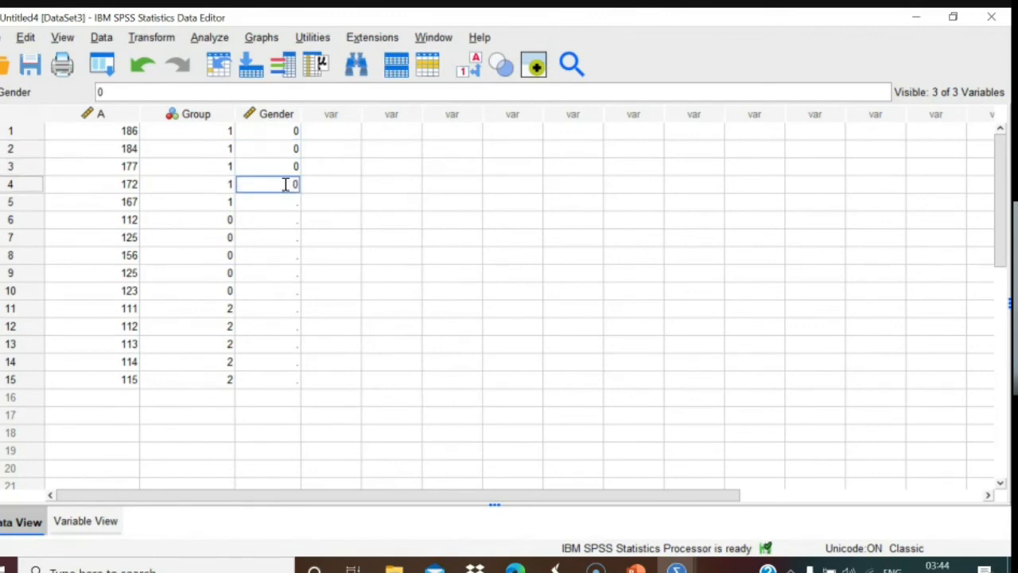
{"action": "left_click", "coordinate": [291, 206]}
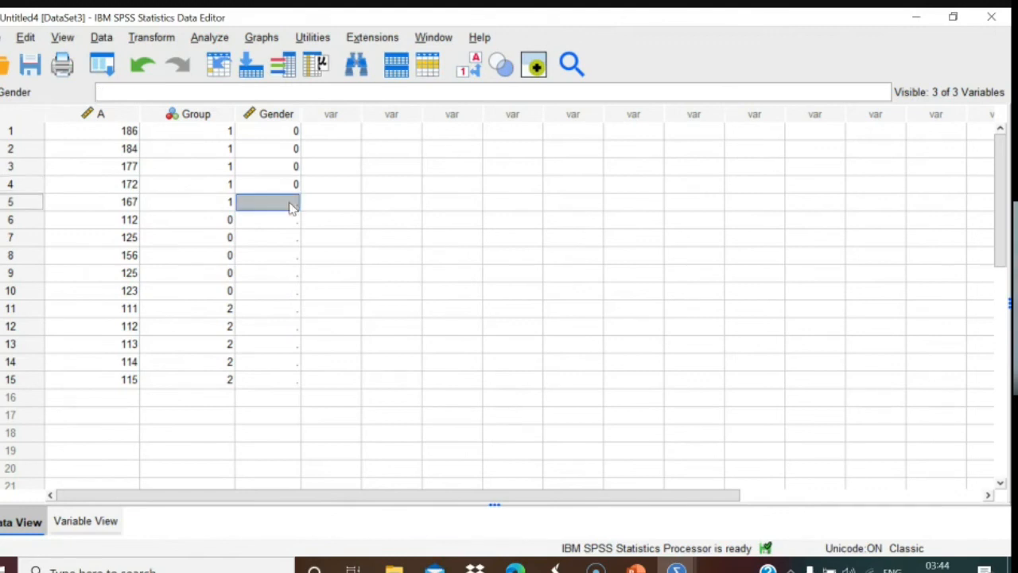
{"action": "type", "text": "0"}
{"action": "left_click", "coordinate": [291, 223]}
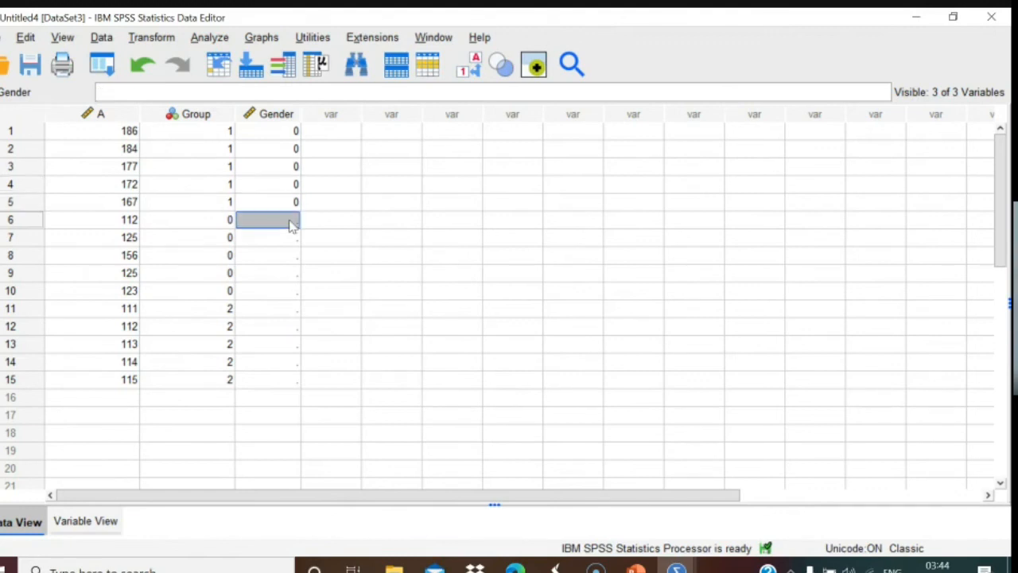
{"action": "type", "text": "0"}
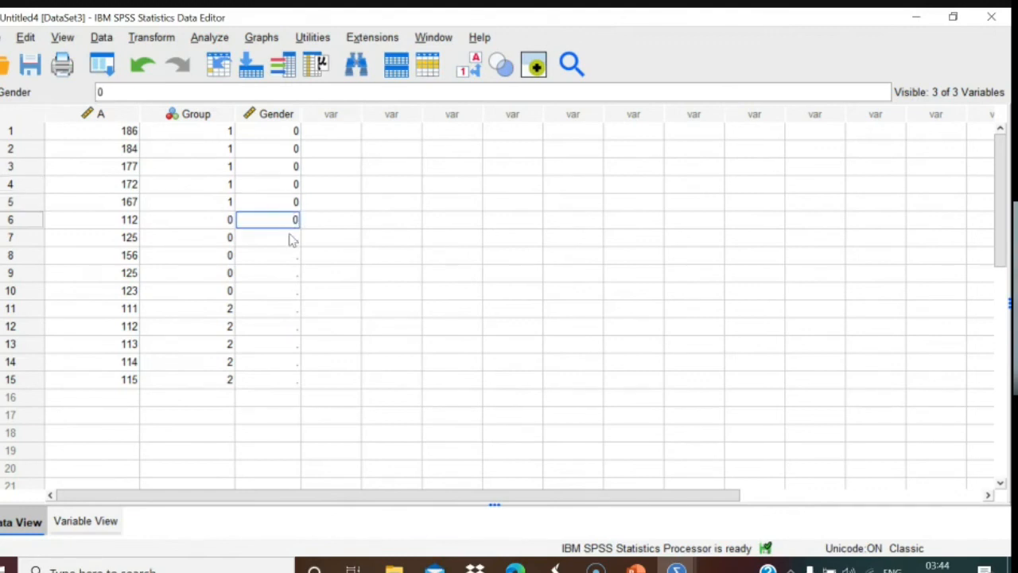
{"action": "left_click", "coordinate": [292, 242]}
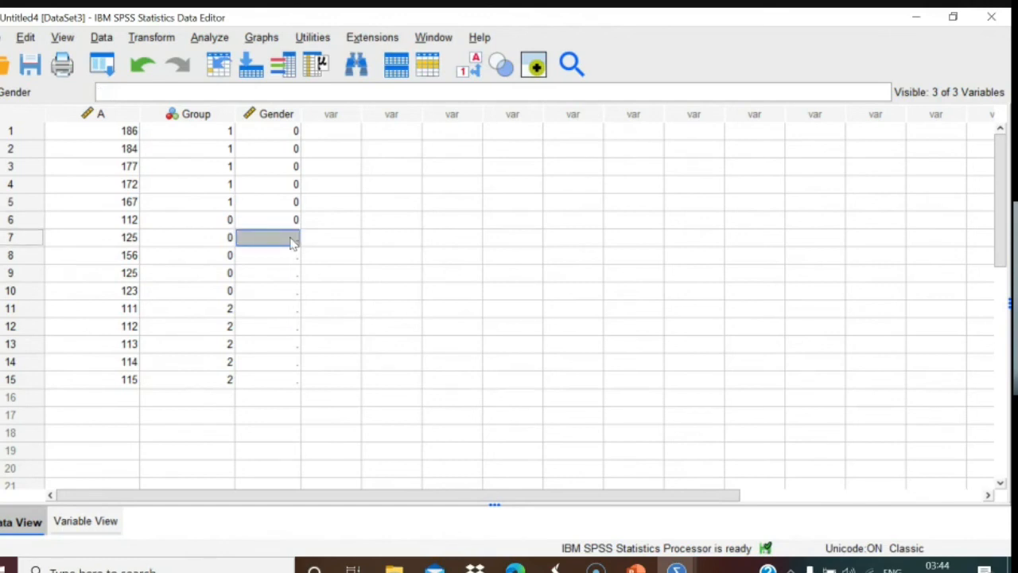
{"action": "type", "text": "0"}
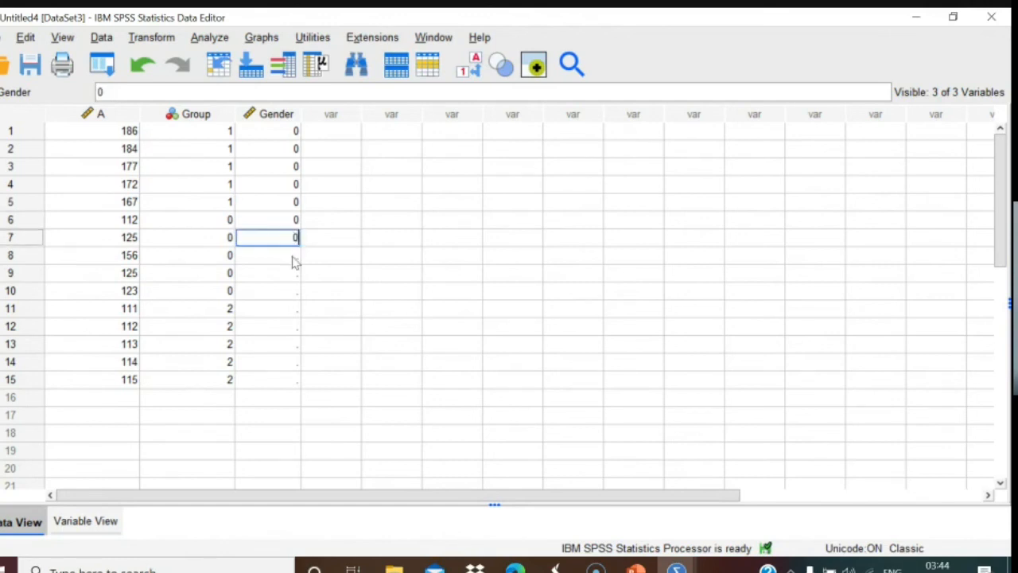
Step: Enter the Gender value 1 for cases 8 through 15 in the data
{"action": "left_click", "coordinate": [292, 256]}
{"action": "type", "text": "1"}
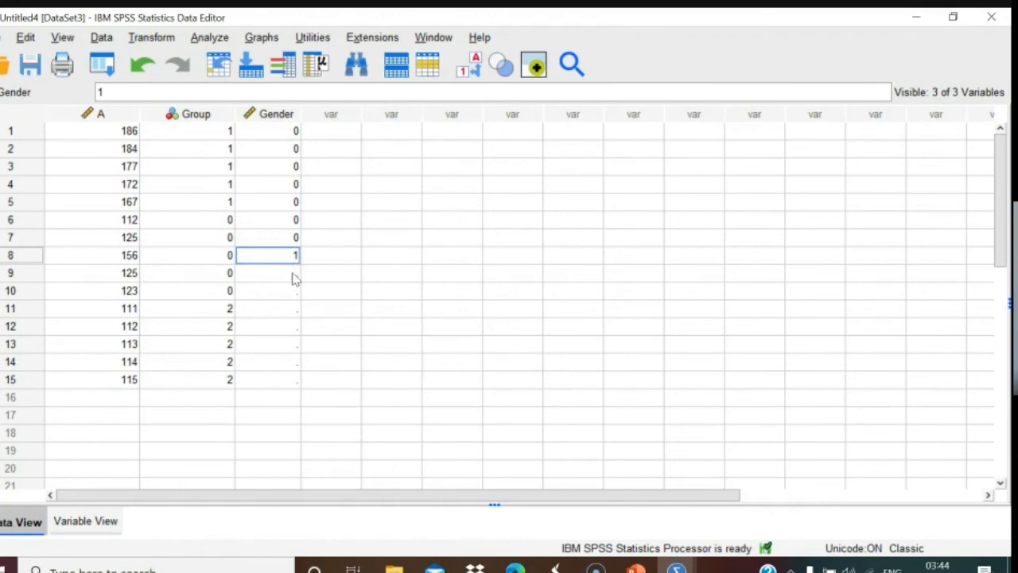
{"action": "left_click", "coordinate": [291, 273]}
{"action": "type", "text": "1"}
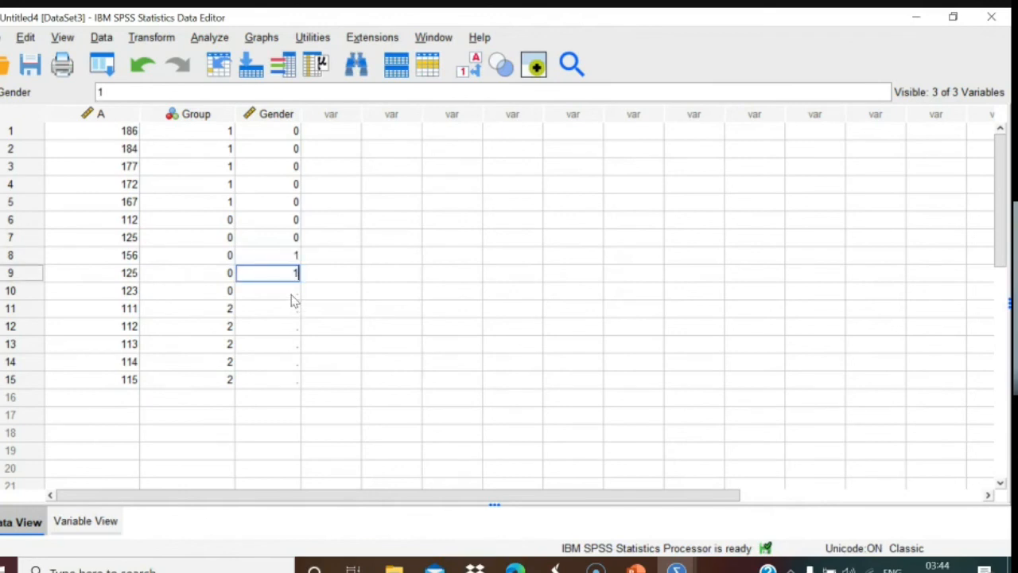
{"action": "left_click", "coordinate": [292, 291]}
{"action": "type", "text": "1"}
{"action": "left_click", "coordinate": [289, 312]}
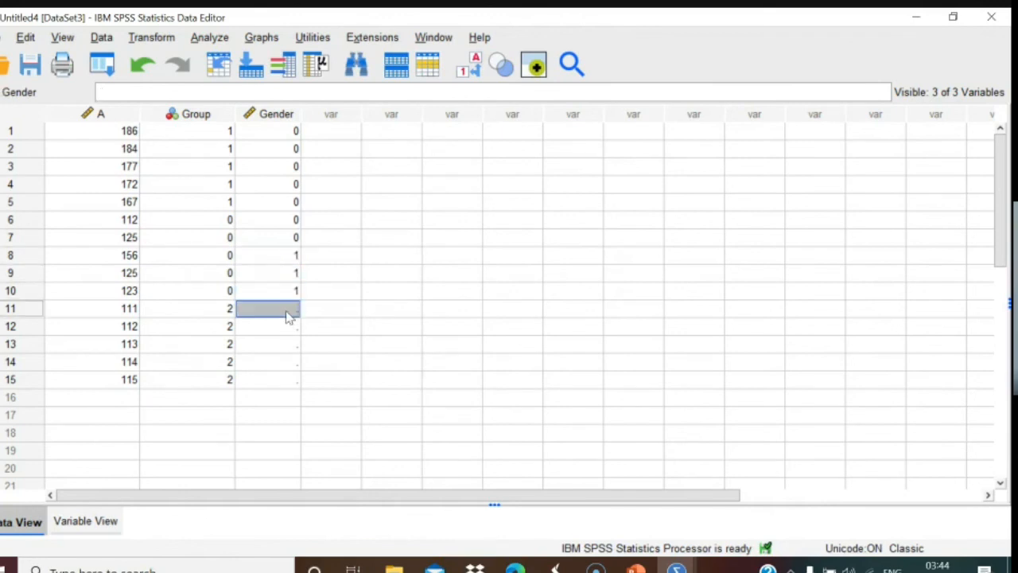
{"action": "type", "text": "1"}
{"action": "left_click", "coordinate": [288, 328]}
{"action": "type", "text": "1"}
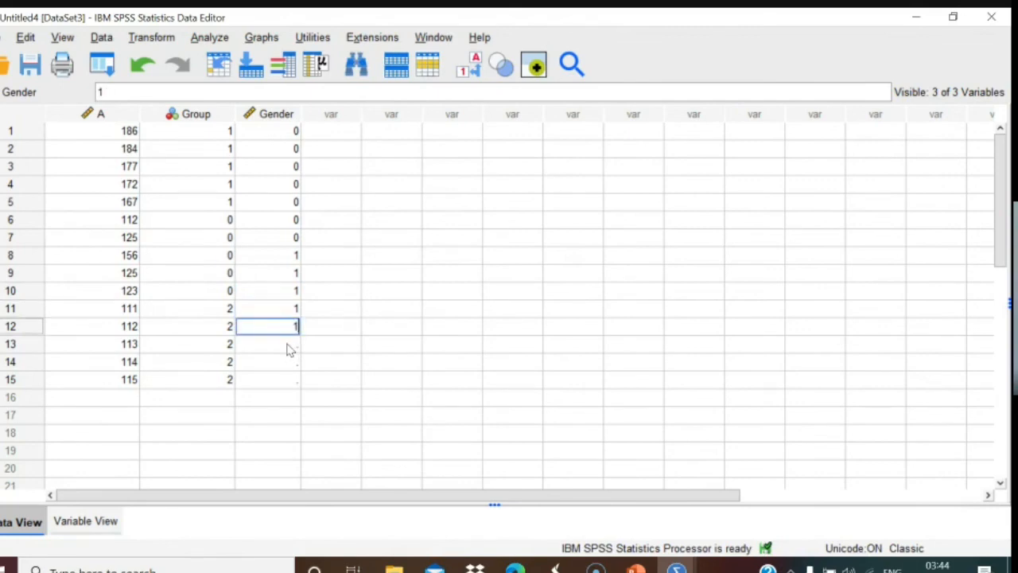
{"action": "left_click", "coordinate": [287, 350]}
{"action": "type", "text": "1"}
{"action": "left_click", "coordinate": [289, 363]}
{"action": "type", "text": "1"}
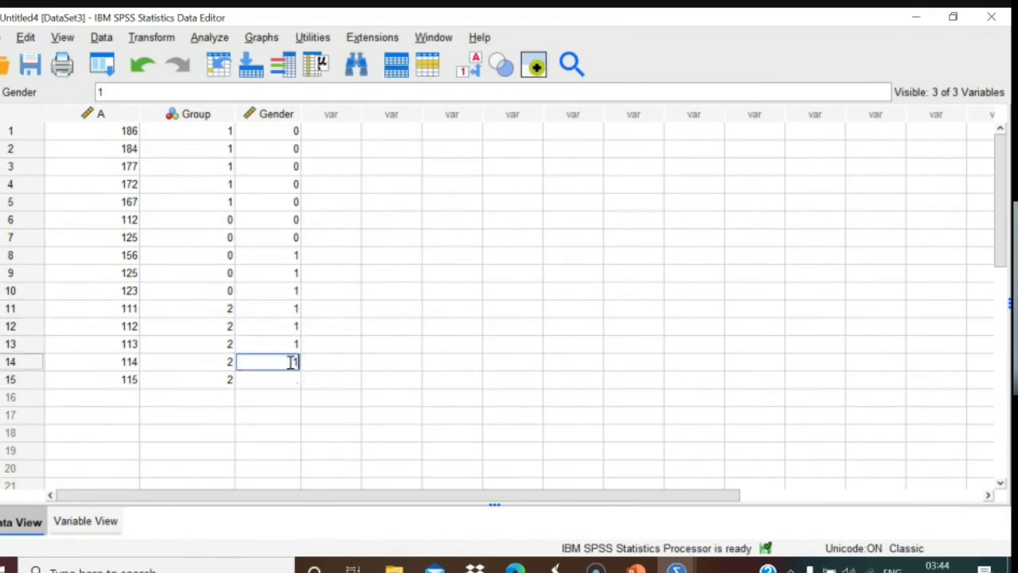
{"action": "left_click", "coordinate": [292, 386]}
{"action": "type", "text": "1"}
{"action": "left_click", "coordinate": [332, 386]}
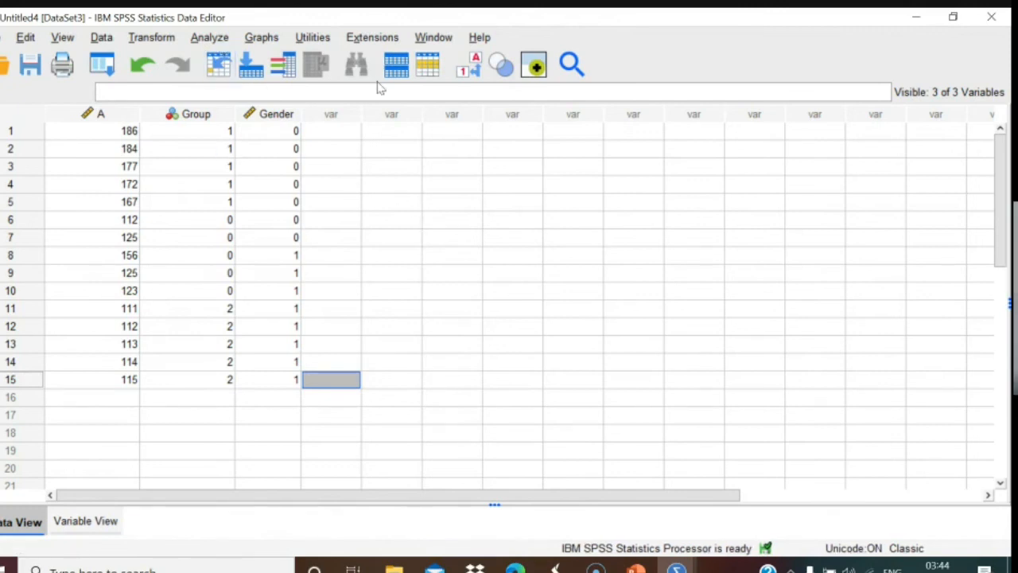
Step: Set up a Univariate General Linear Model with A as the dependent variable and Group and Gender as fixed factors
{"action": "left_click", "coordinate": [208, 39]}
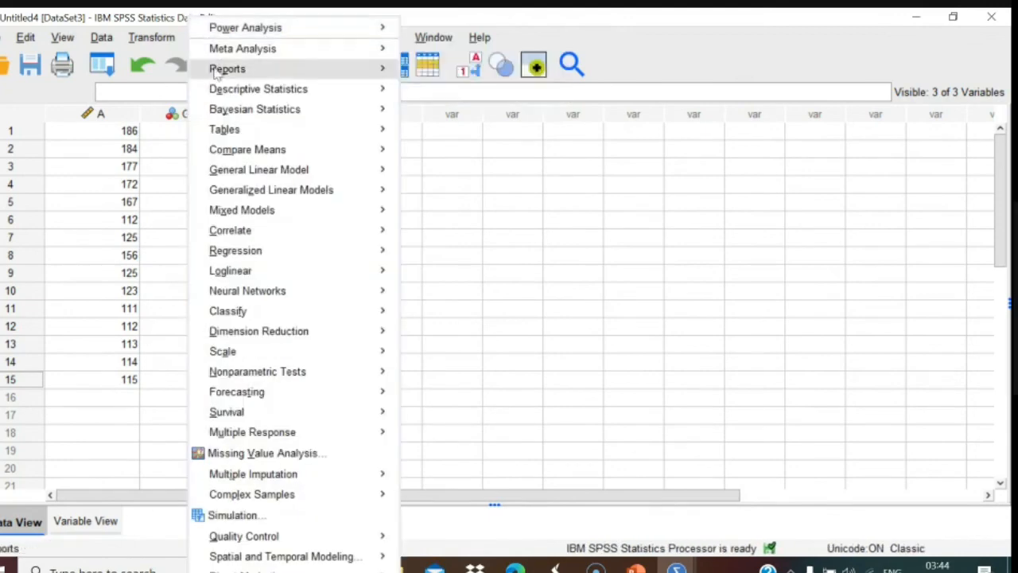
{"action": "mouse_move", "coordinate": [221, 77]}
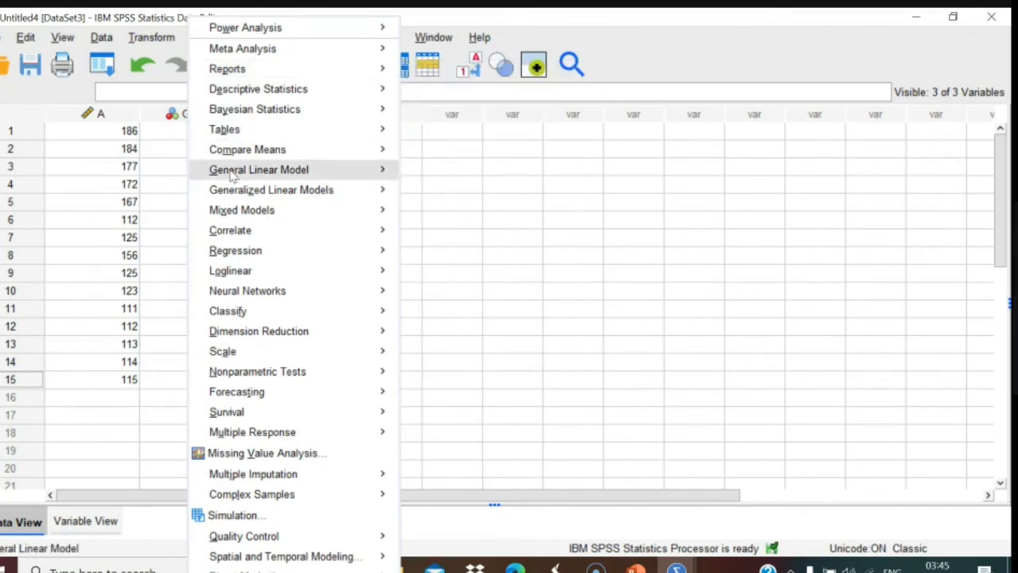
{"action": "mouse_move", "coordinate": [233, 177]}
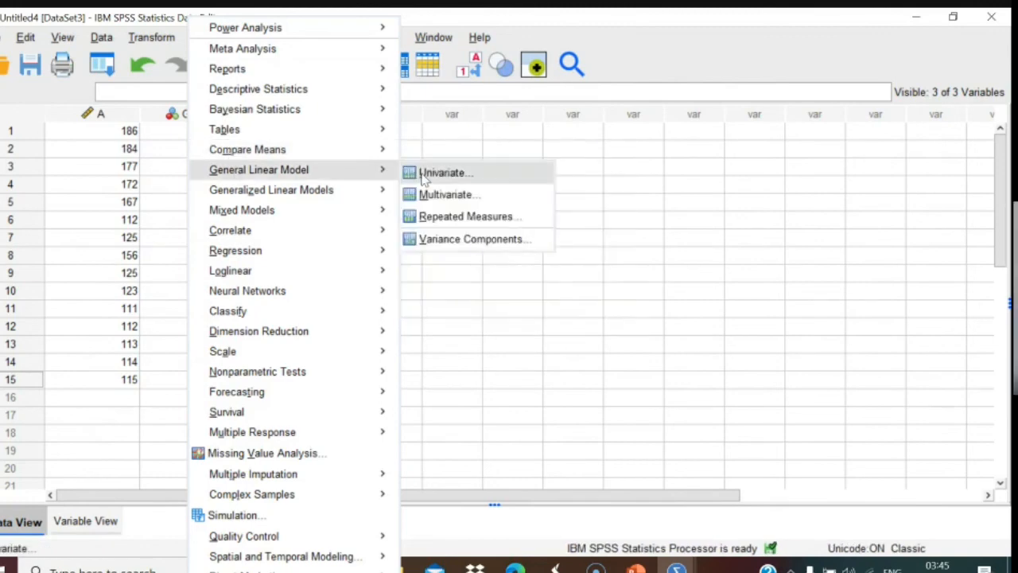
{"action": "left_click", "coordinate": [441, 173]}
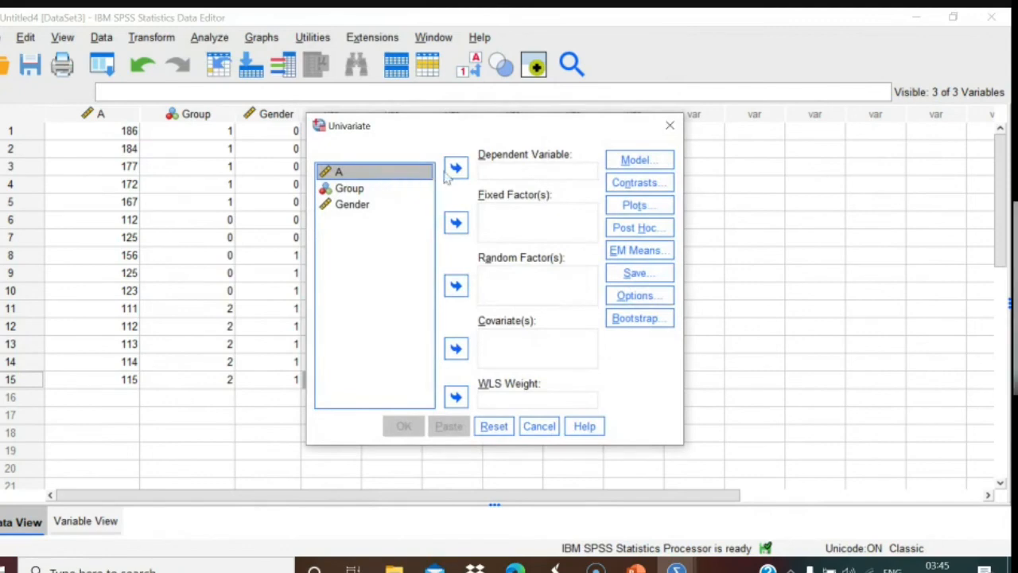
{"action": "left_click", "coordinate": [456, 168]}
{"action": "left_click", "coordinate": [360, 178]}
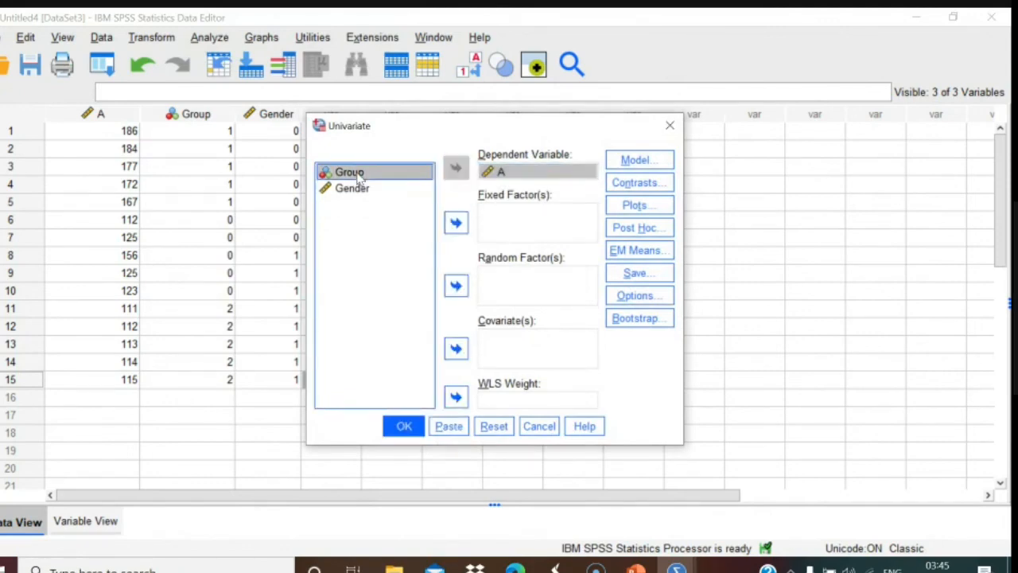
{"action": "key", "text": "shift+Down"}
{"action": "left_click", "coordinate": [456, 222]}
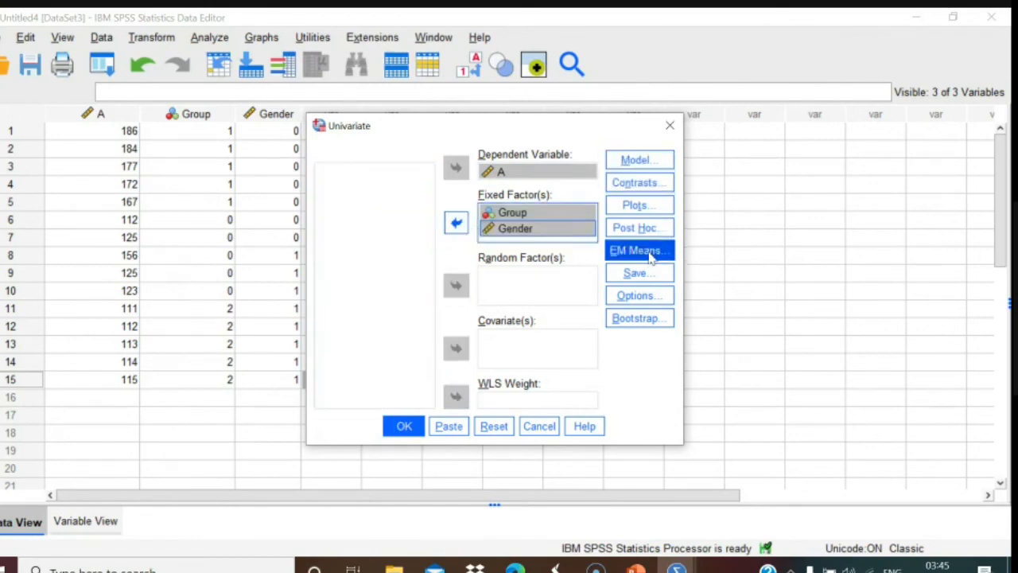
Step: Include descriptive statistics, estimates of effect size and homogeneity tests in the Univariate analysis options
{"action": "left_click", "coordinate": [639, 296]}
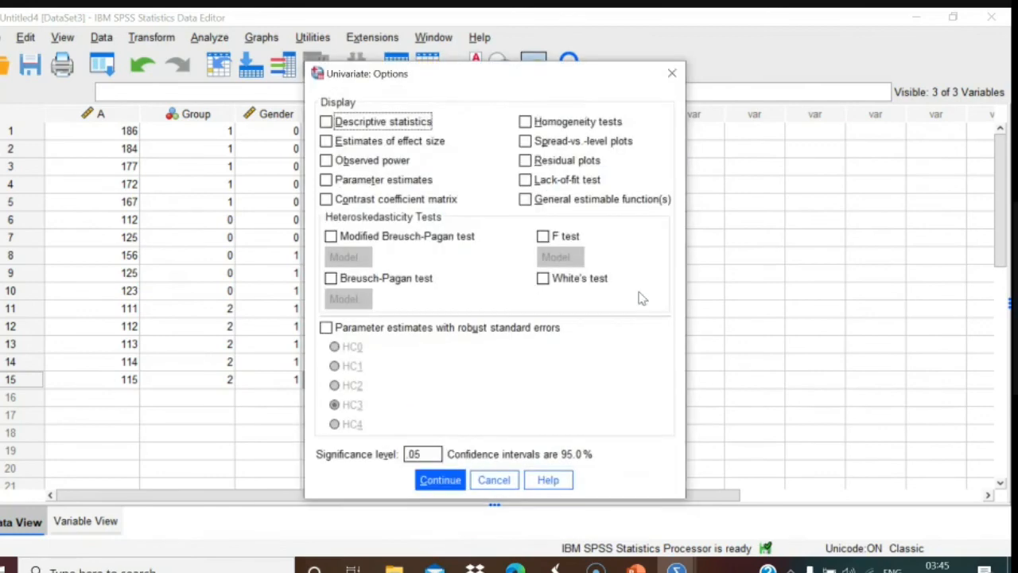
{"action": "left_click", "coordinate": [329, 146]}
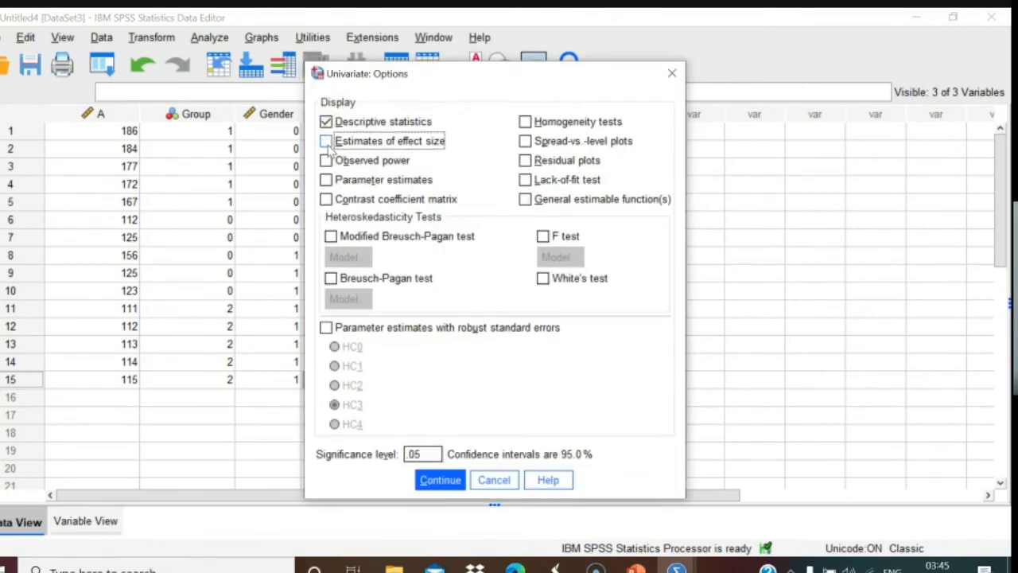
{"action": "left_click", "coordinate": [526, 123]}
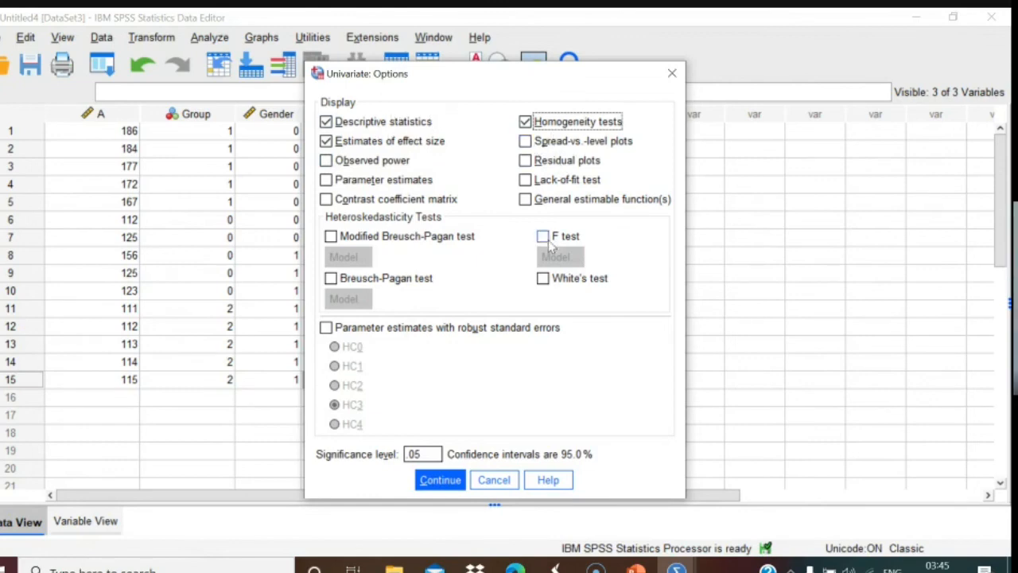
{"action": "left_click", "coordinate": [439, 481]}
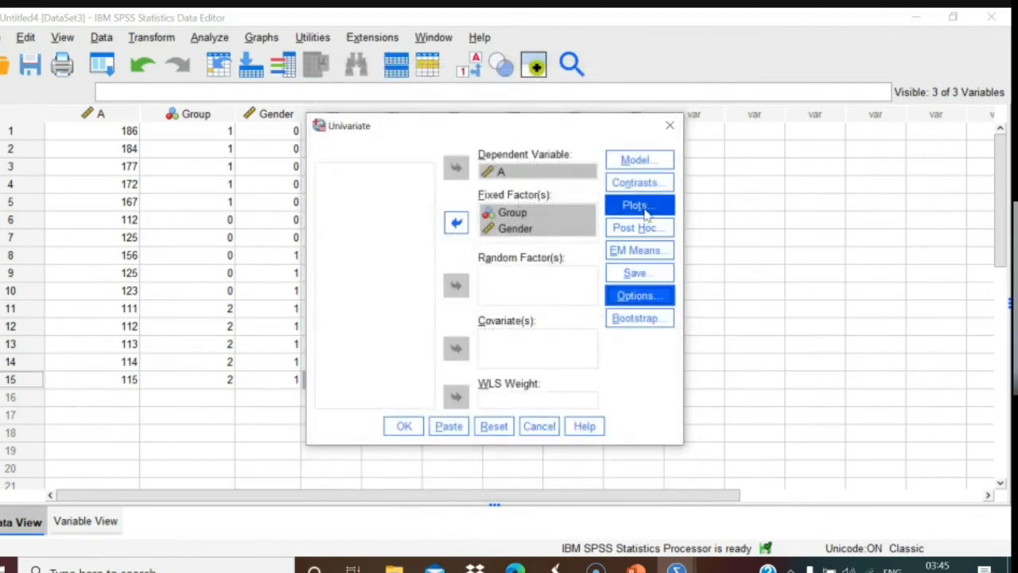
Step: Add a Group*Gender profile plot with Group on the horizontal axis and Gender as separate lines
{"action": "left_click", "coordinate": [644, 208]}
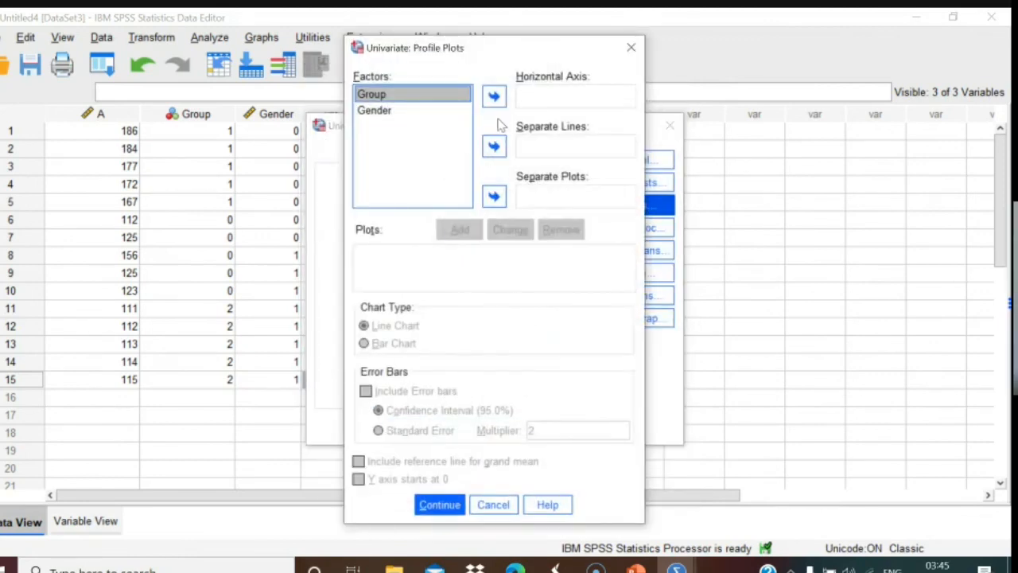
{"action": "left_click", "coordinate": [384, 113]}
{"action": "left_click", "coordinate": [494, 146]}
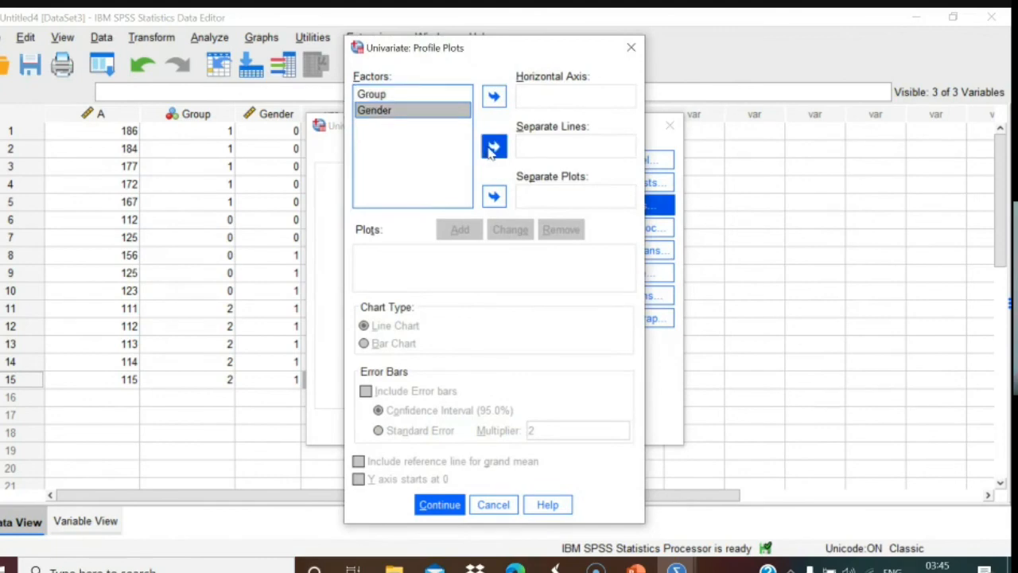
{"action": "left_click", "coordinate": [375, 94]}
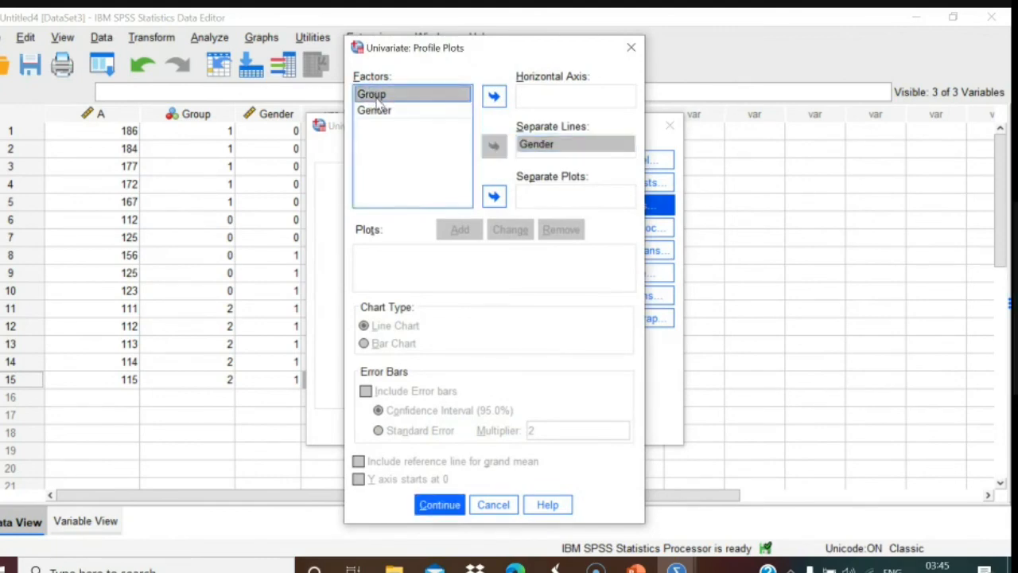
{"action": "left_click", "coordinate": [495, 97]}
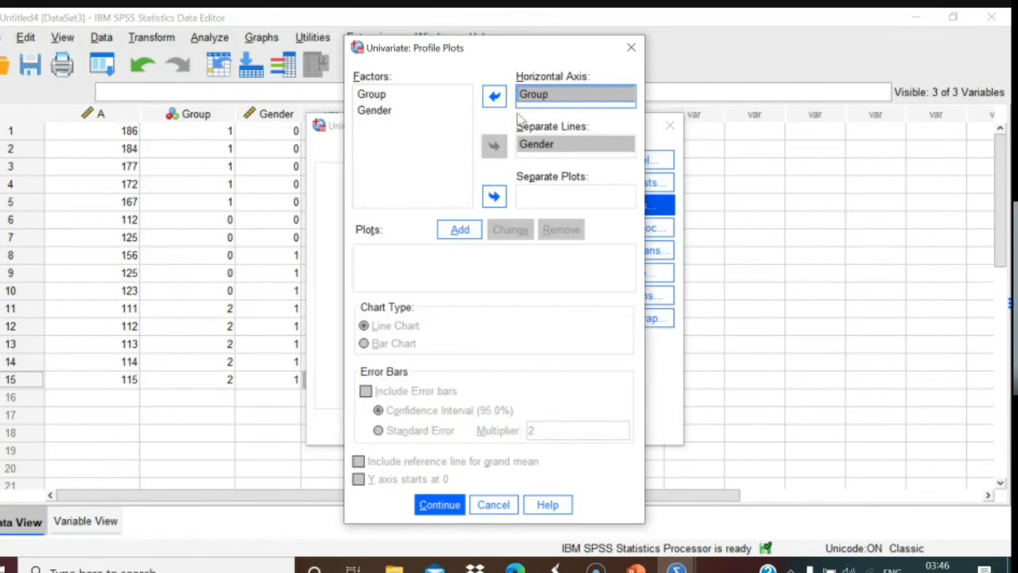
{"action": "left_click", "coordinate": [460, 230]}
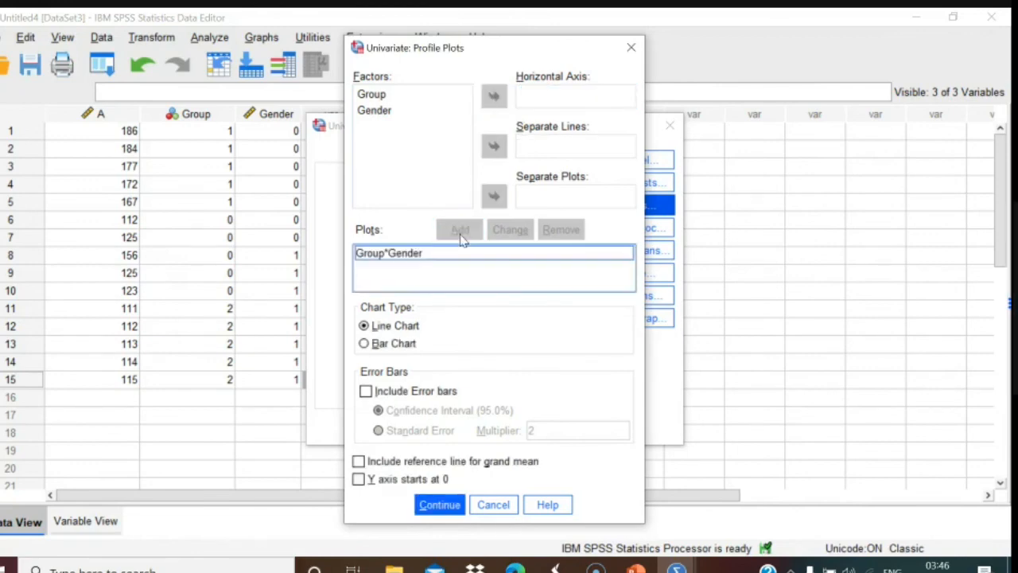
{"action": "left_click", "coordinate": [439, 504]}
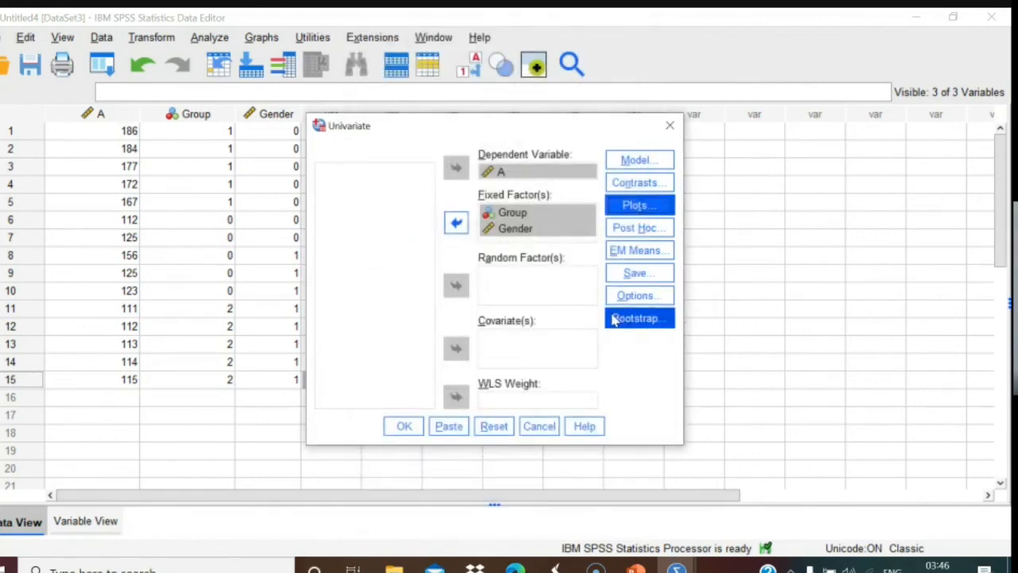
Step: Request Bonferroni post hoc tests for Group and run the Univariate analysis
{"action": "left_click", "coordinate": [651, 231]}
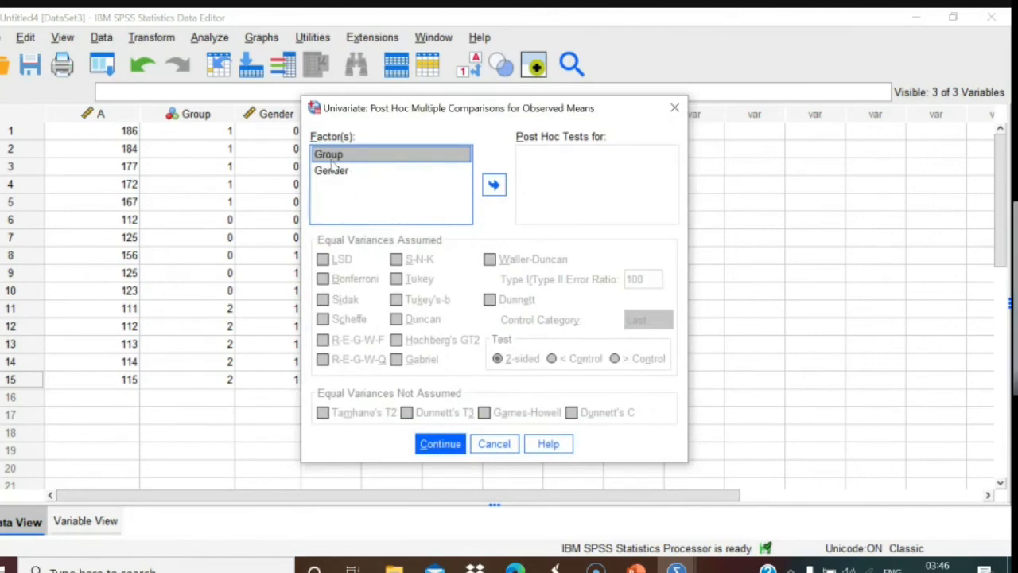
{"action": "left_click", "coordinate": [496, 188]}
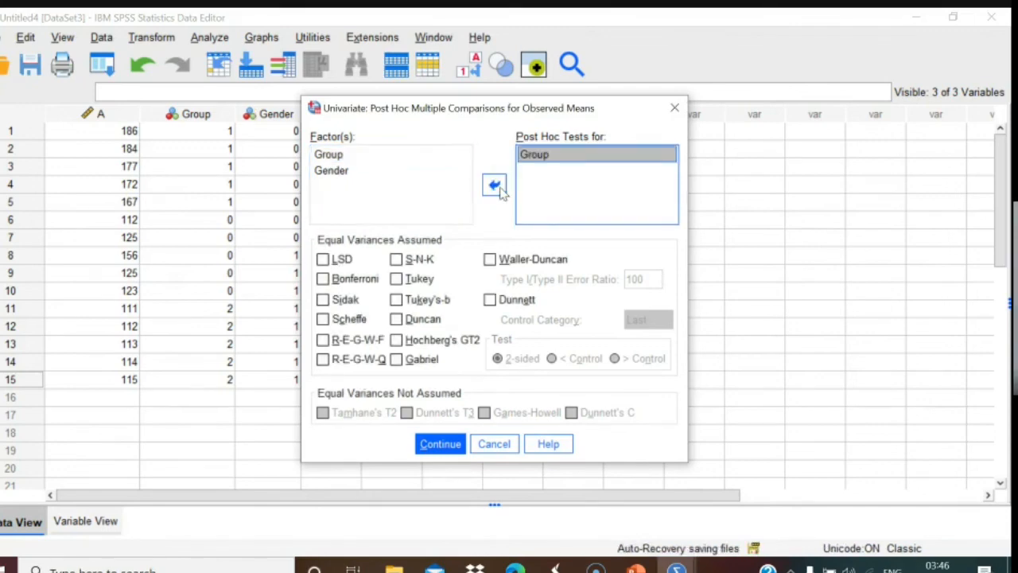
{"action": "left_click", "coordinate": [323, 280]}
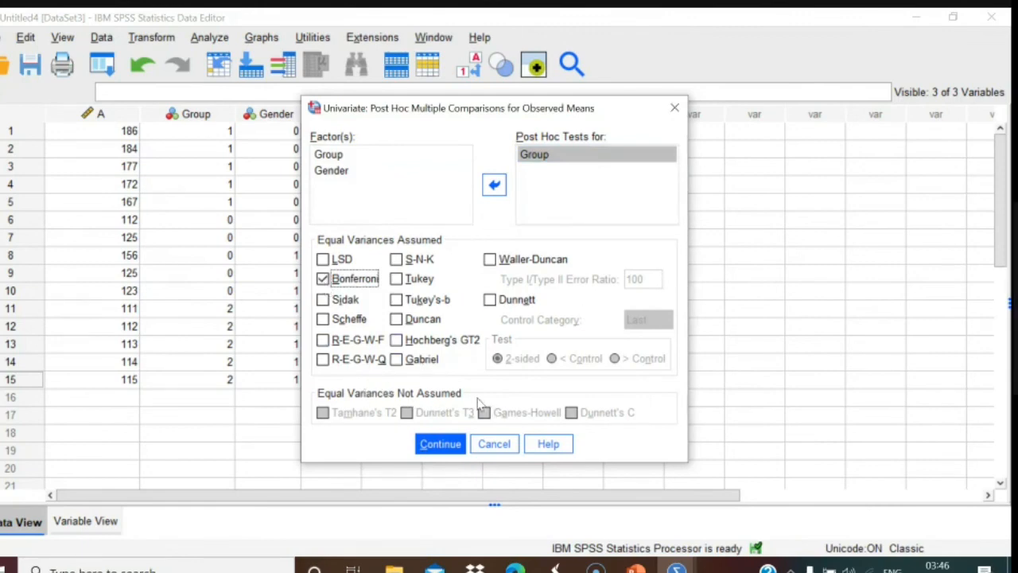
{"action": "left_click", "coordinate": [440, 443]}
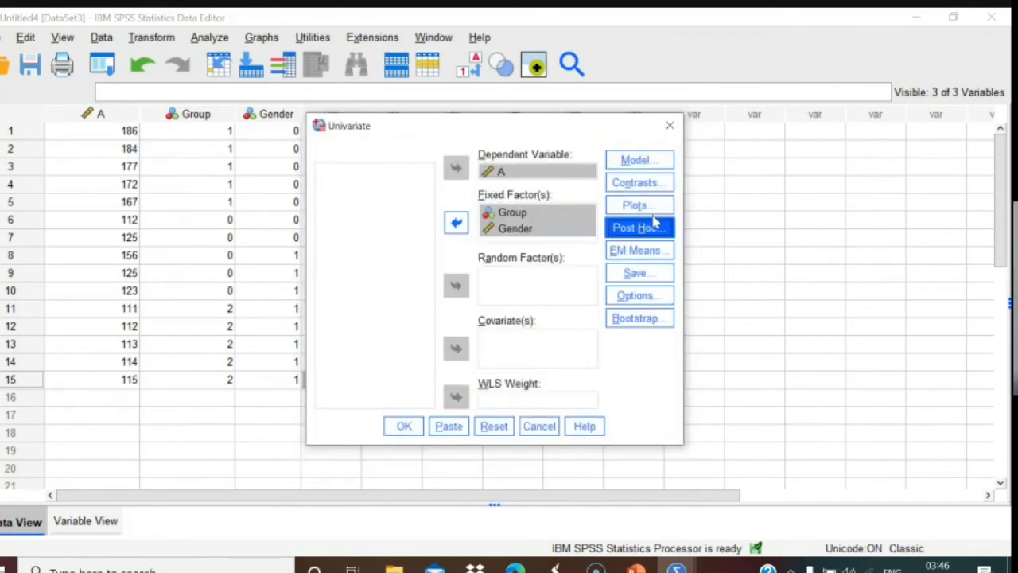
{"action": "left_click", "coordinate": [404, 425]}
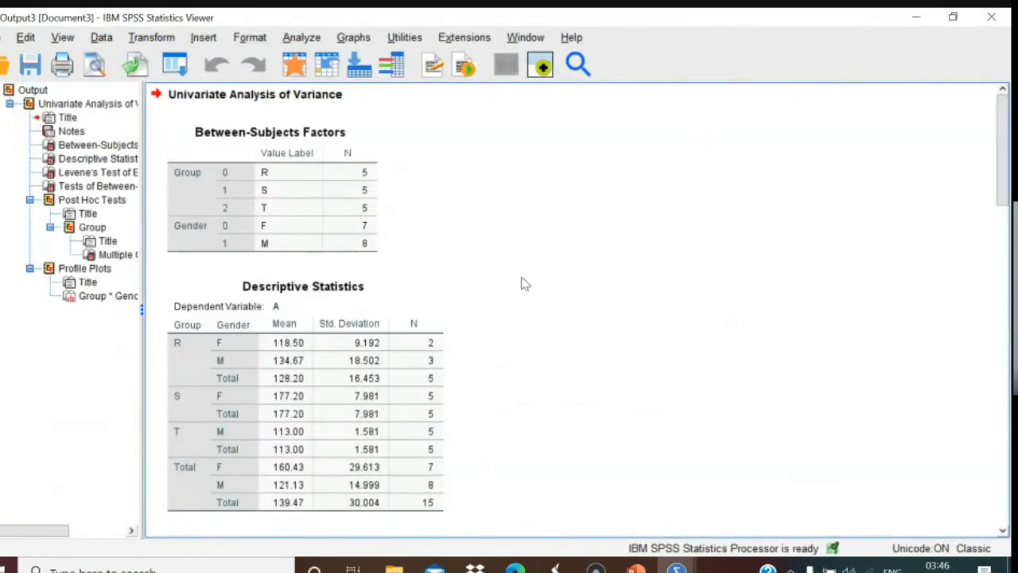
Step: Examine the two-way ANOVA output, from the between-subjects factors and effects tests to the Group multiple comparisons and the profile plot
{"action": "left_click", "coordinate": [170, 214]}
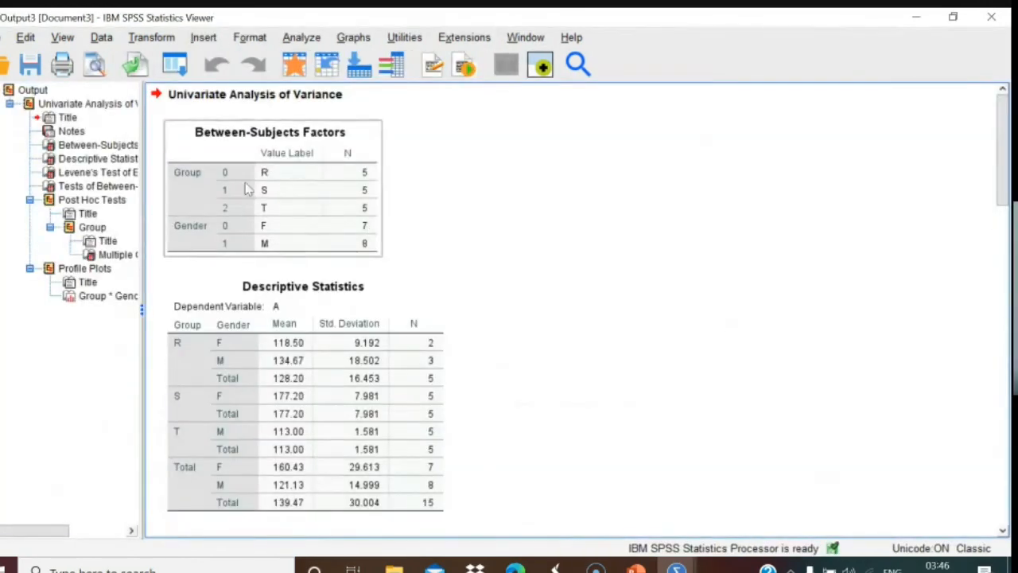
{"action": "left_click", "coordinate": [414, 272]}
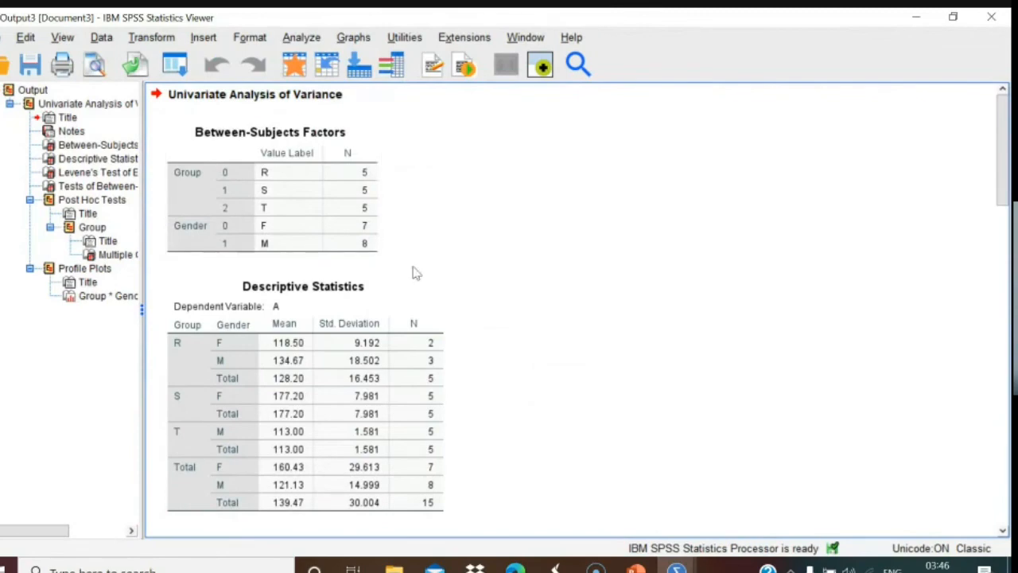
{"action": "left_click_drag", "start_coordinate": [995, 189], "coordinate": [1006, 305]}
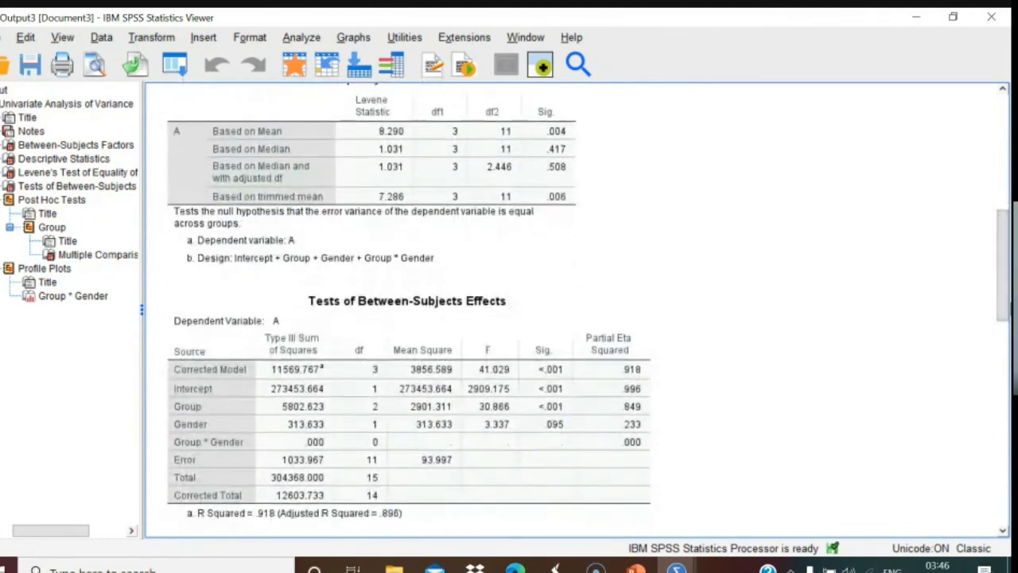
{"action": "left_click_drag", "start_coordinate": [1004, 231], "coordinate": [1004, 279]}
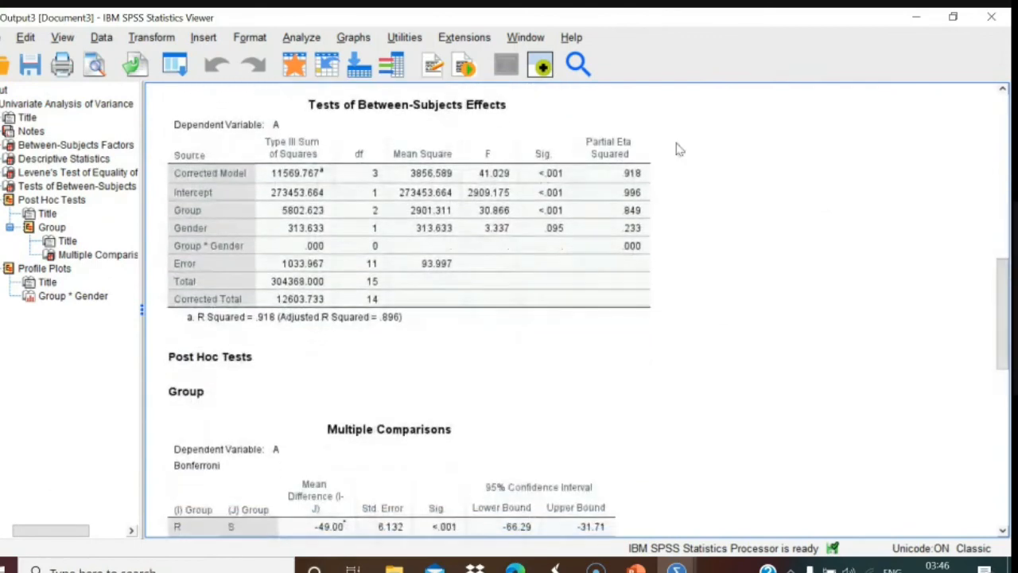
{"action": "left_click", "coordinate": [441, 205]}
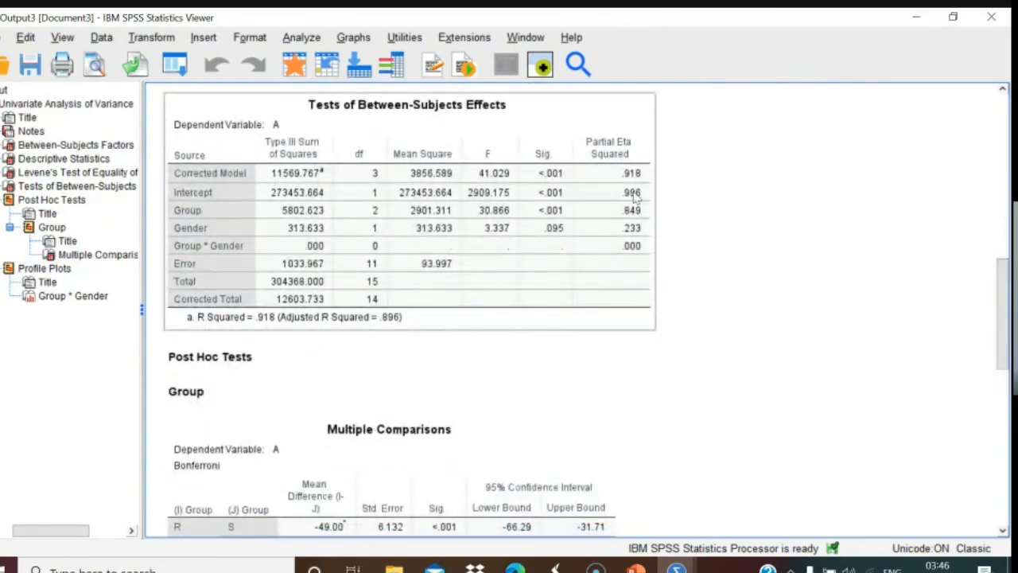
{"action": "left_click_drag", "start_coordinate": [1004, 326], "coordinate": [1005, 371]}
{"action": "left_click", "coordinate": [521, 348]}
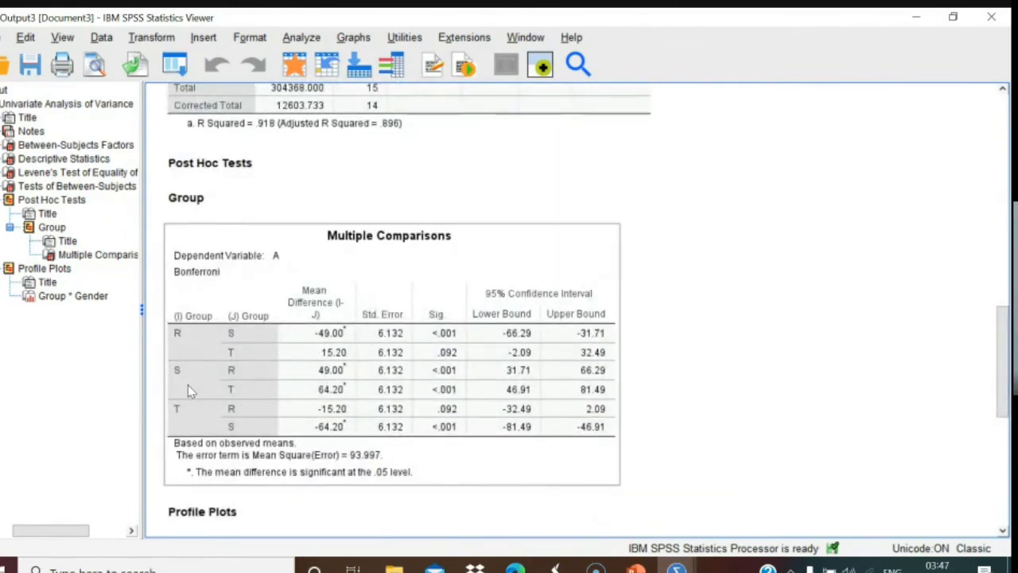
{"action": "left_click", "coordinate": [687, 368]}
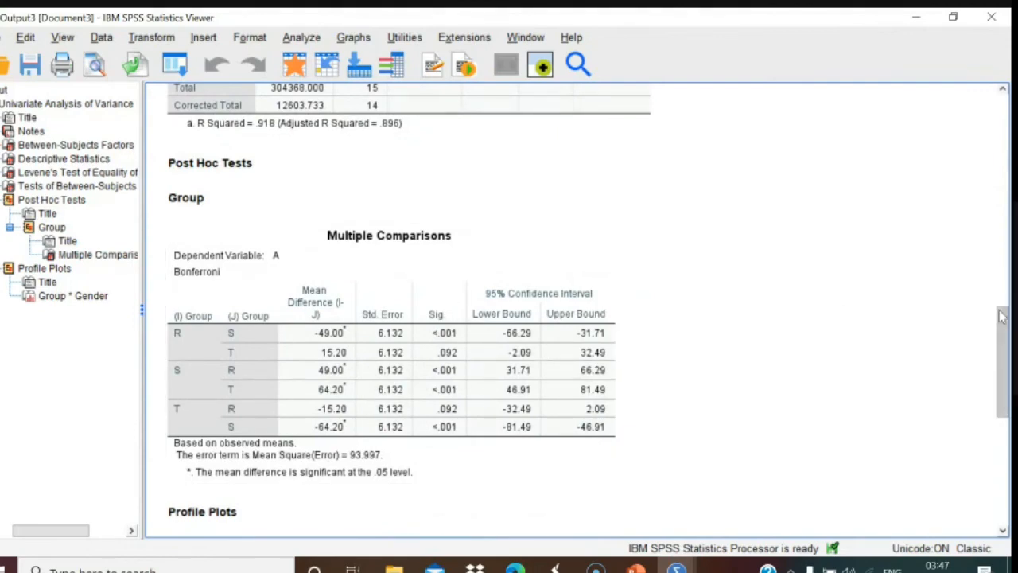
{"action": "left_click_drag", "start_coordinate": [1001, 316], "coordinate": [1001, 419]}
{"action": "left_click", "coordinate": [376, 390]}
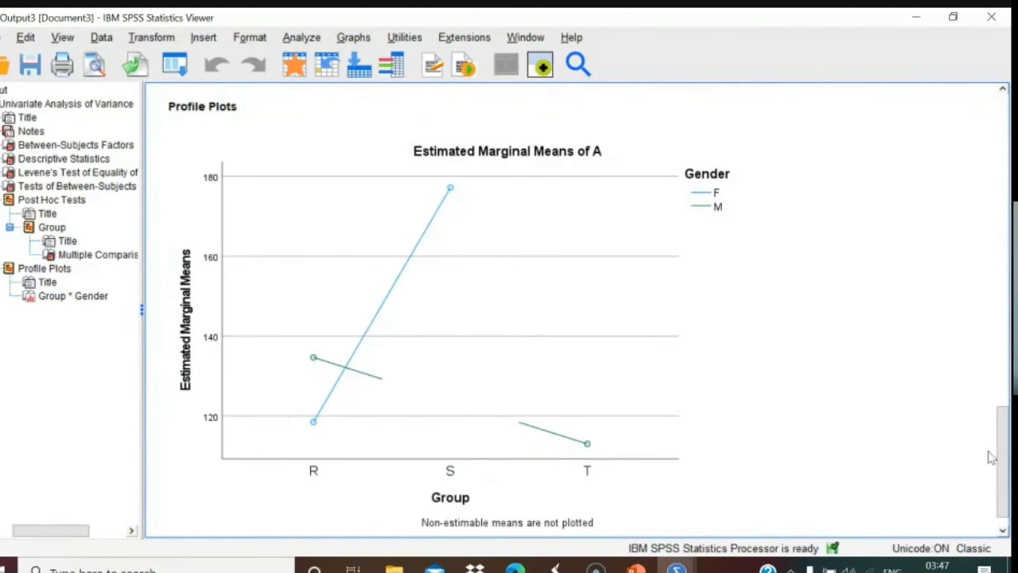
{"action": "left_click_drag", "start_coordinate": [1000, 467], "coordinate": [1002, 492]}
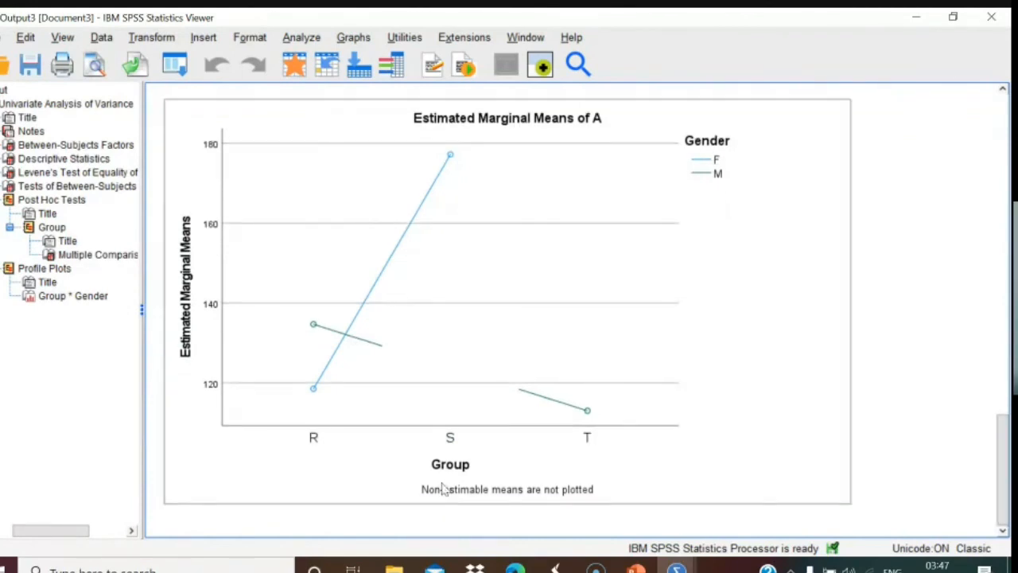